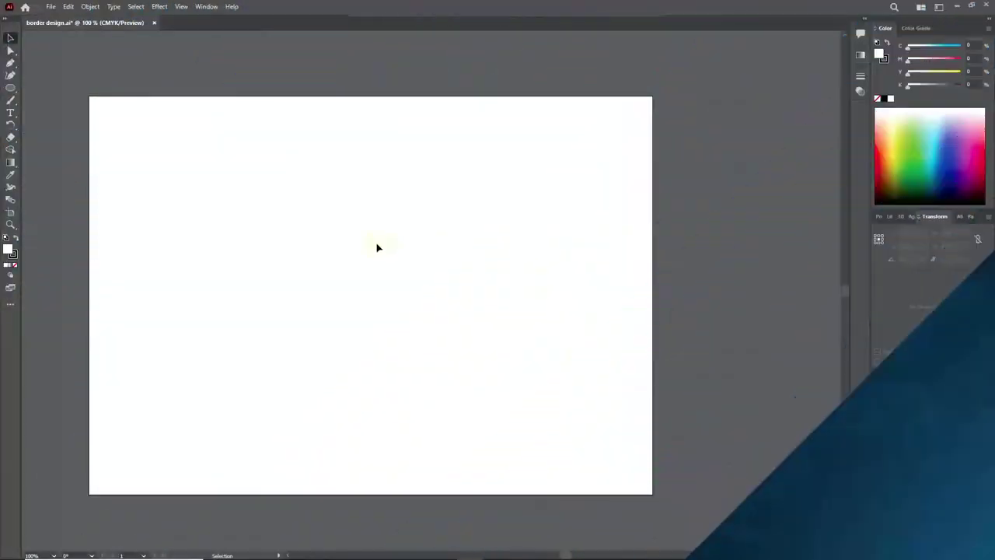
Set up the Ellipse tool with a solid black fill and stroke set to None.
click(10, 87)
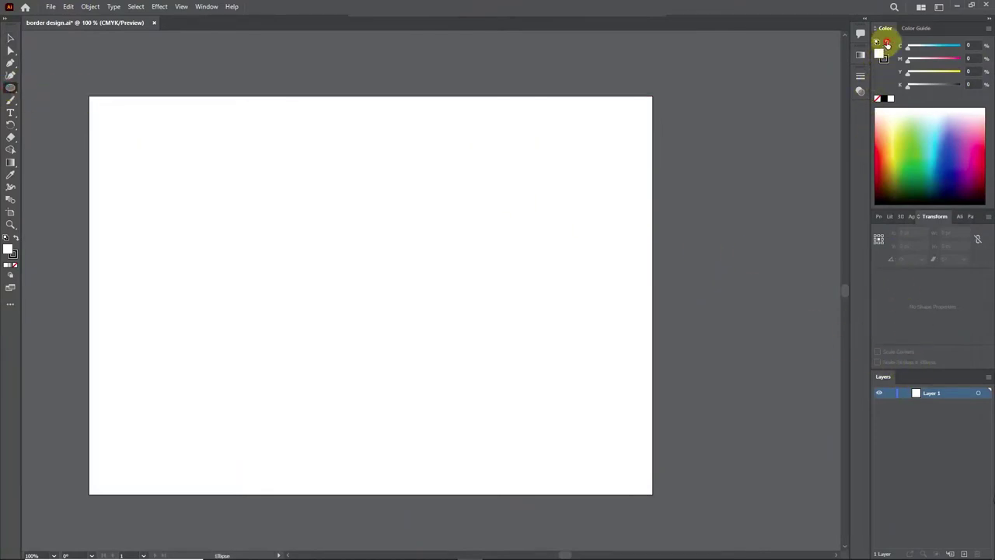
click(887, 42)
click(886, 58)
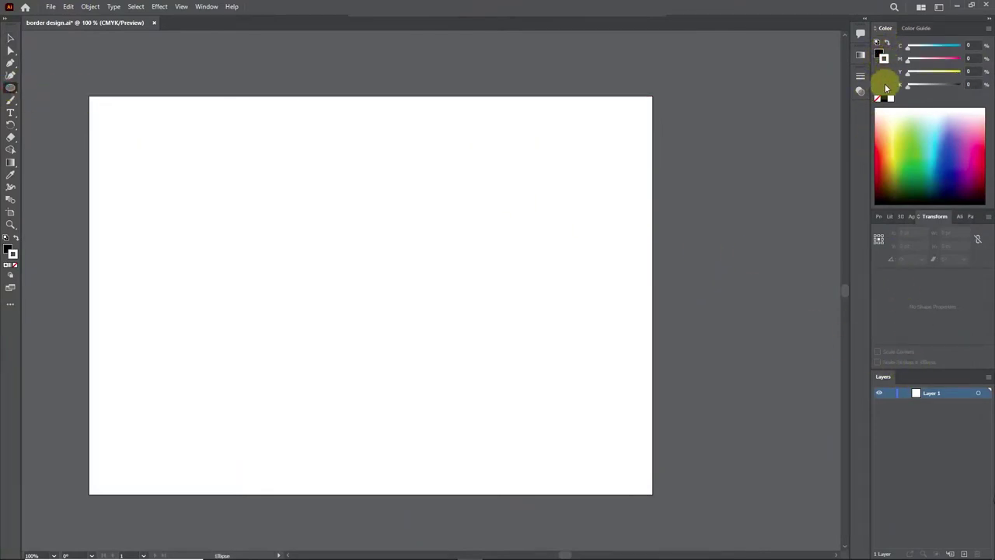
click(878, 98)
Draw a black circle and pull its left anchor out into a sharp pointed tip.
drag(312, 203, 395, 284)
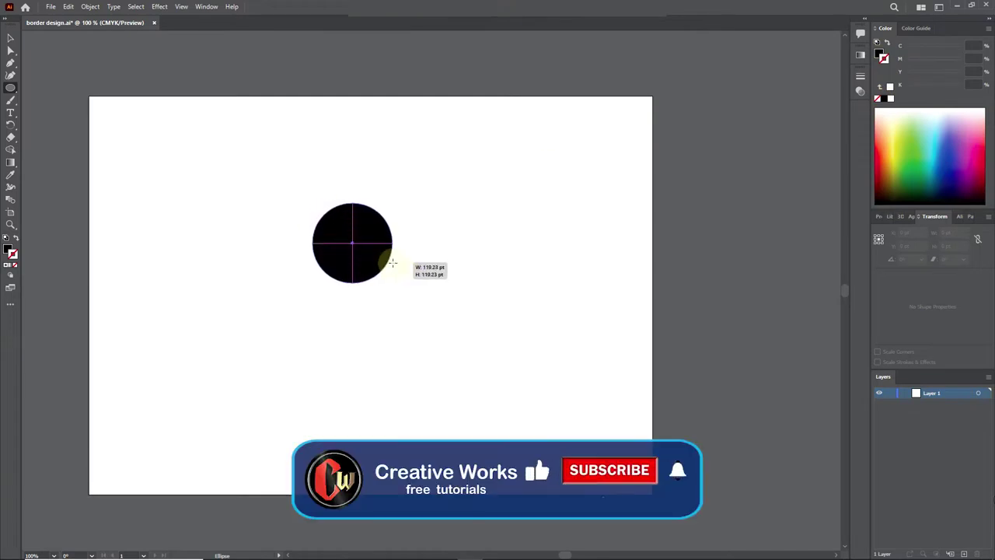
click(10, 38)
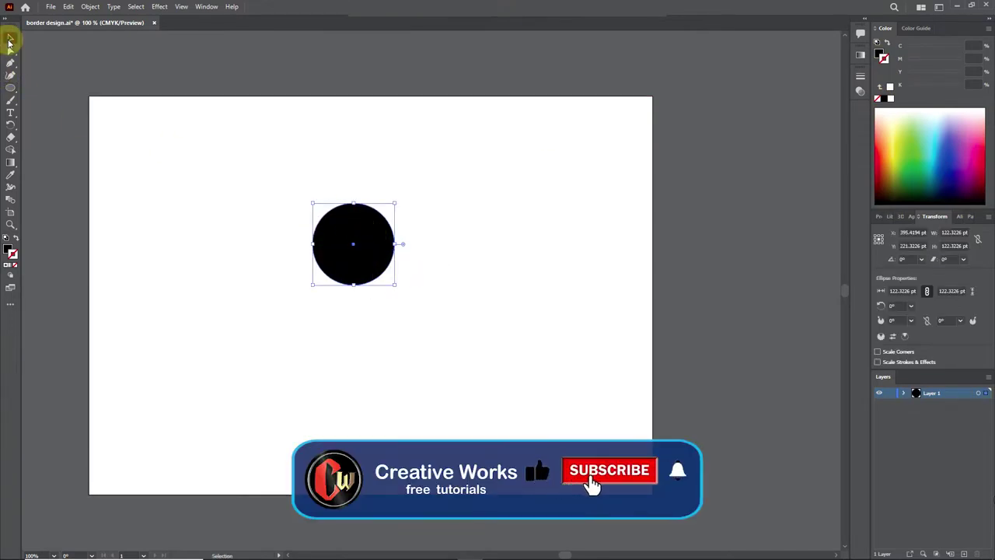
click(10, 51)
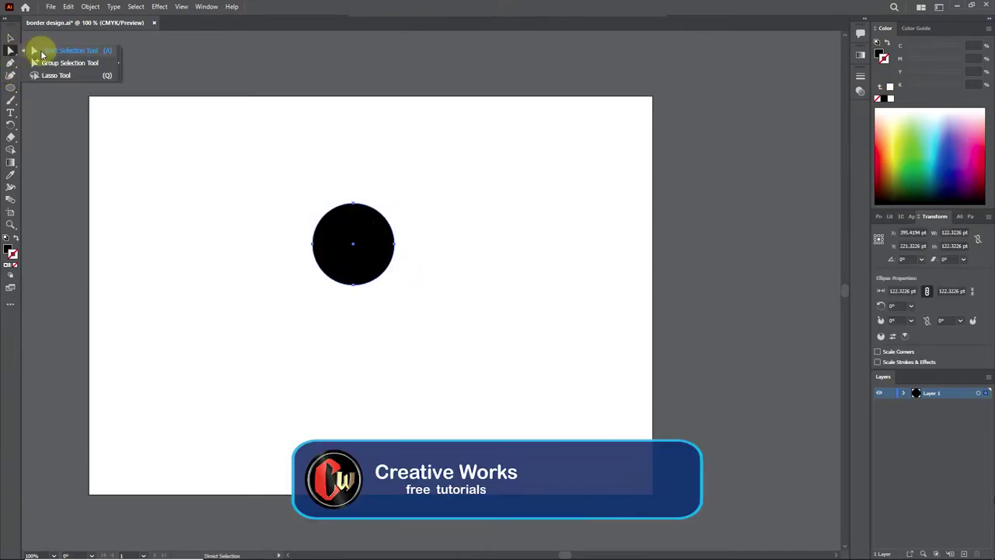
click(313, 244)
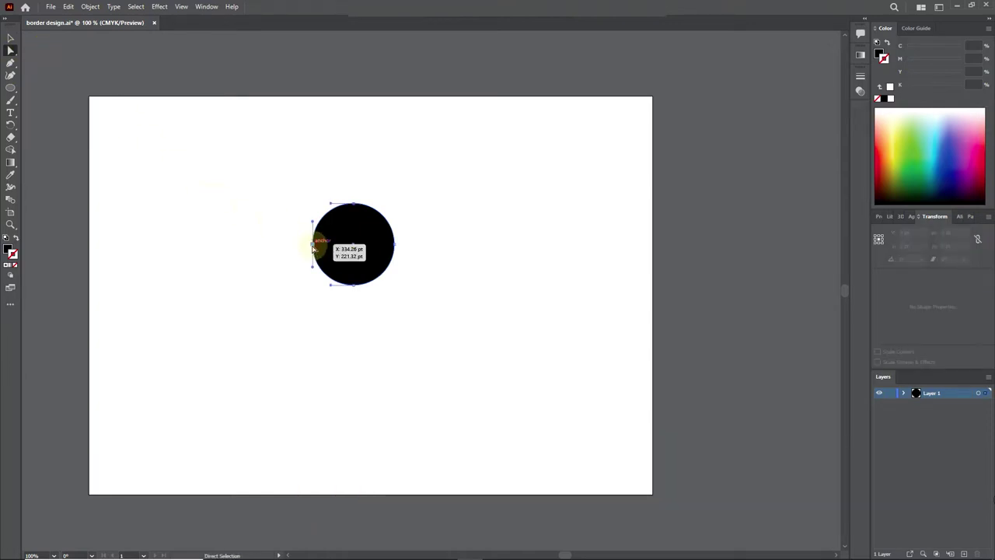
drag(312, 246, 285, 245)
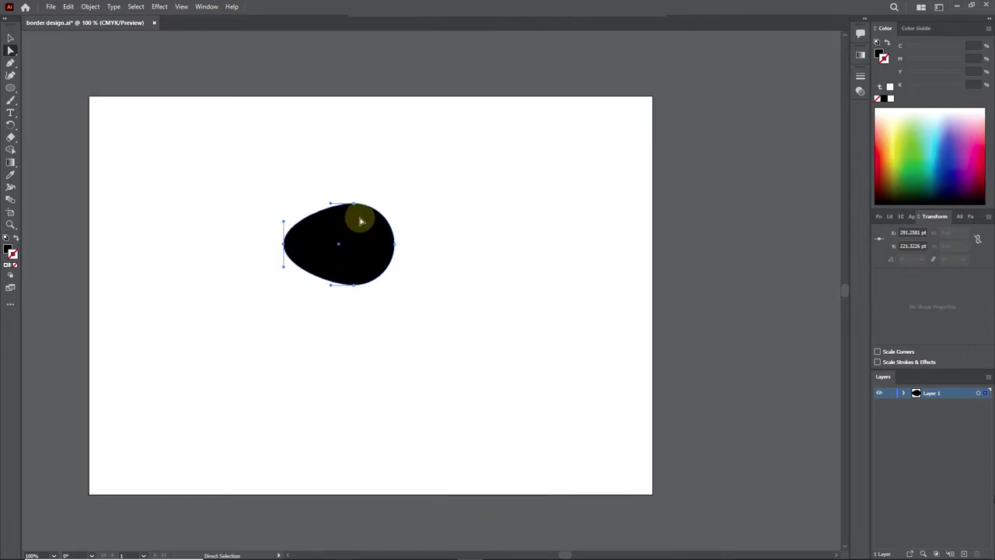
key(alt)
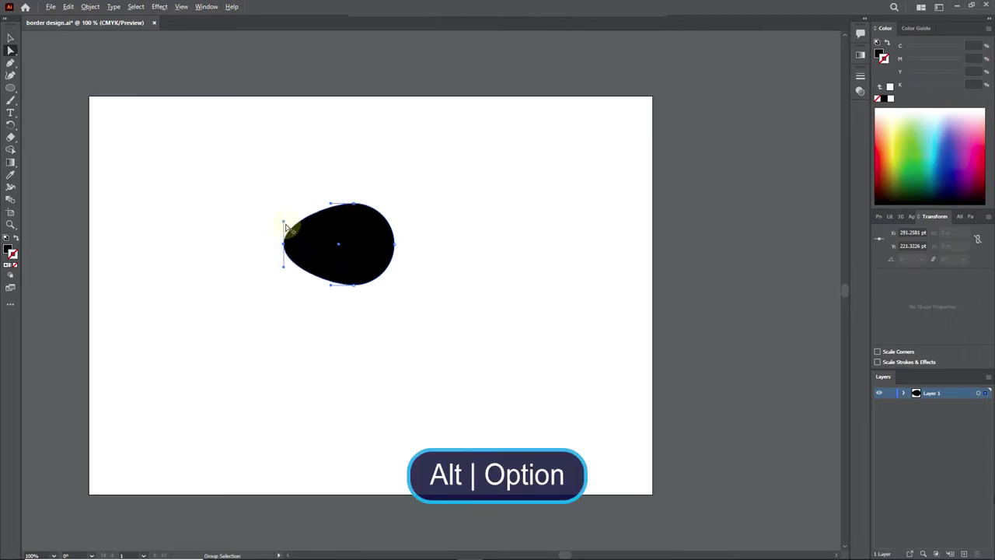
drag(284, 224, 310, 233)
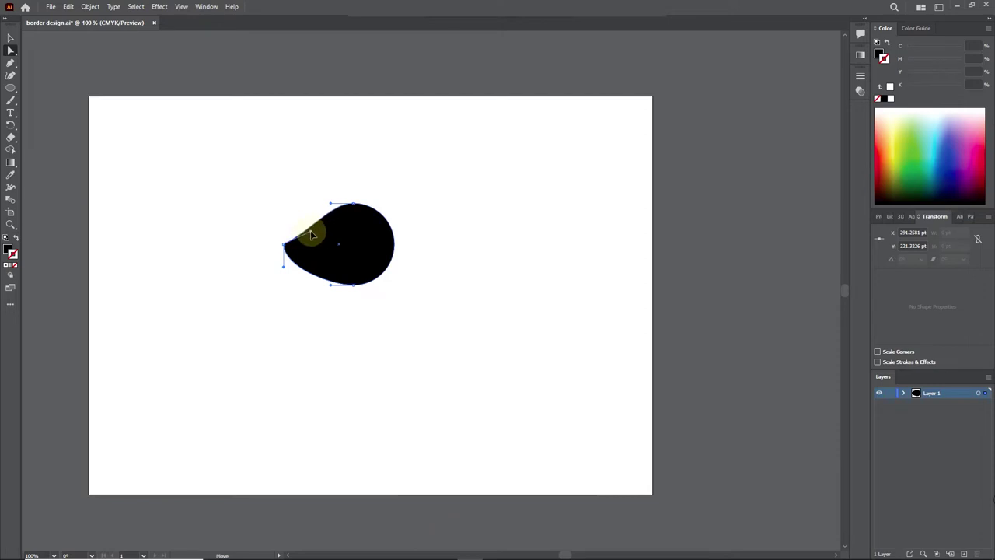
drag(283, 266, 308, 260)
Nudge the right anchor left to narrow the teardrop's right side.
click(420, 233)
click(393, 245)
key(Left)
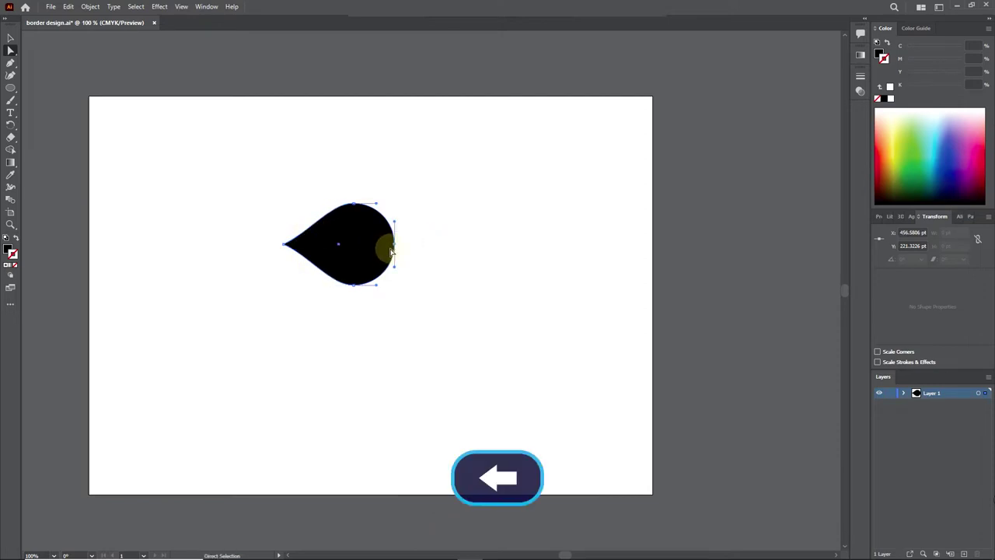
key(Left)
key(Left)
key(Left)
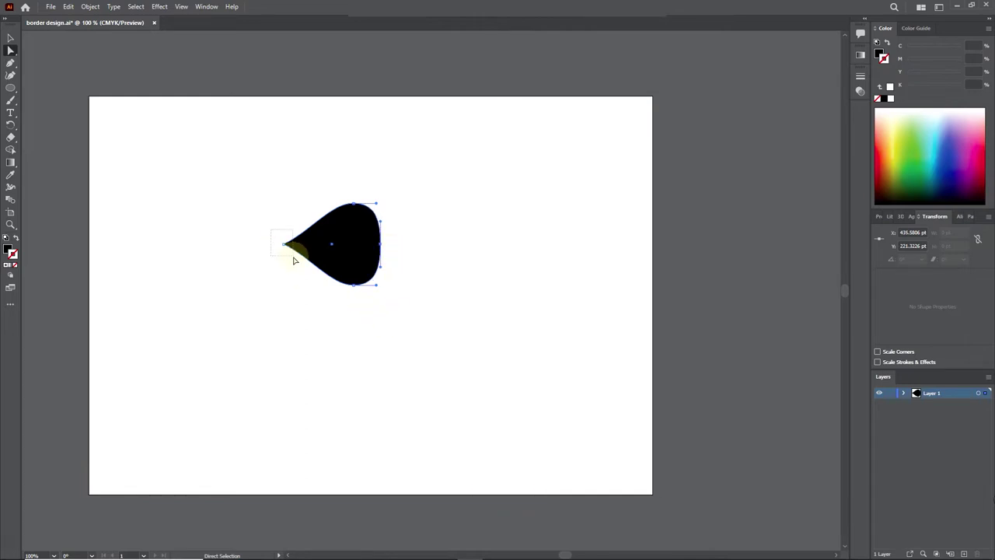
key(Left)
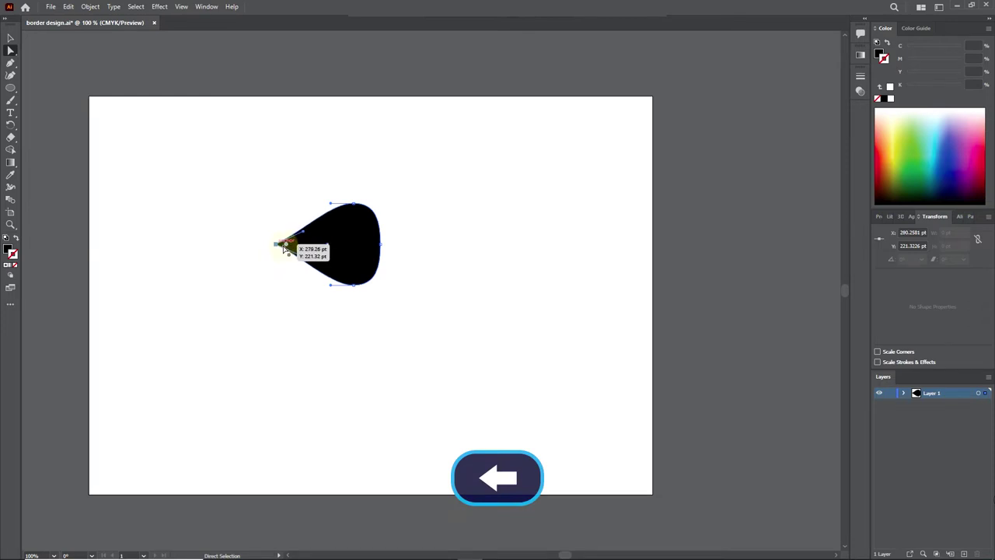
click(450, 209)
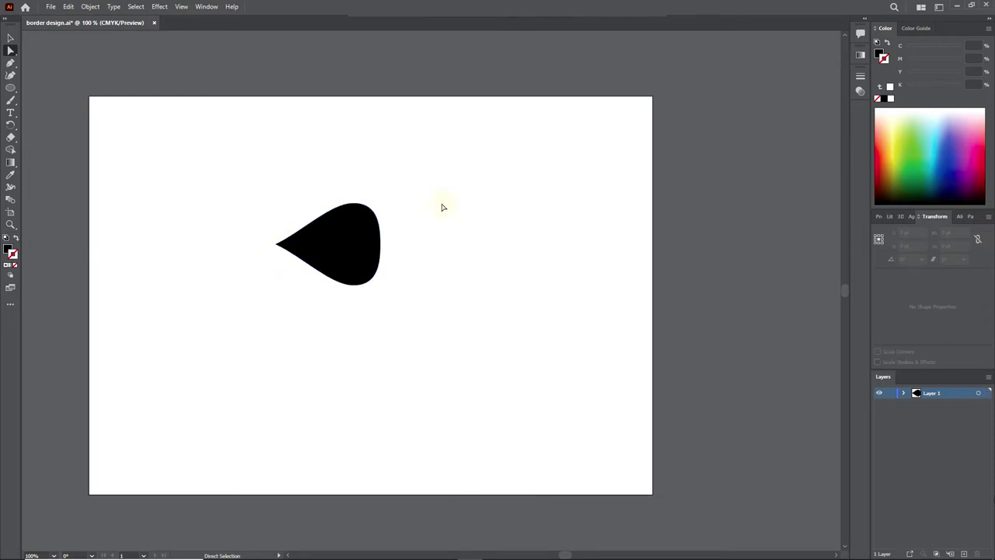
Move the teardrop up and slightly right toward the top of the artboard.
click(10, 38)
drag(359, 237, 374, 174)
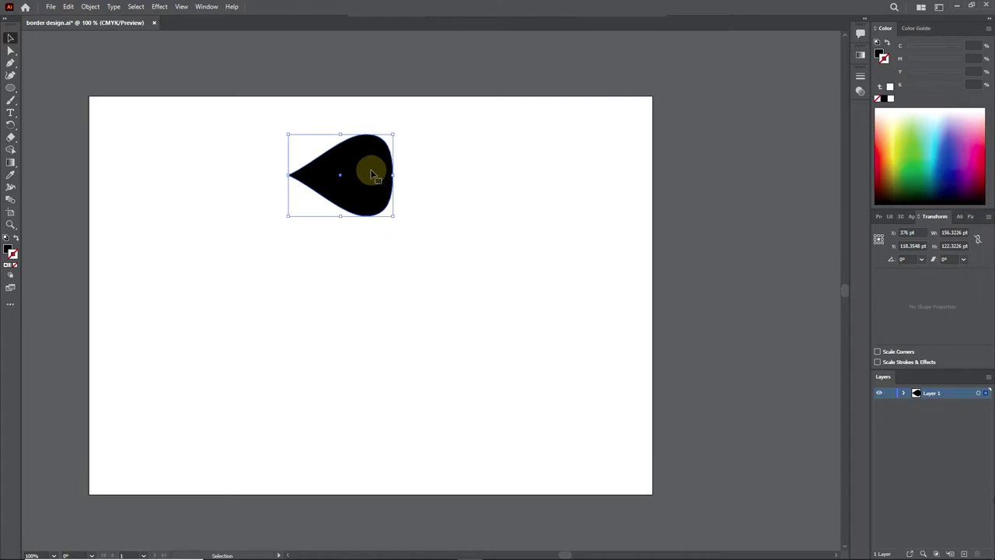
drag(386, 175, 393, 179)
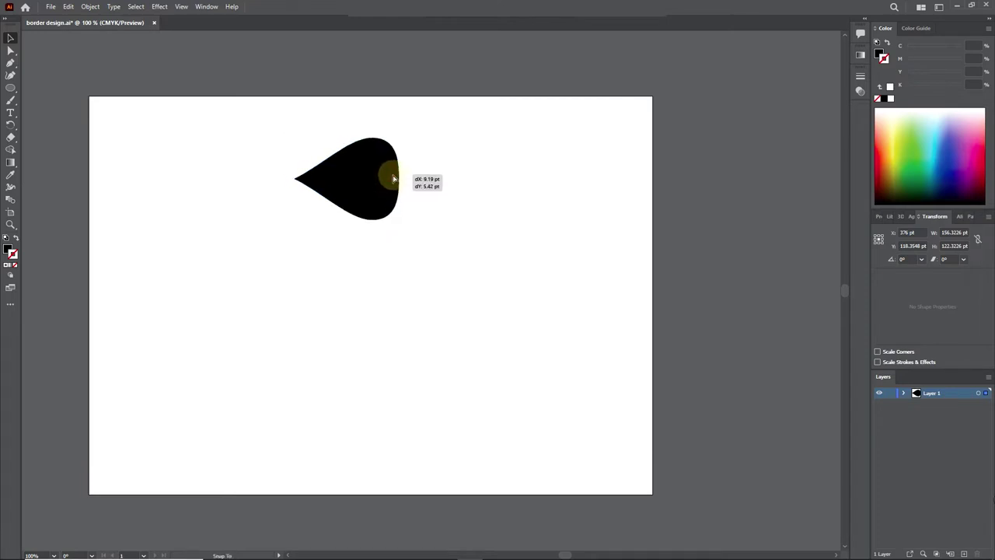
drag(10, 50, 55, 47)
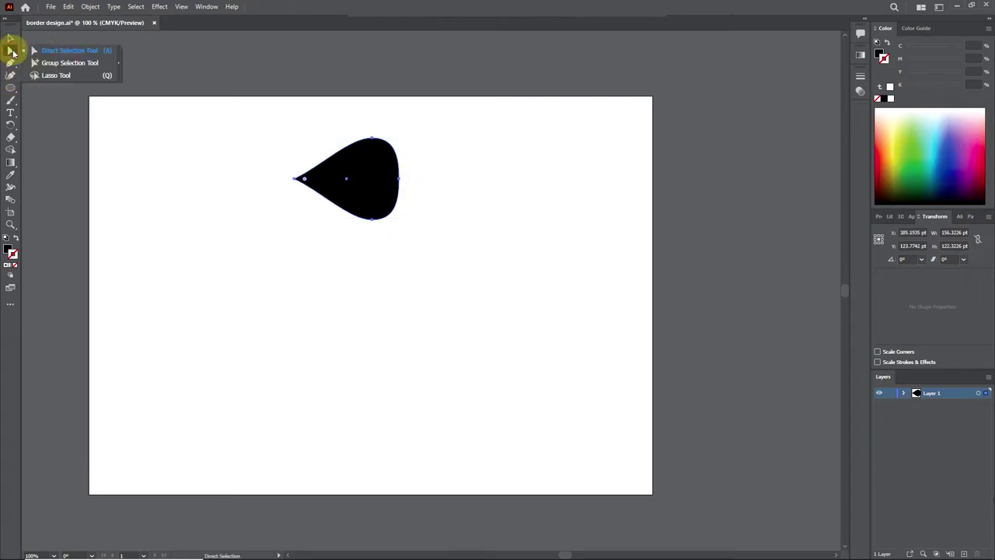
click(398, 178)
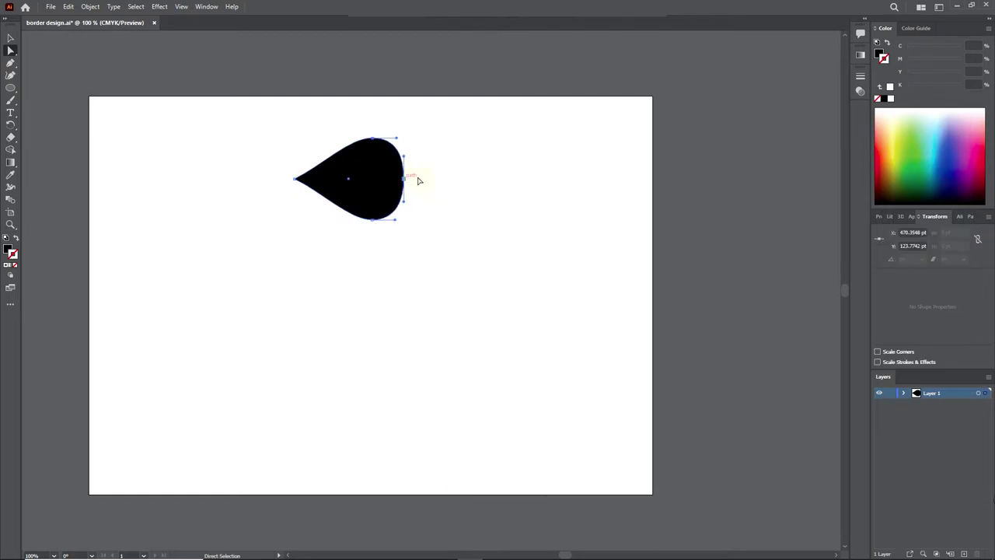
click(464, 179)
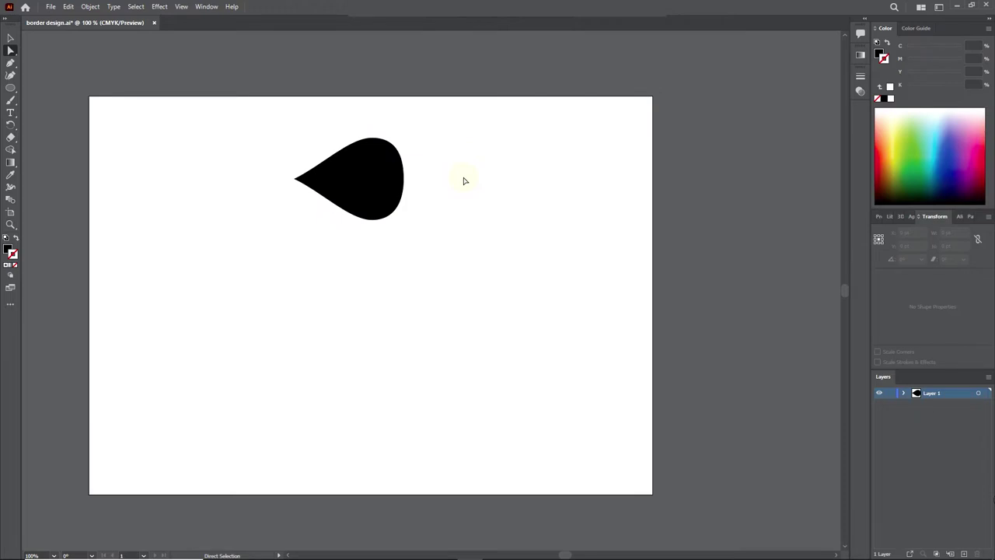
click(391, 187)
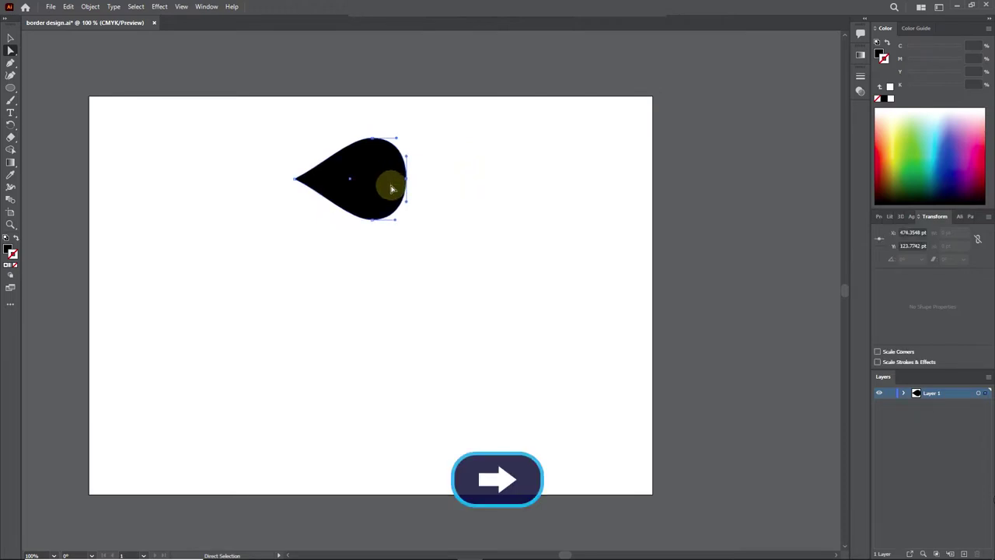
click(516, 217)
Scale the teardrop down to roughly 55 × 40 pt and reposition it.
click(11, 38)
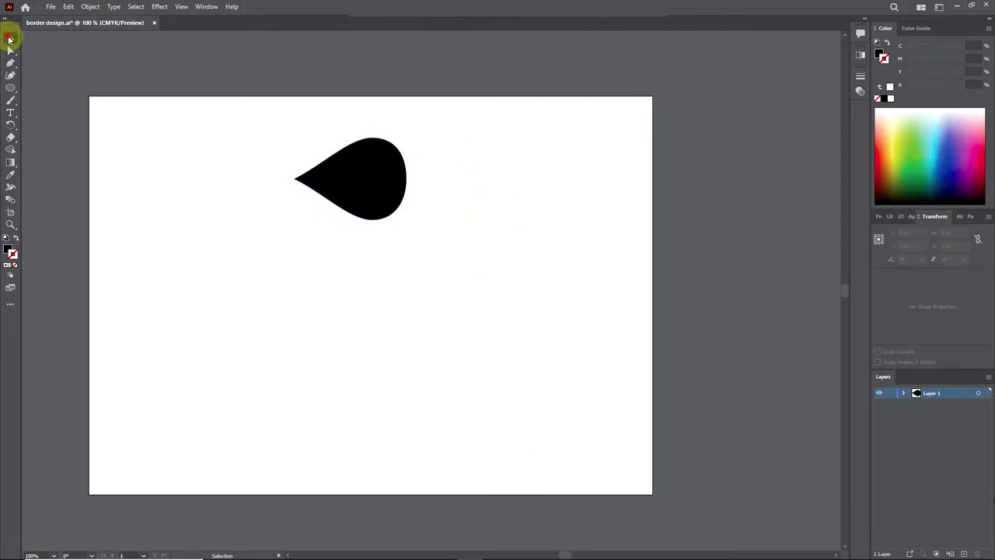
click(362, 183)
drag(405, 221, 331, 165)
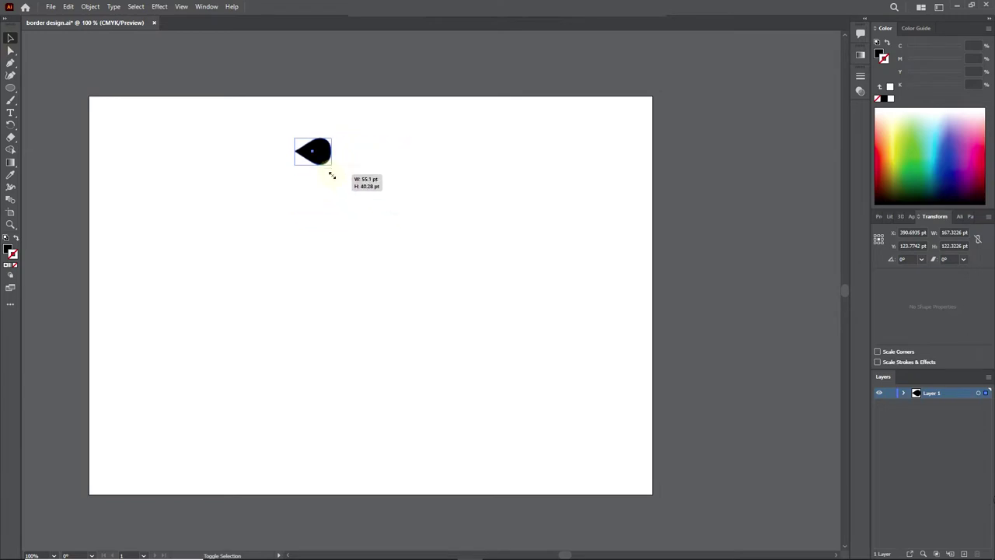
click(346, 211)
click(323, 161)
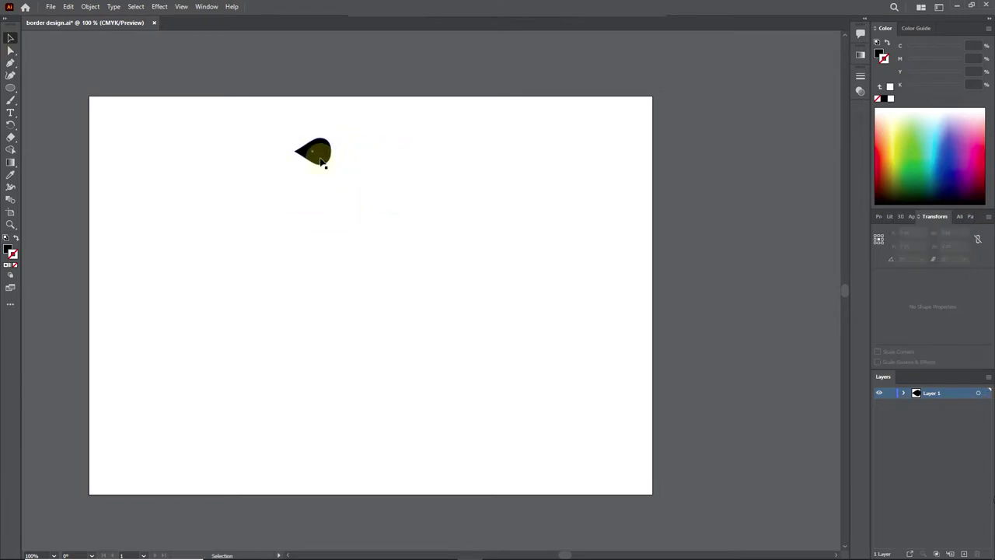
mouse_move(324, 161)
mouse_down()
mouse_move(381, 170)
mouse_move(342, 120)
mouse_up()
key(ctrl+equal)
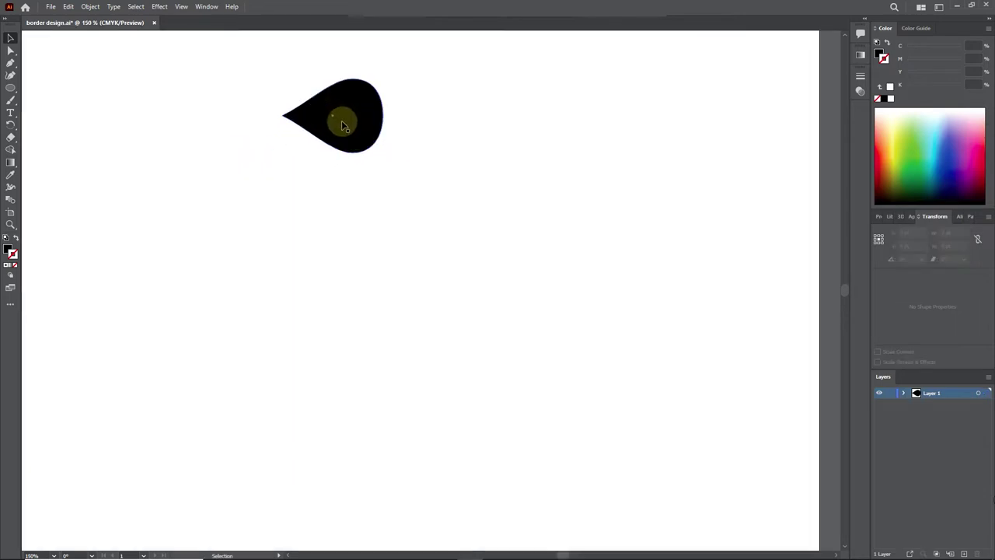
Draw a long flat black ellipse below the teardrop and pinch its left end to a point.
click(138, 106)
click(10, 87)
drag(282, 201, 415, 243)
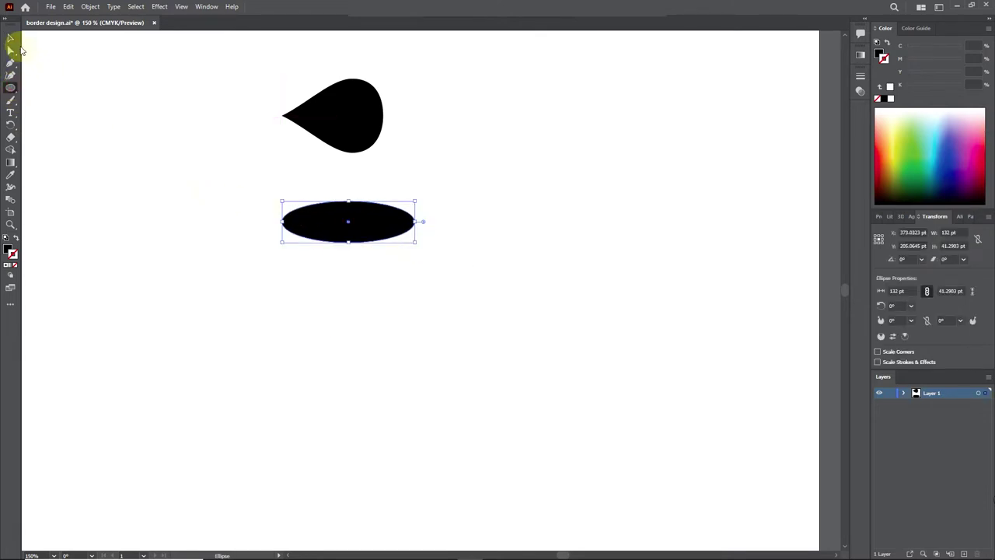
click(10, 51)
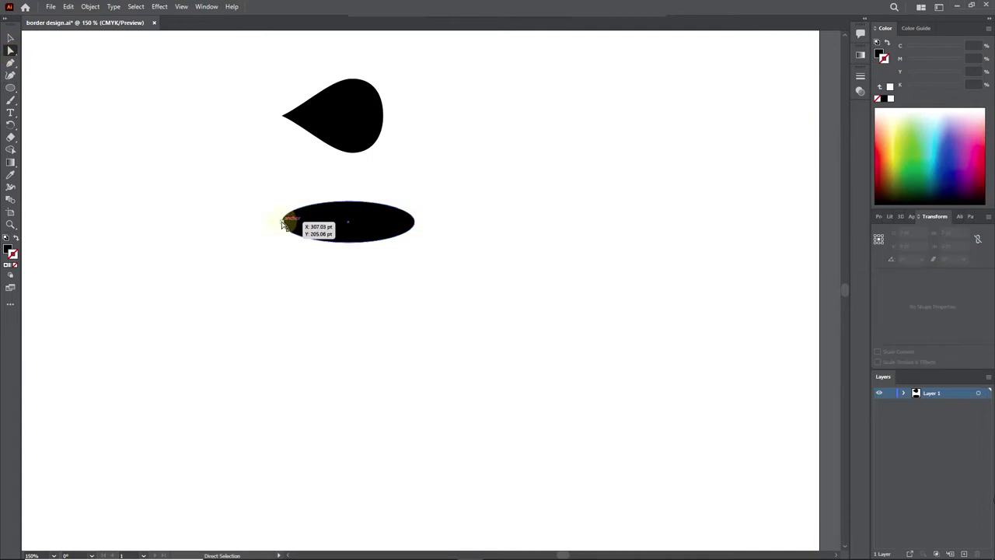
scroll(285, 218, up, 2)
drag(286, 325, 283, 356)
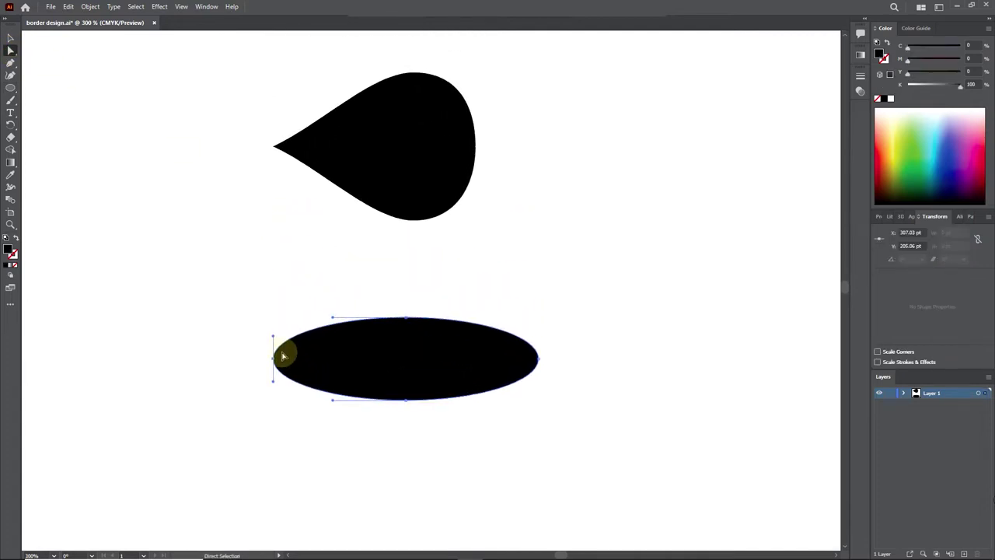
click(11, 126)
click(43, 137)
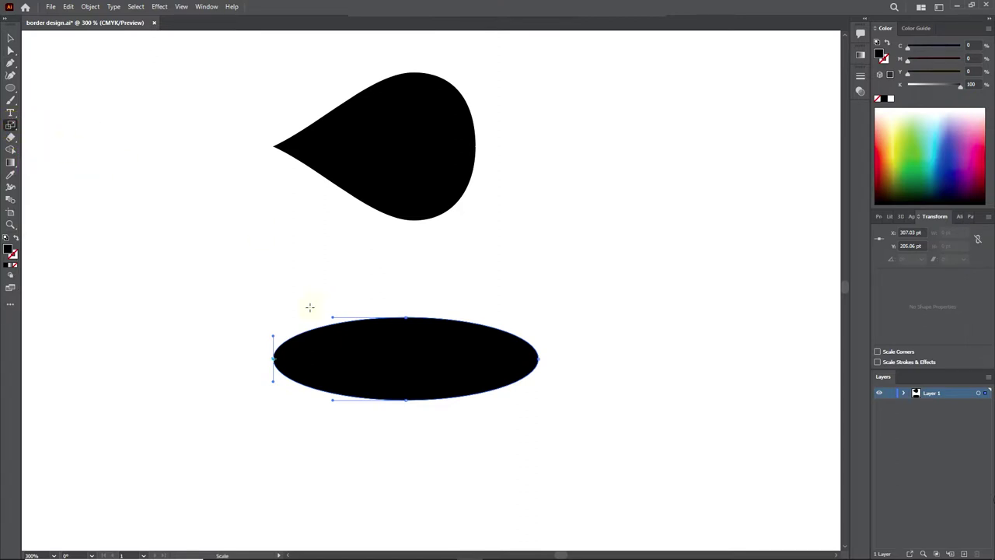
drag(272, 333, 274, 358)
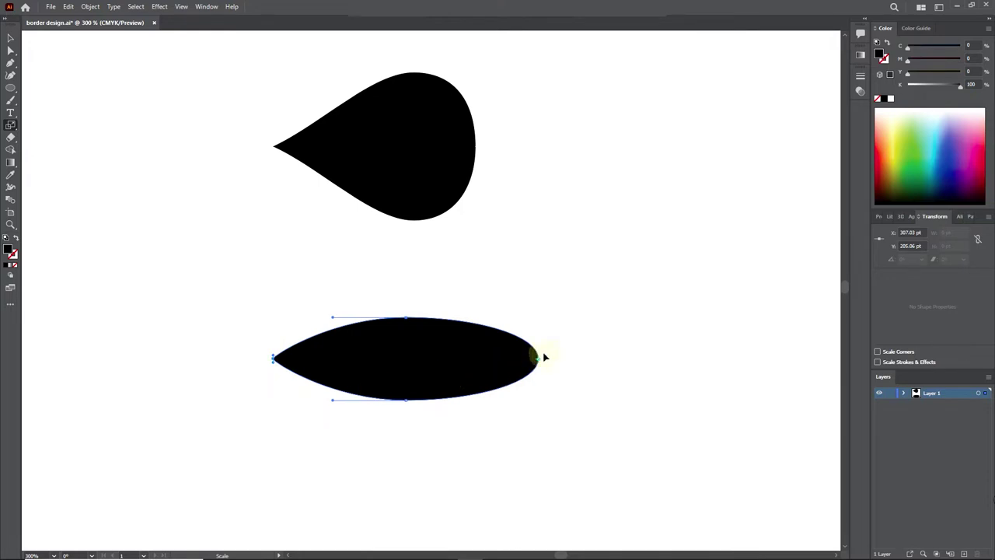
Pinch the ellipse's right anchor into a sharp tip to complete the lens.
click(12, 51)
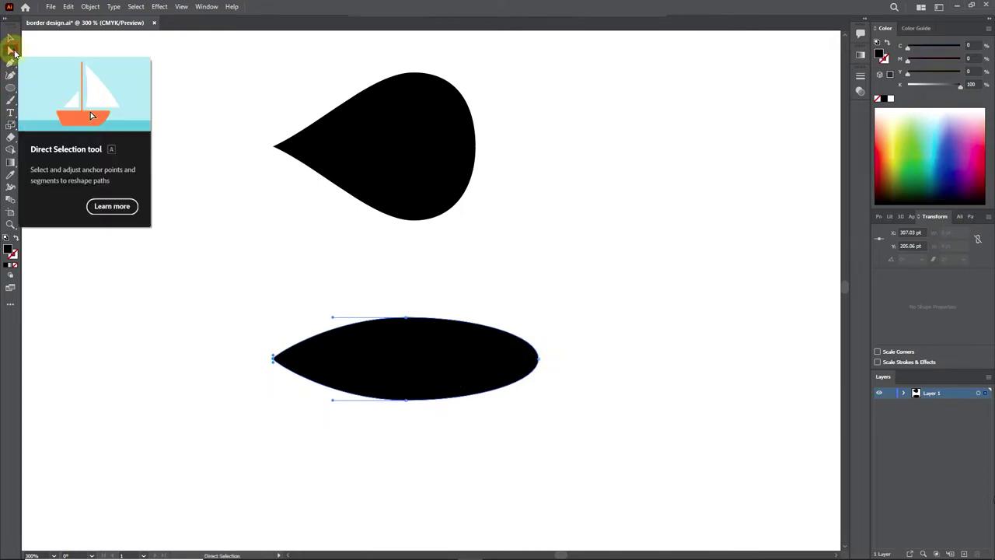
click(589, 338)
click(538, 358)
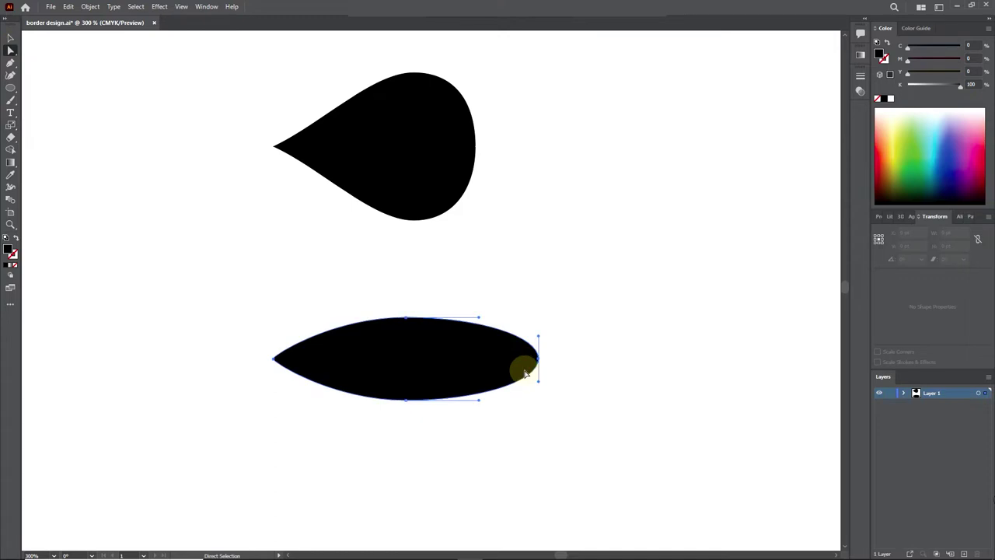
click(11, 124)
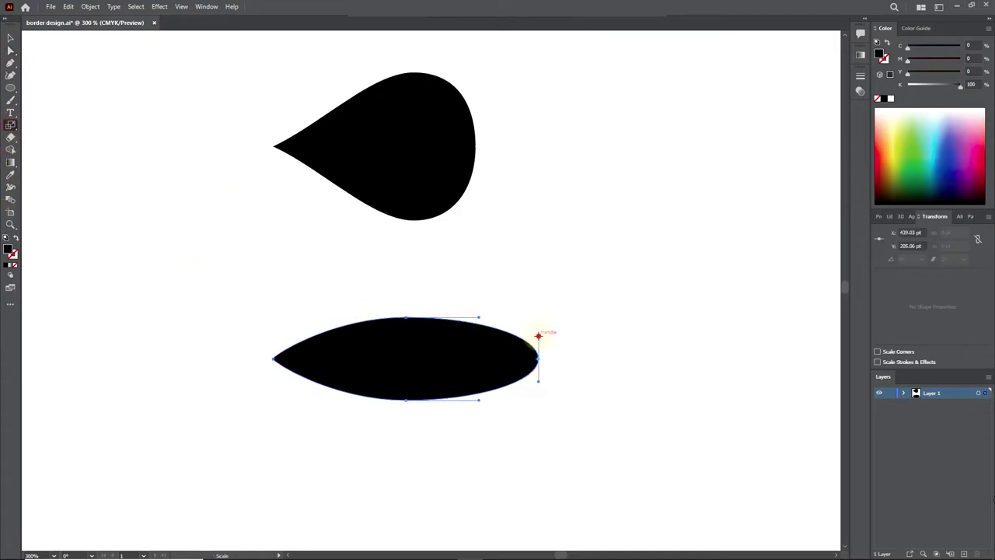
drag(538, 336, 540, 360)
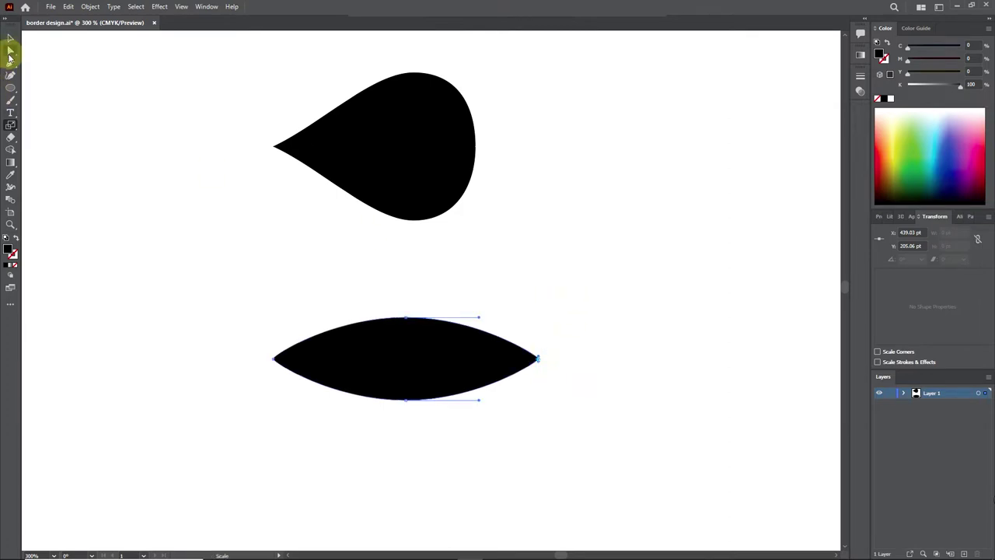
Flatten the lens, move it up near the teardrop and make it about 45 pt tall.
click(10, 39)
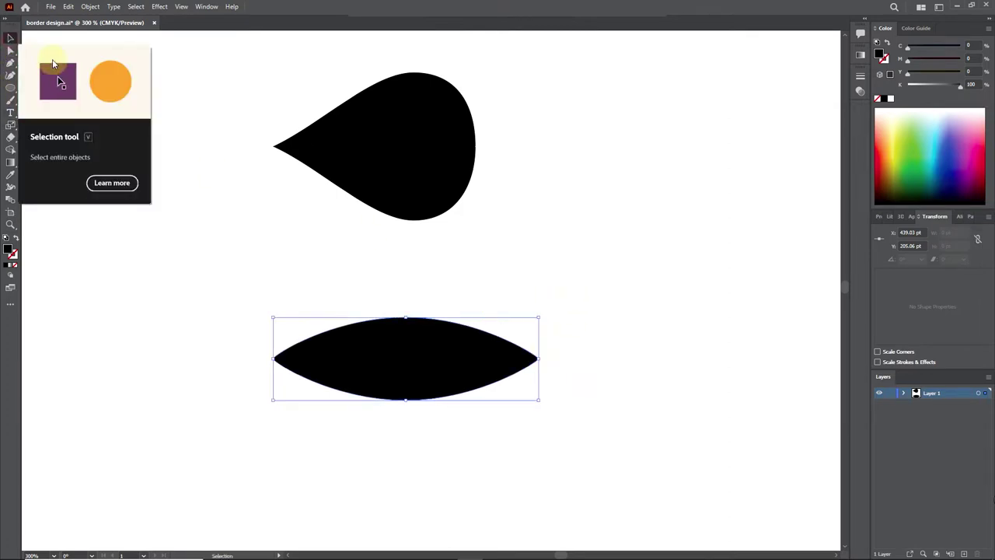
drag(406, 318, 405, 333)
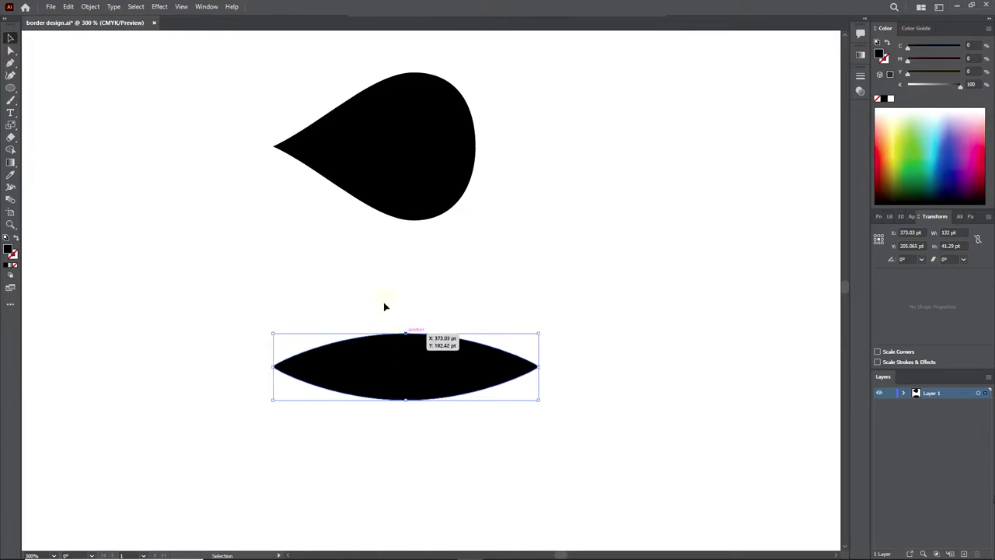
drag(436, 362, 406, 299)
scroll(412, 311, down, 1)
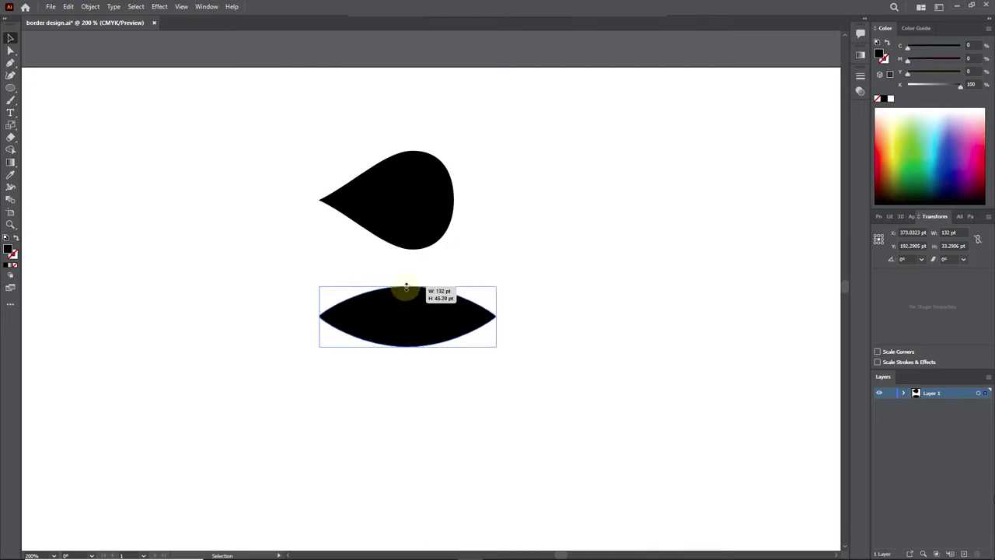
mouse_move(407, 300)
mouse_down()
mouse_move(407, 286)
mouse_move(424, 391)
mouse_up()
scroll(402, 398, down, 1)
Shift the lower lens copy's top and bottom anchors left into a right-pointing teardrop.
click(516, 324)
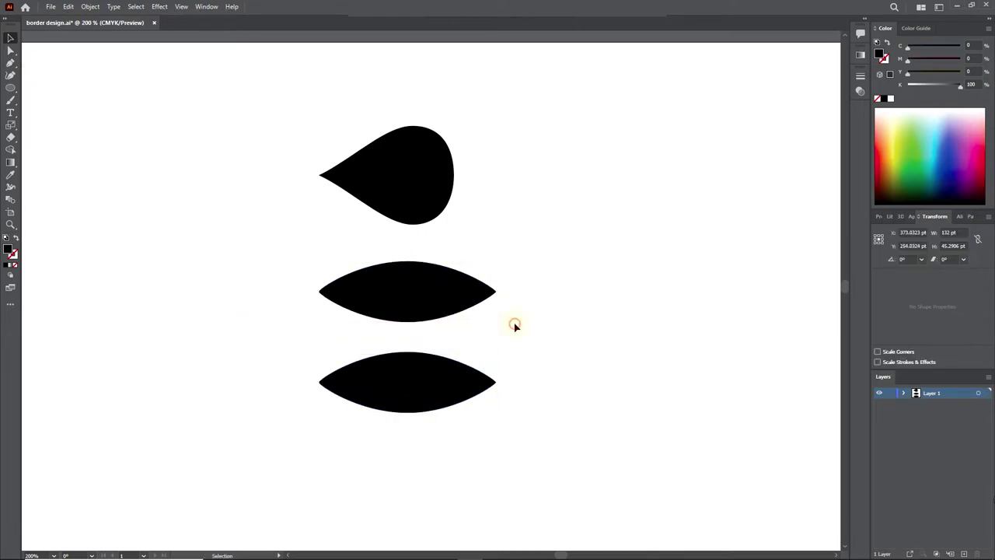
click(426, 380)
scroll(429, 369, down, 2)
scroll(430, 370, down, 1)
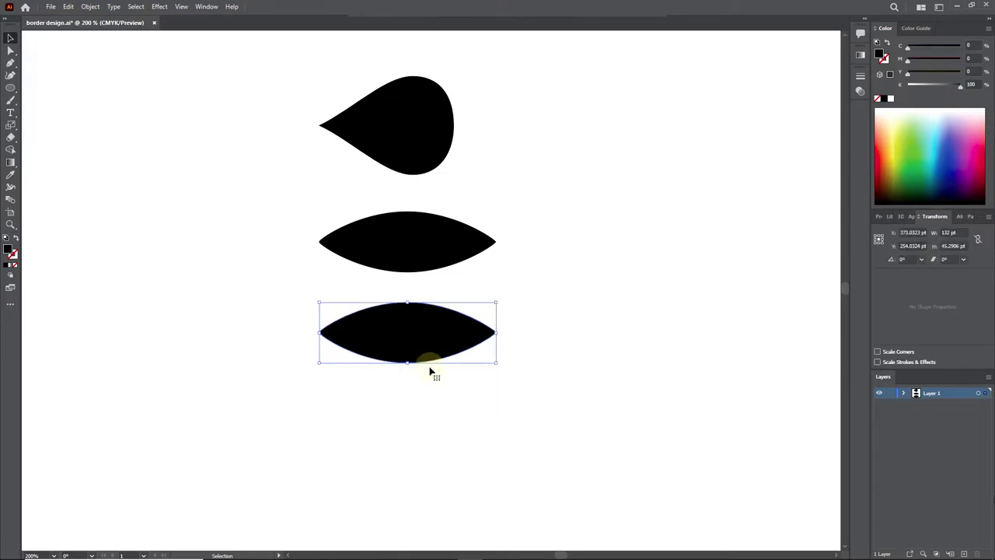
click(11, 49)
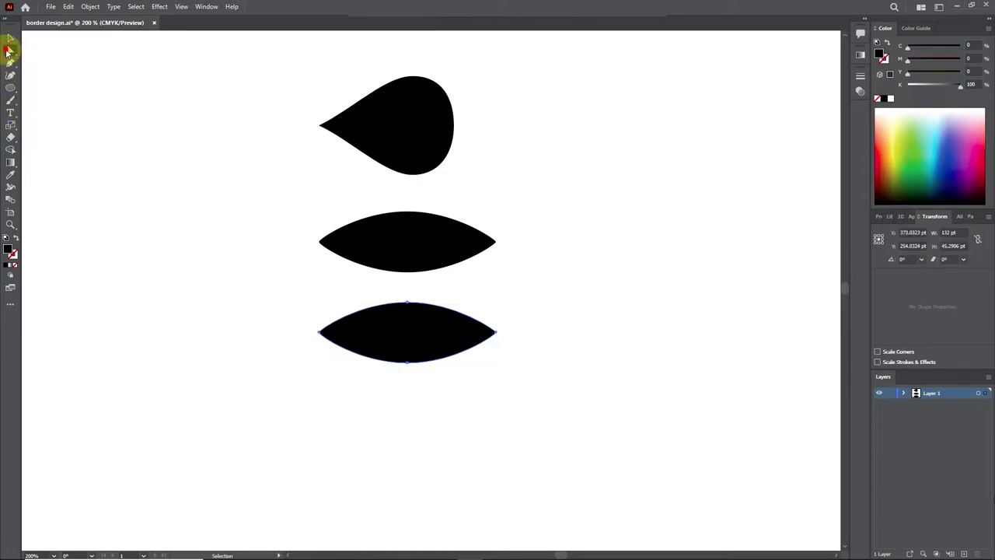
click(363, 318)
drag(316, 294, 442, 403)
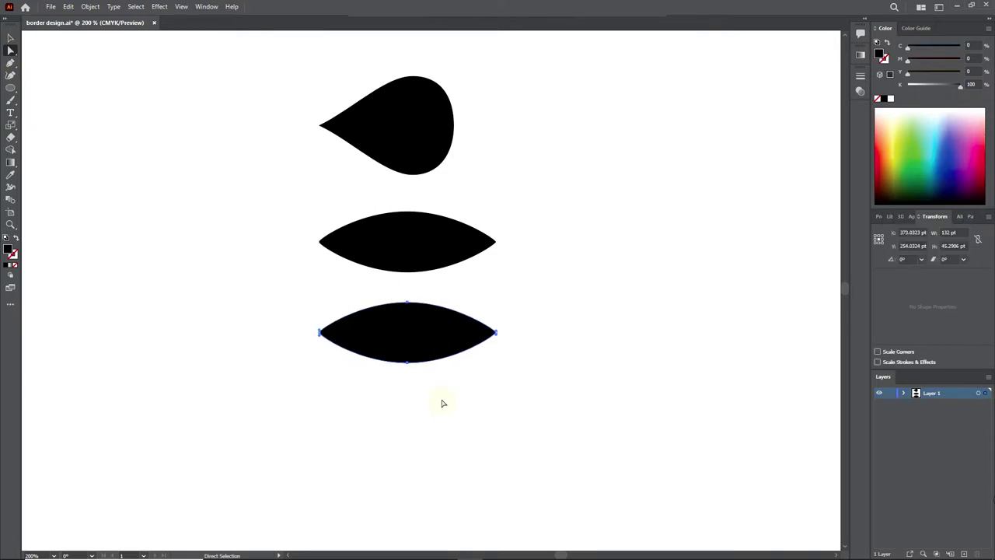
key(Left)
key(Left)
key(Left)
key(Left)
key(Left)
key(Left)
key(Left)
key(Left)
key(Left)
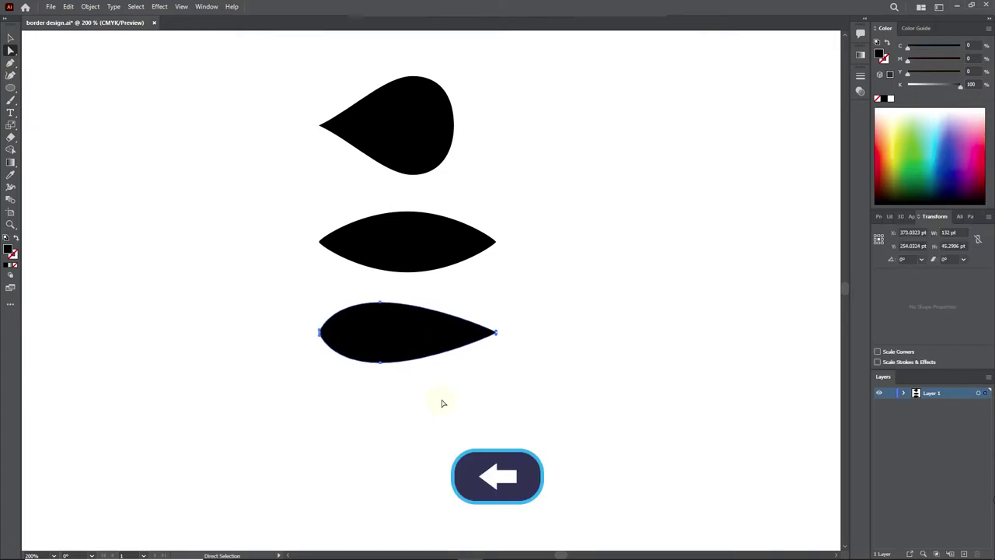
key(Left)
key(Left)
key(Left)
key(Left)
key(Left)
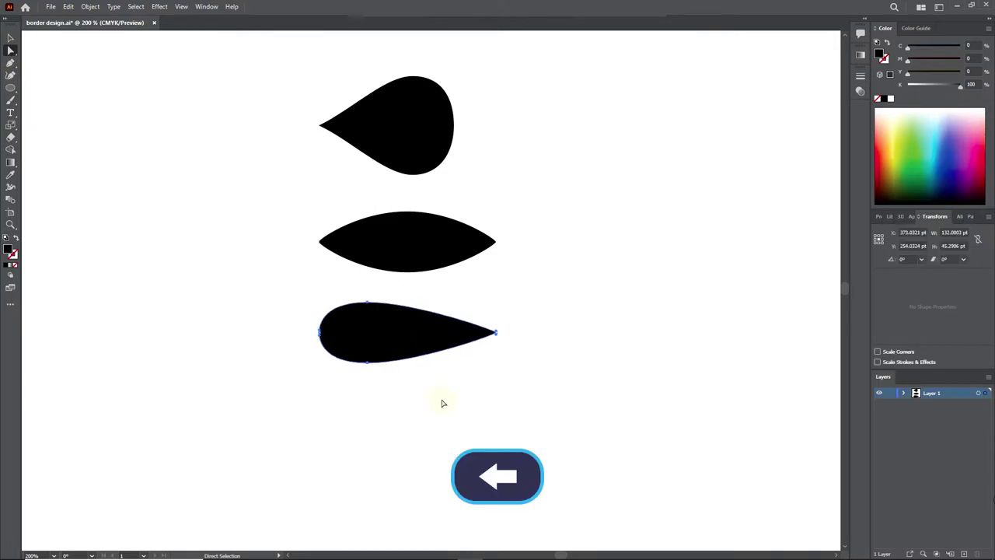
click(10, 37)
click(200, 285)
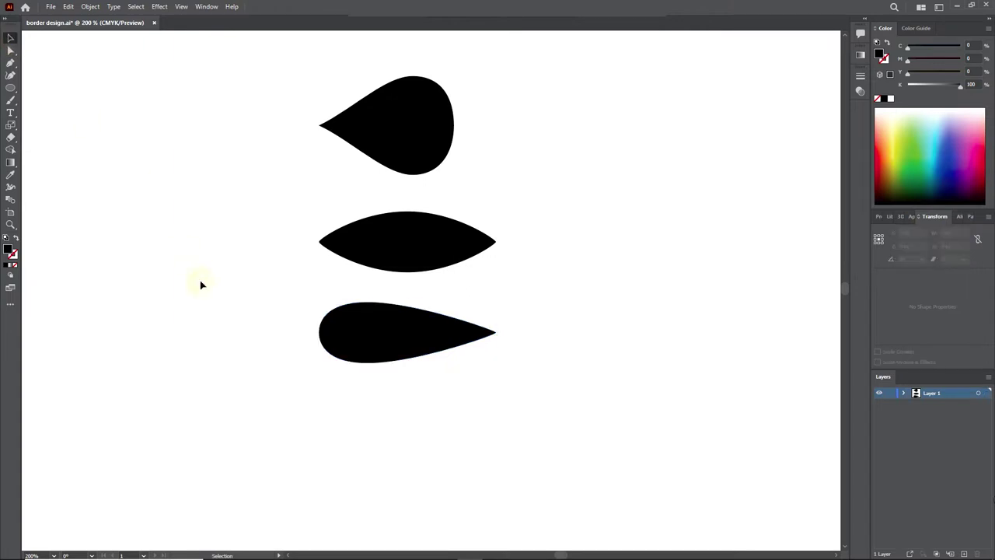
key(ctrl+1)
Draw a 39.55 pt black circle below the shapes and open Effect > Distort & Transform > Transform.
click(10, 87)
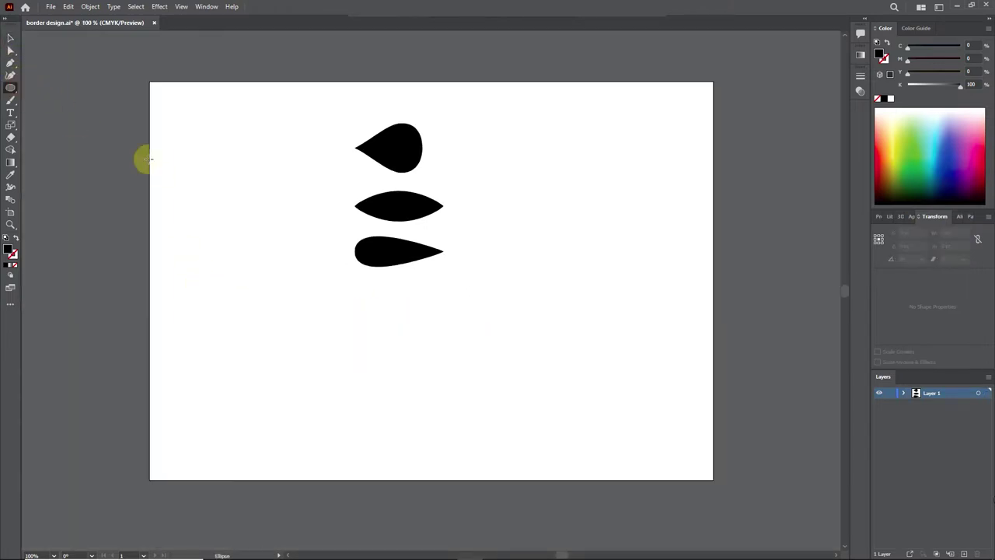
drag(371, 327, 399, 347)
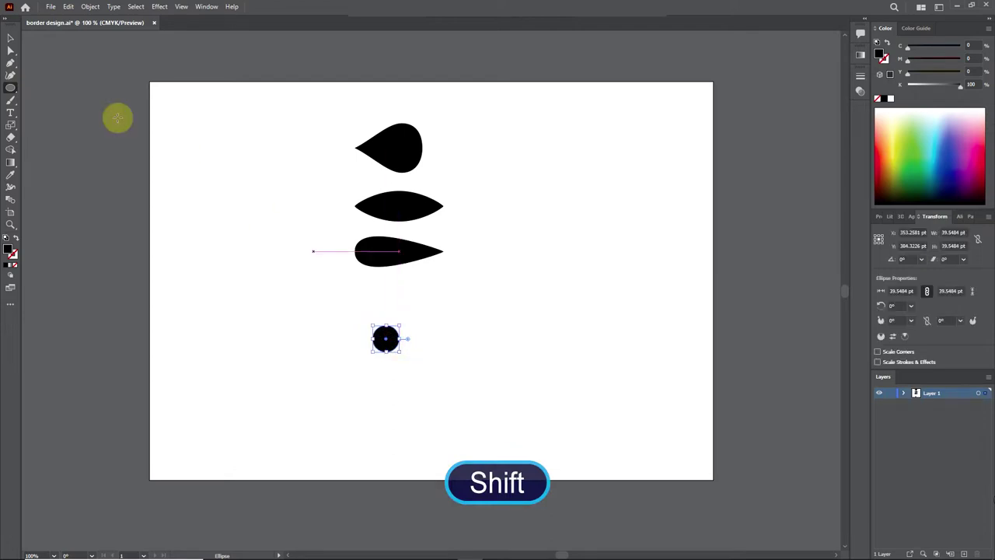
click(10, 37)
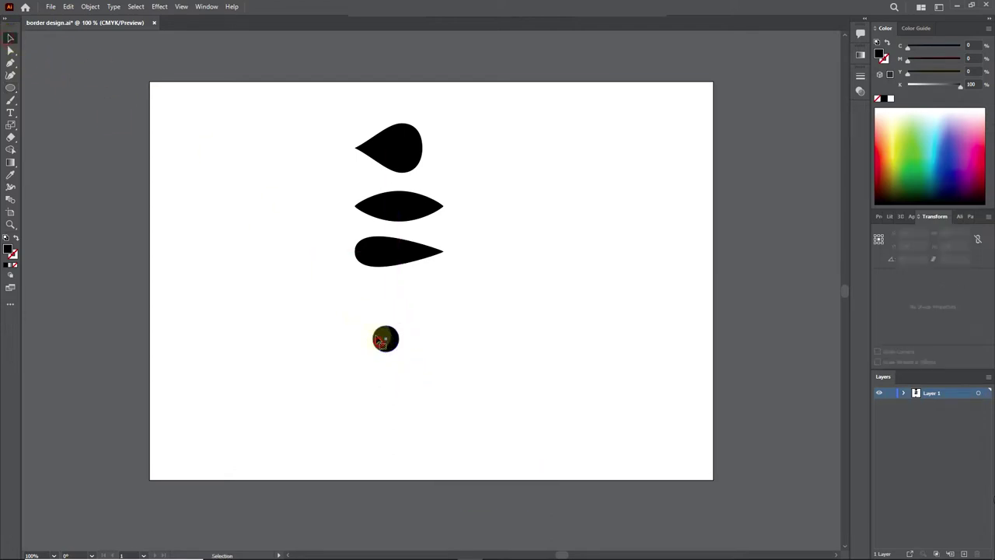
click(159, 6)
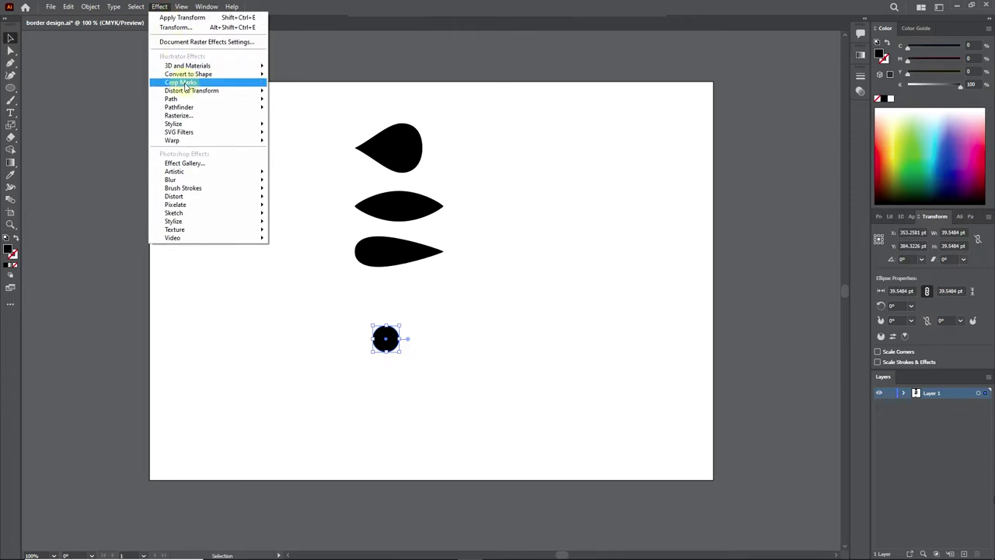
mouse_move(191, 90)
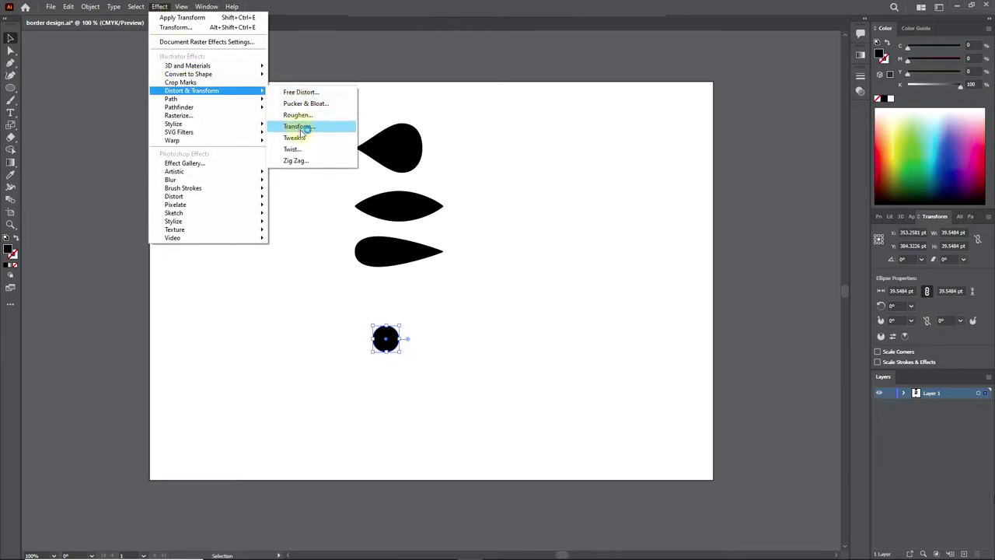
click(299, 126)
Set the Transform effect to 7 copies moved horizontally about 48 pt, with preview on.
mouse_move(716, 62)
mouse_down()
mouse_move(600, 38)
mouse_move(182, 202)
mouse_move(158, 77)
mouse_move(170, 96)
mouse_up()
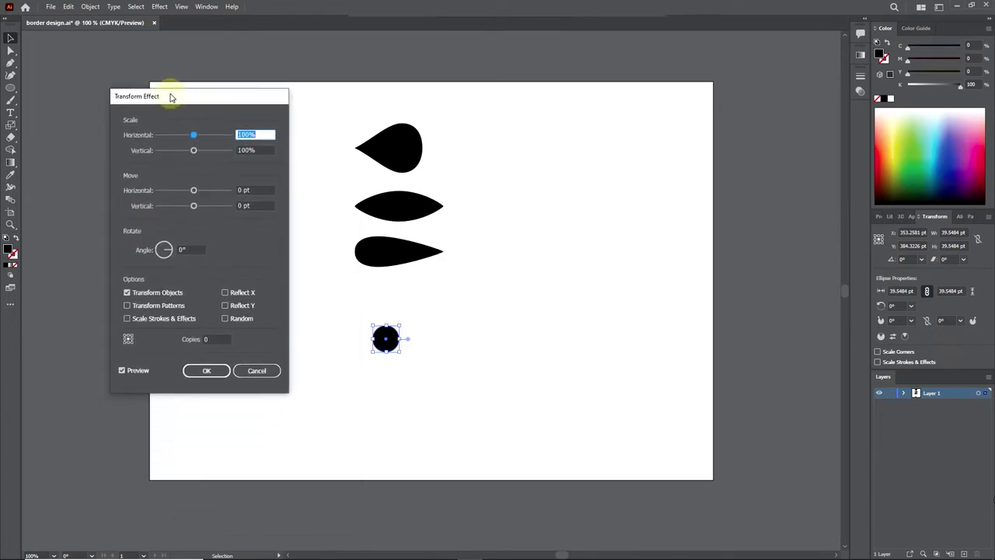
click(191, 339)
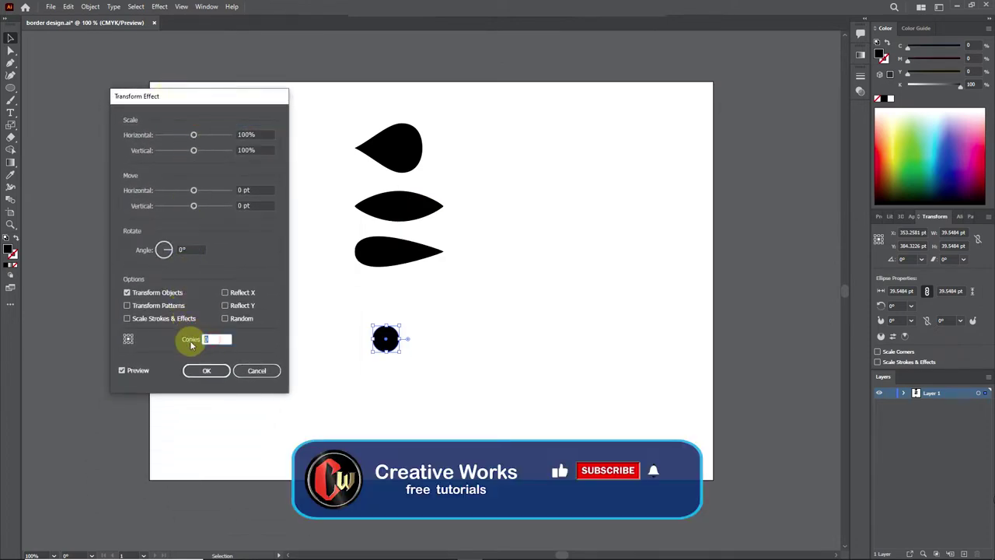
text(7)
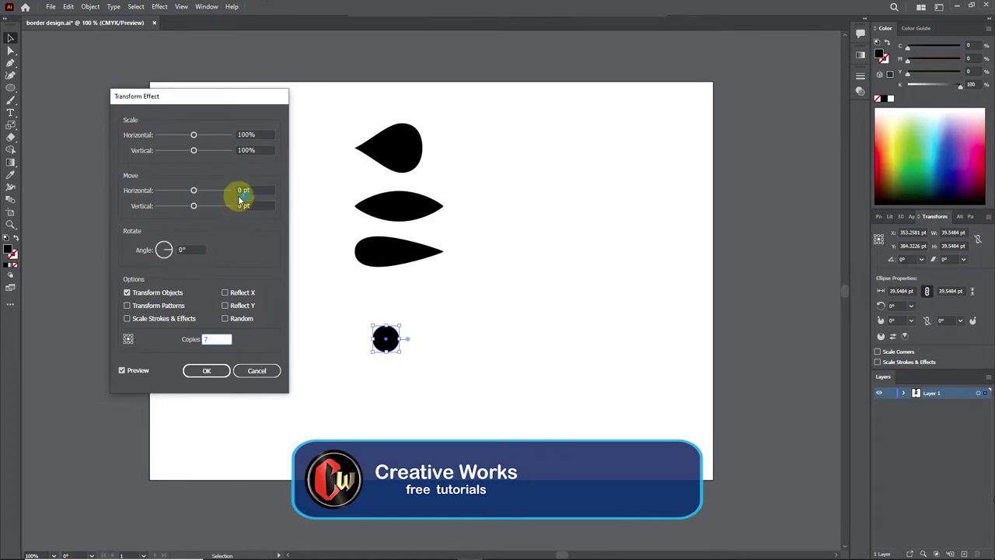
click(122, 371)
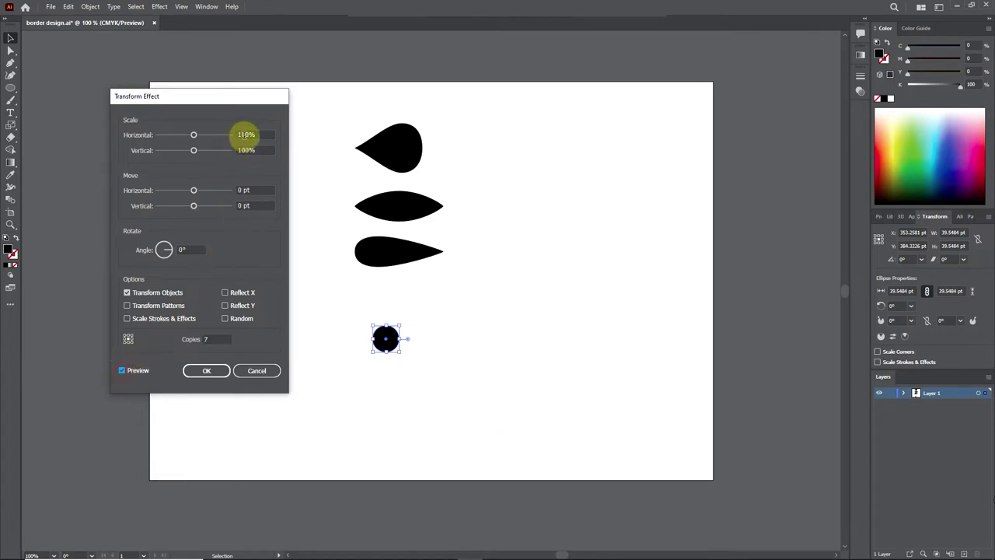
drag(194, 196, 207, 194)
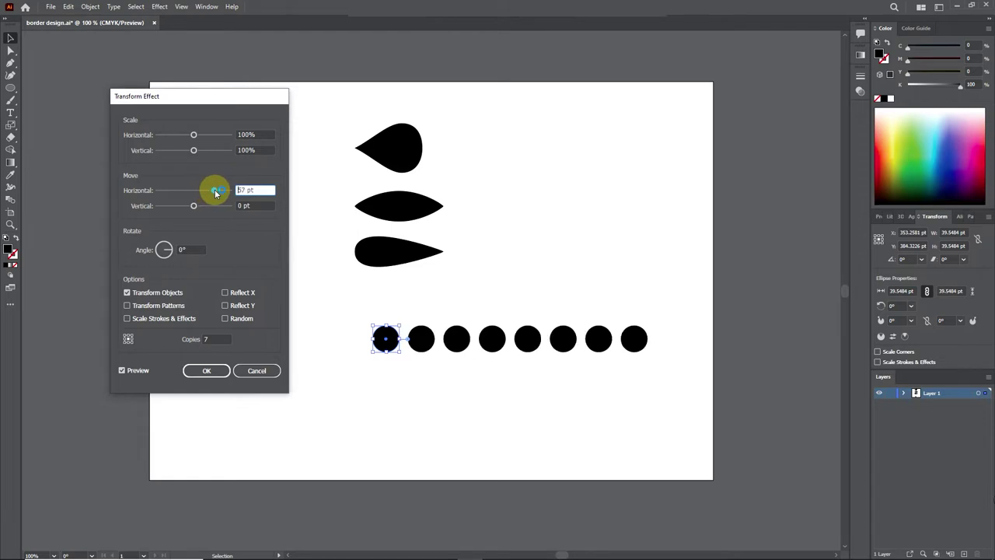
drag(216, 193, 213, 195)
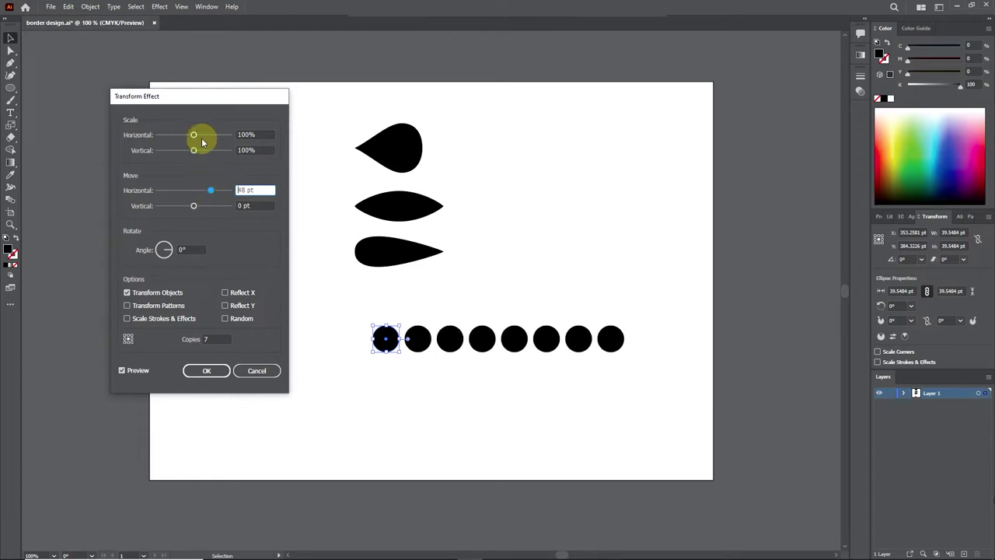
Scale each copy to 75% horizontally and vertically and space the dots 50 pt apart.
drag(194, 136, 183, 137)
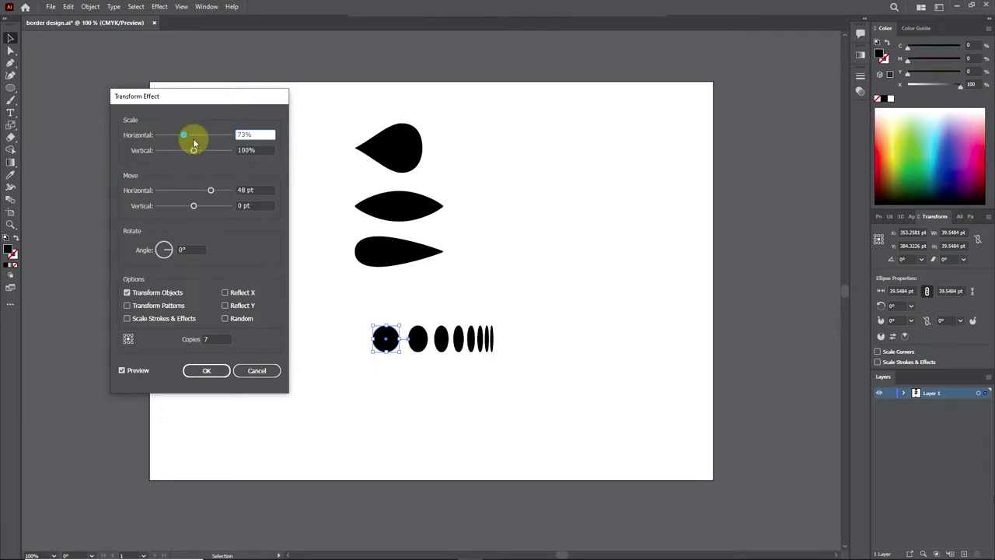
drag(193, 150, 182, 153)
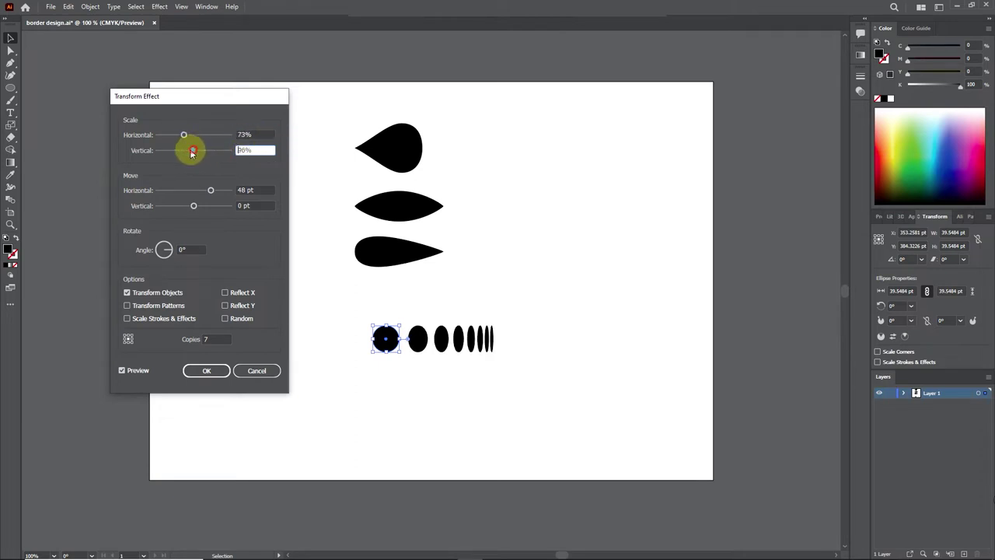
click(259, 138)
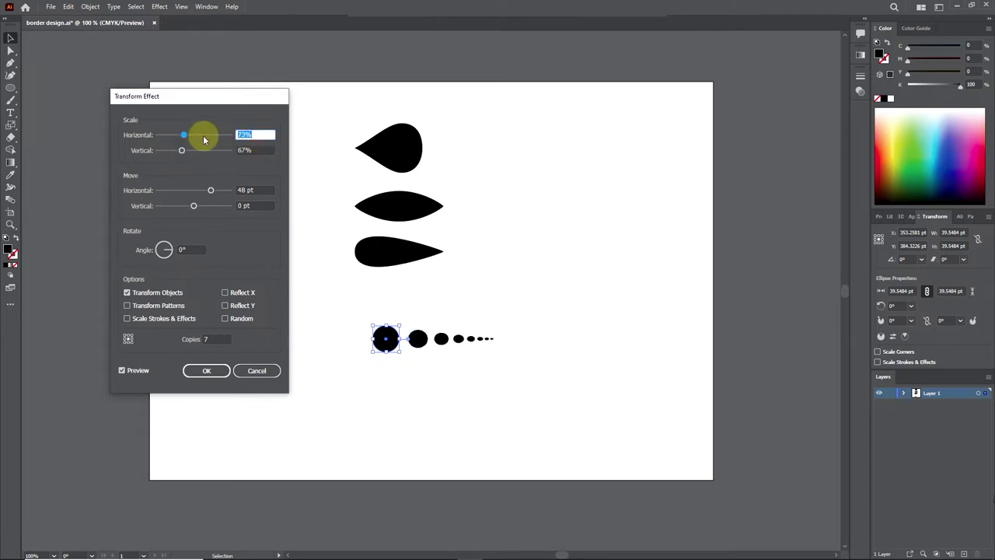
text(75)
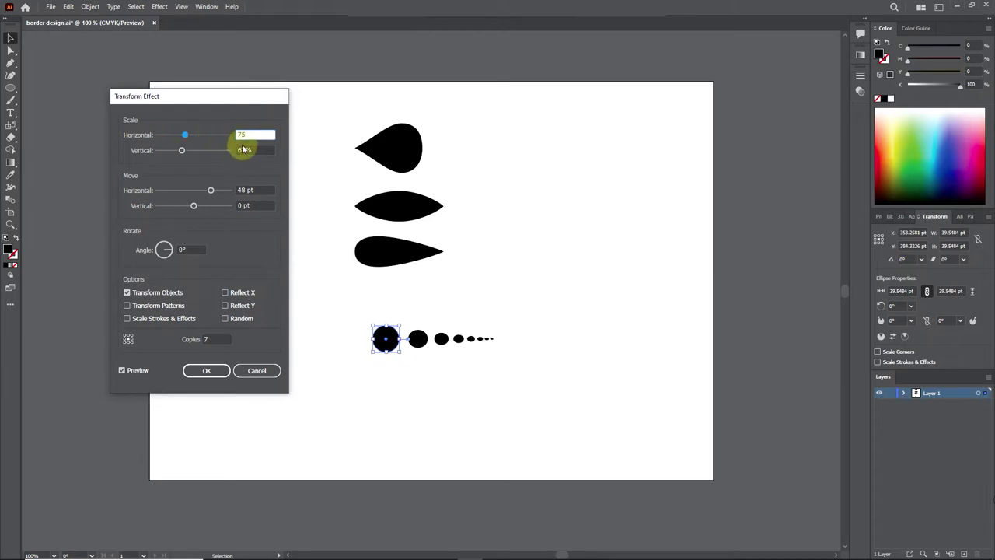
click(252, 150)
text(75)
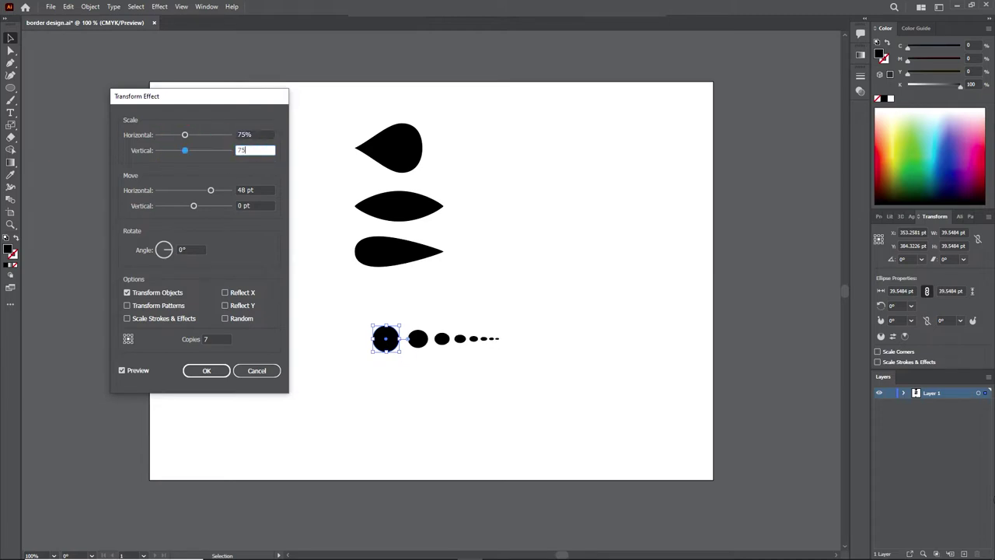
click(278, 144)
click(271, 133)
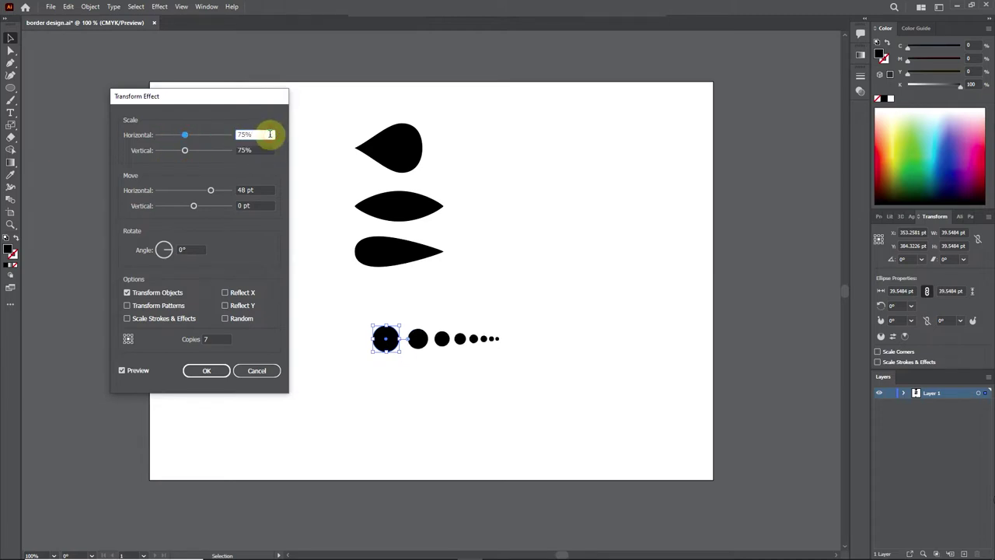
drag(211, 191, 210, 192)
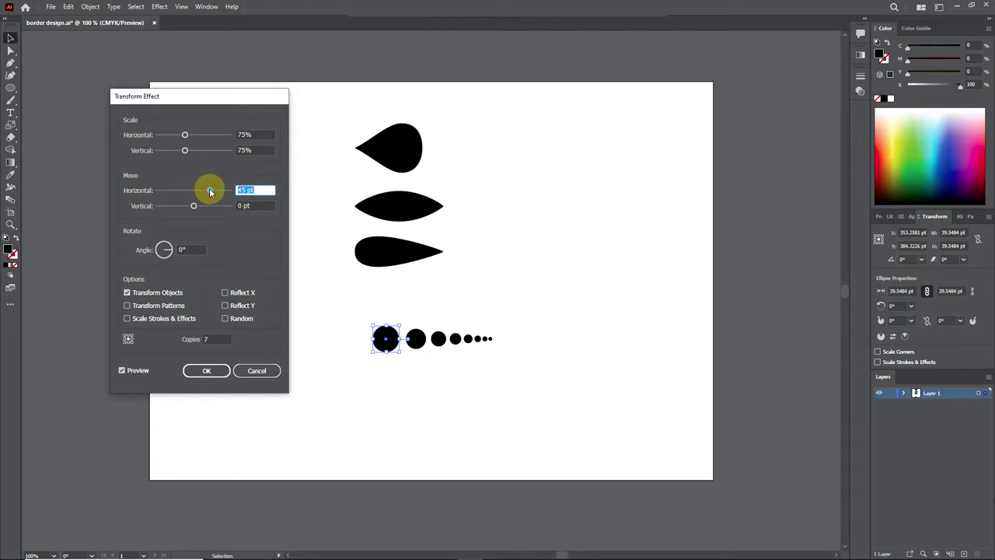
drag(209, 192, 212, 192)
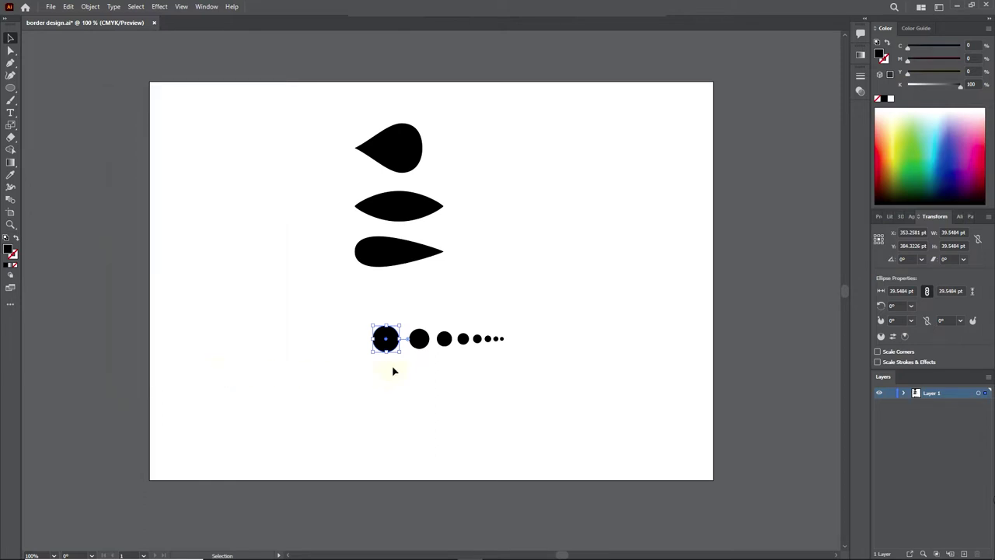
Expand the appearance of the dot row into separate circles.
click(388, 342)
scroll(445, 364, up, 1)
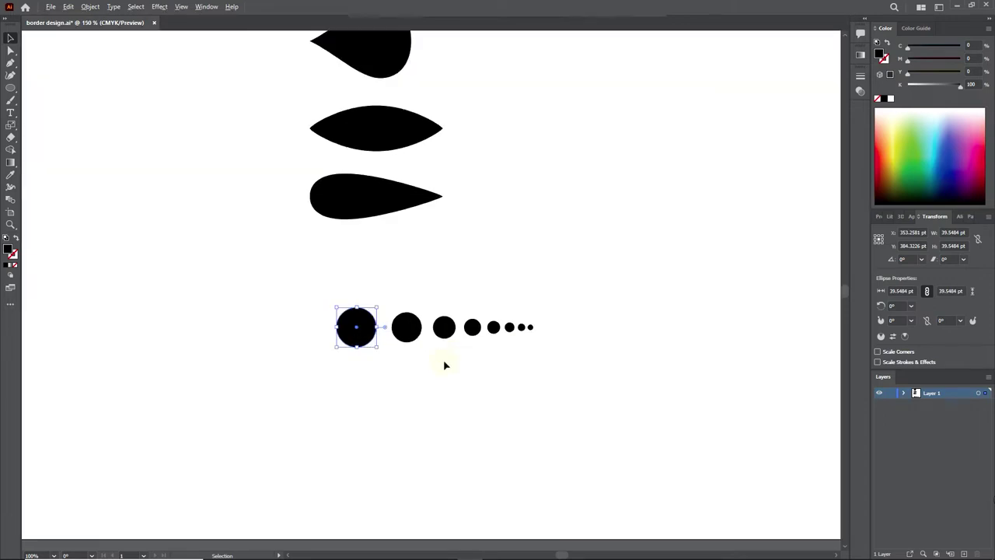
scroll(444, 365, up, 1)
click(538, 343)
drag(271, 262, 384, 284)
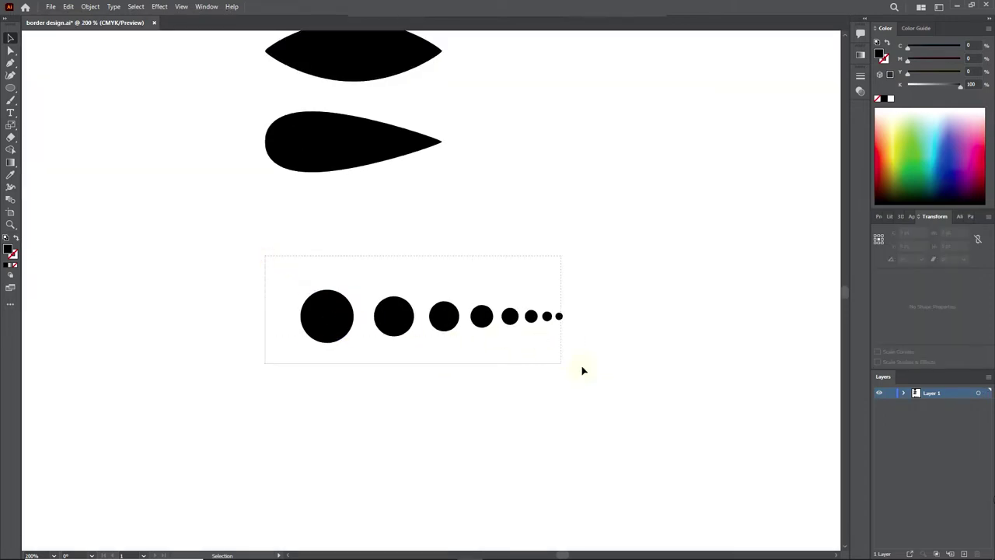
click(90, 7)
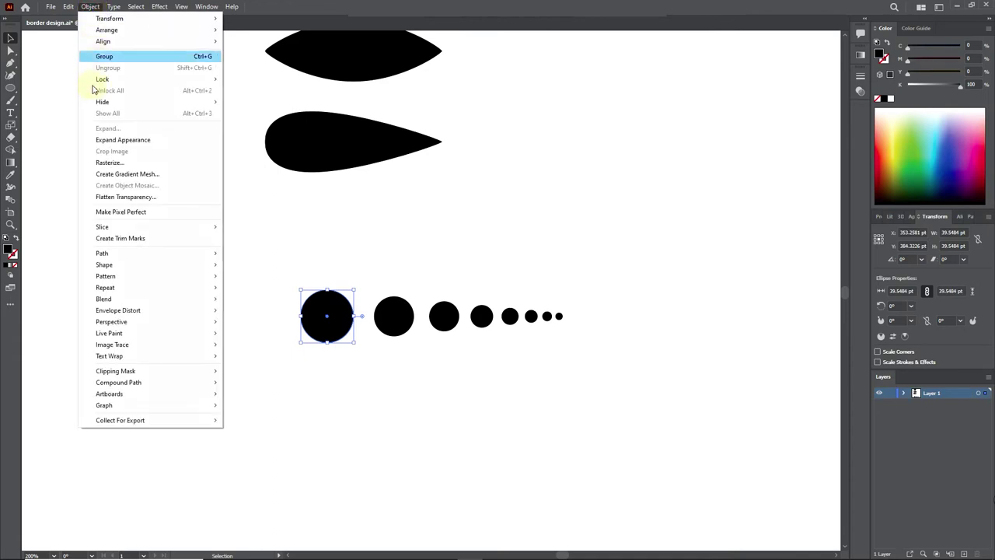
click(106, 140)
Make a vertically reflected copy of the dot row.
click(323, 329)
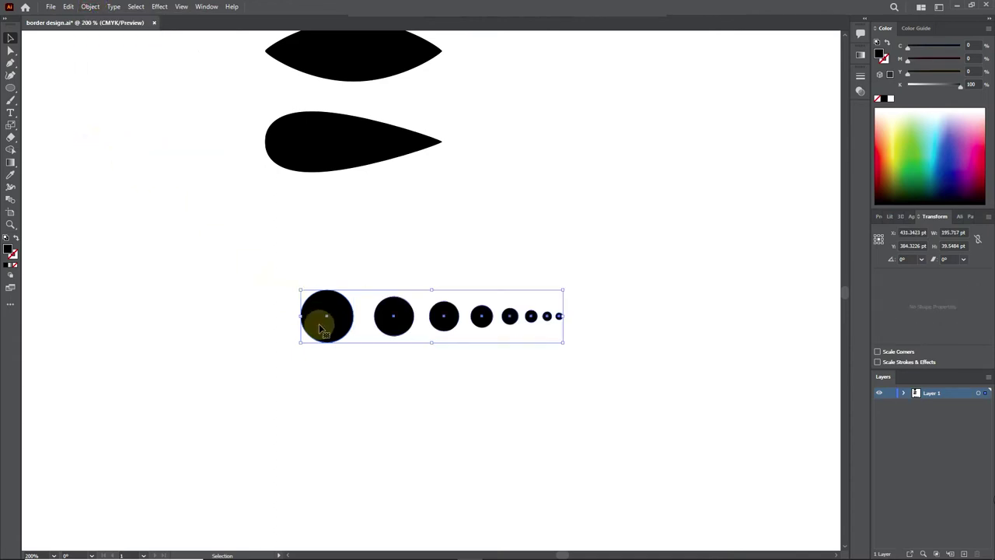
key(ctrl+minus)
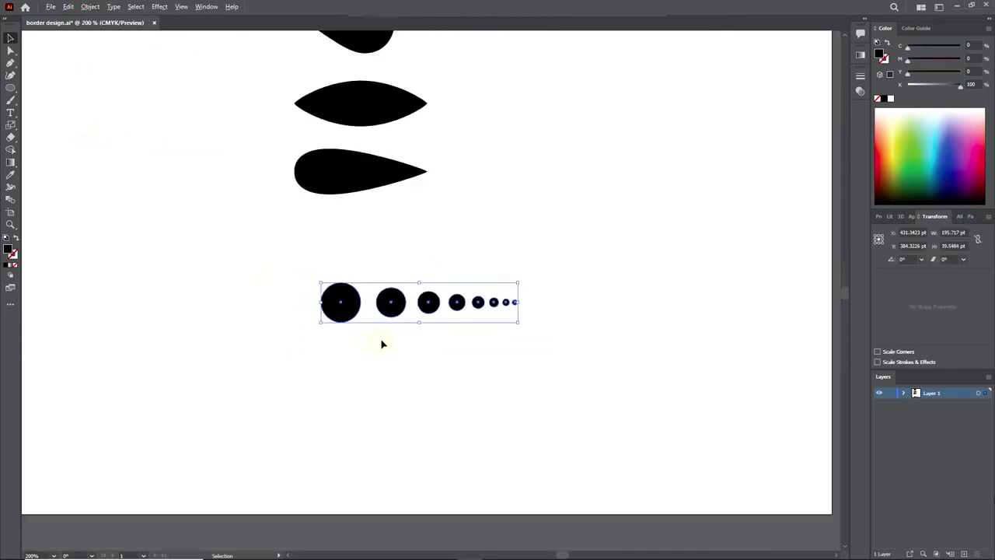
key(ctrl+minus)
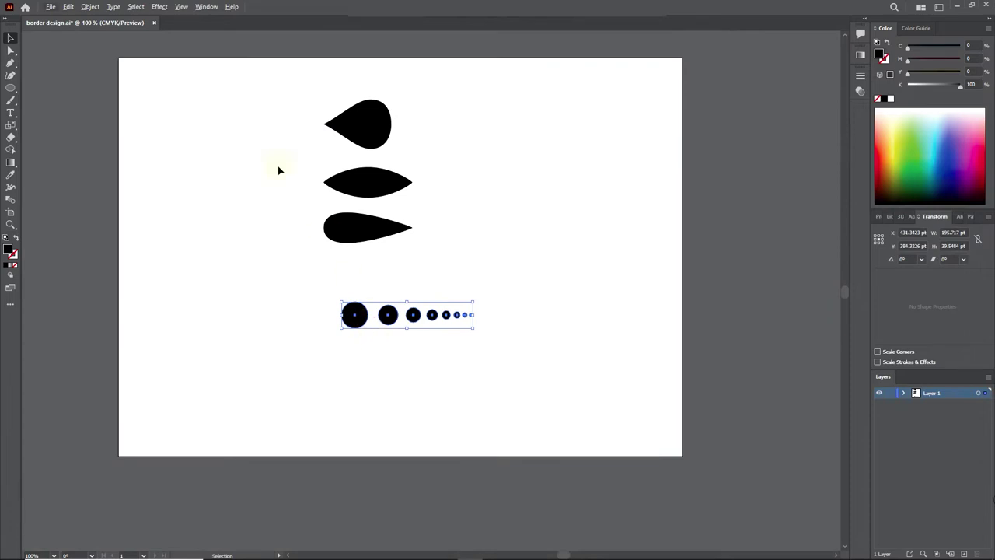
click(91, 8)
mouse_move(110, 18)
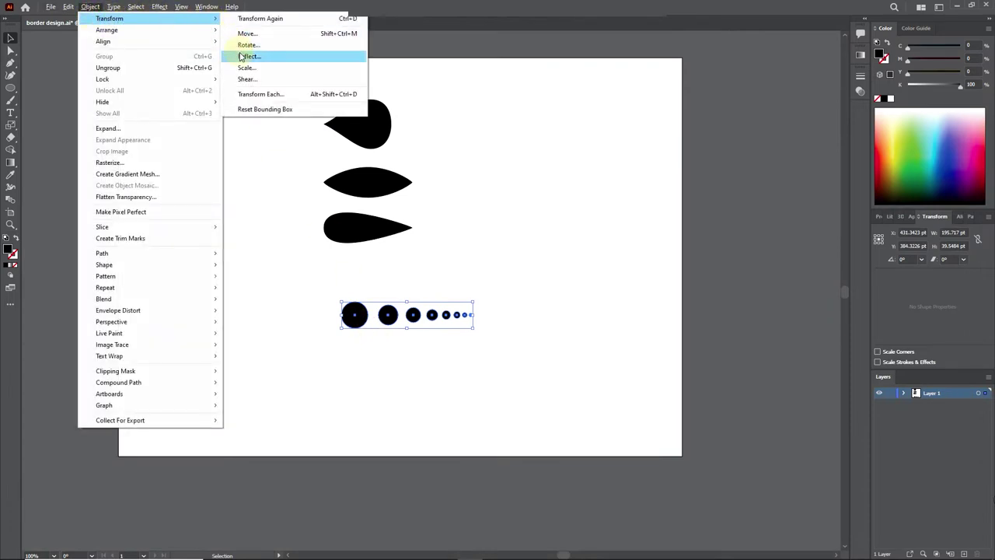
click(247, 56)
click(653, 267)
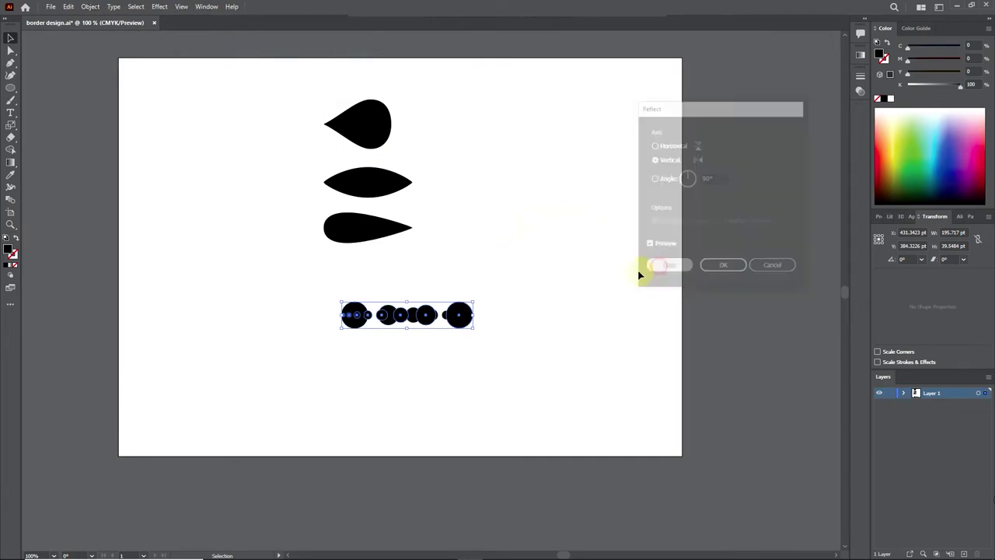
Nudge the mirrored copy left until it joins the original row symmetrically.
click(466, 316)
key(shift+Left)
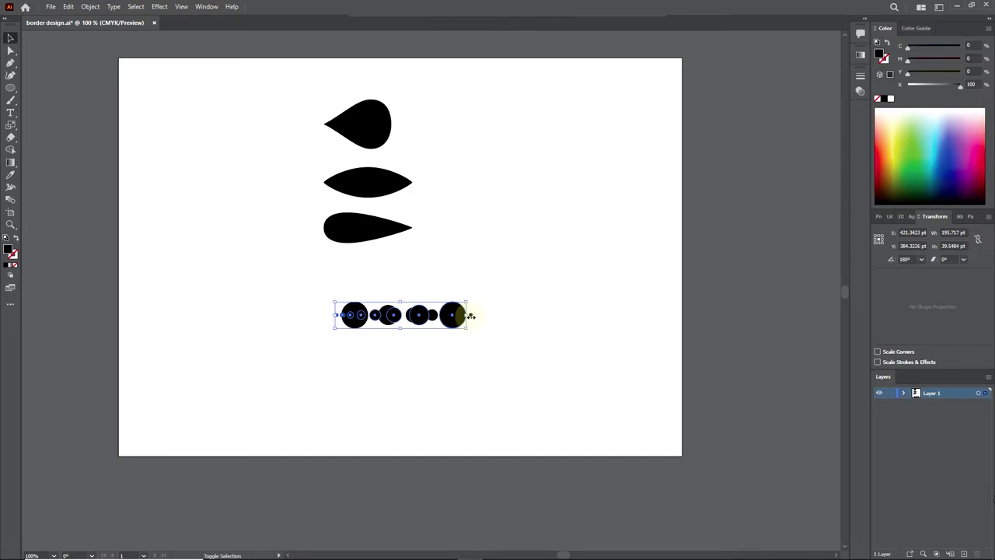
key(shift+Left)
key(shift+Left)
key(shift+Left)
key(shift+Left)
key(shift+Left)
key(shift+Left)
key(shift+Left)
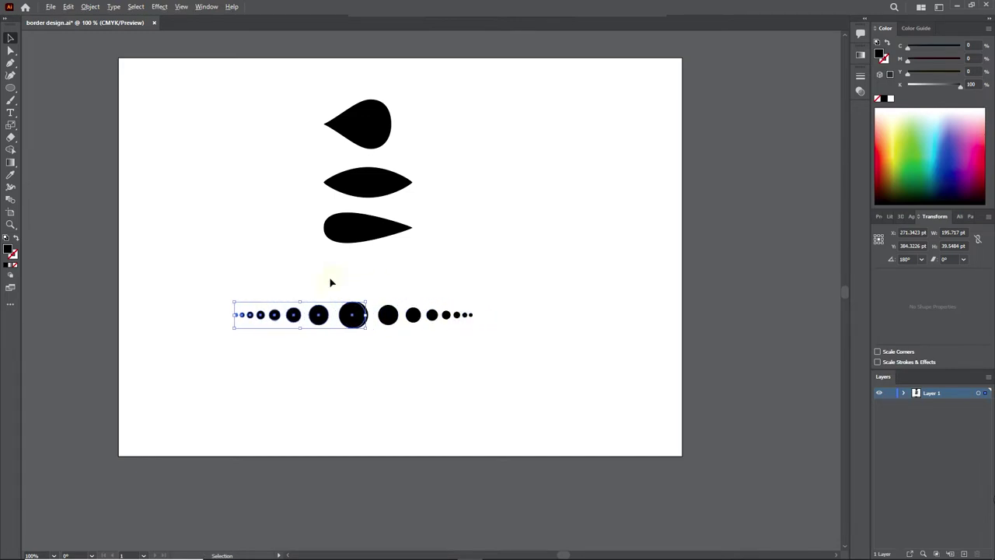
scroll(350, 313, up, 1)
key(Right)
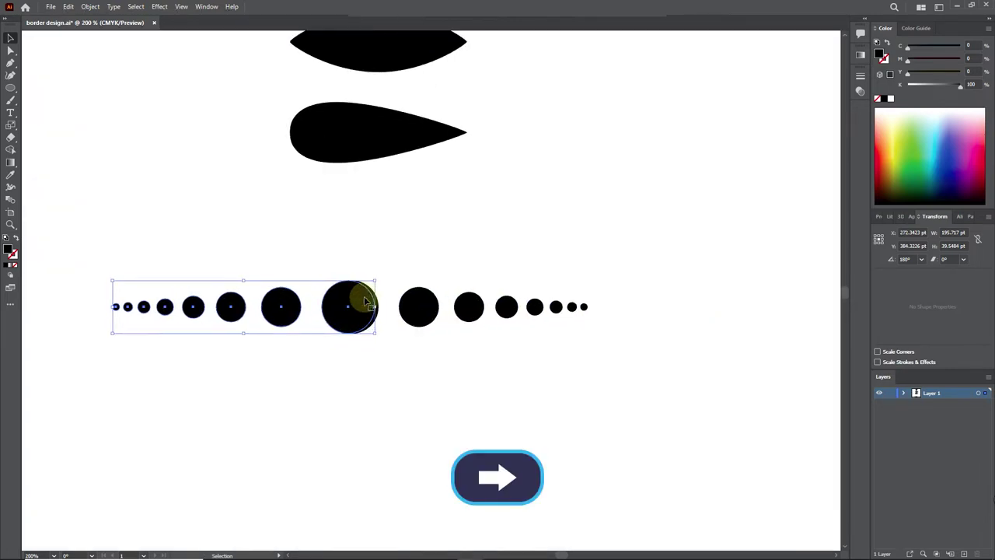
key(Right)
key(Right)
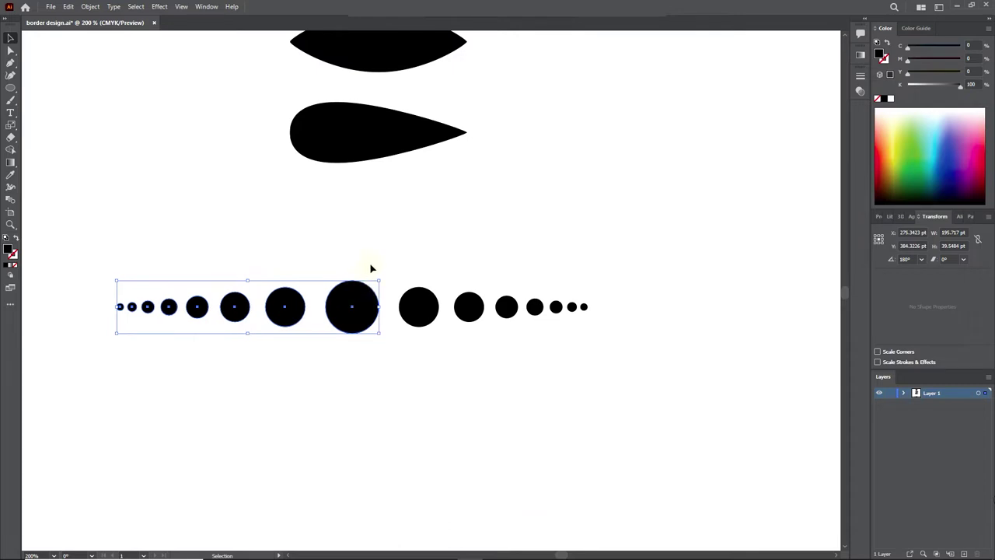
click(373, 265)
scroll(374, 264, down, 2)
scroll(373, 264, up, 1)
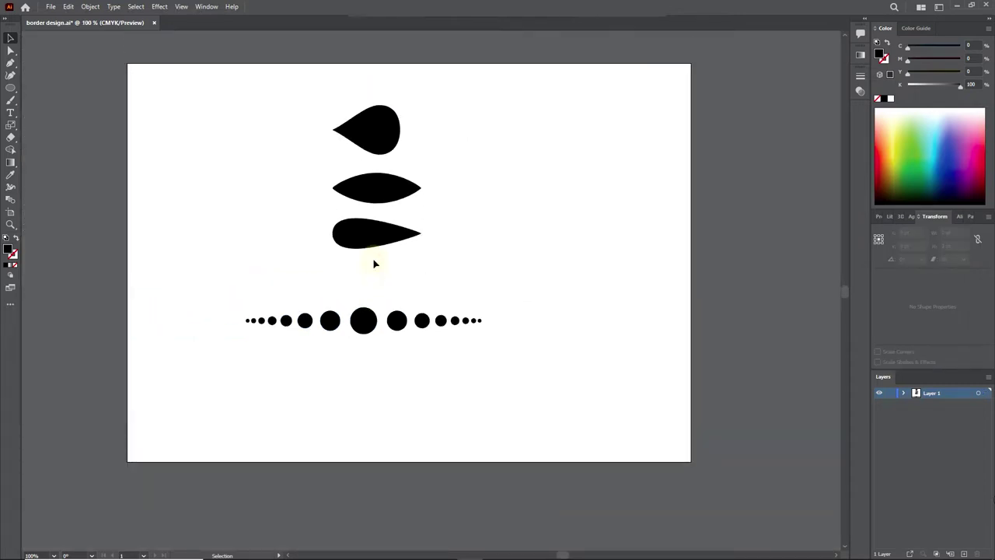
scroll(374, 264, up, 1)
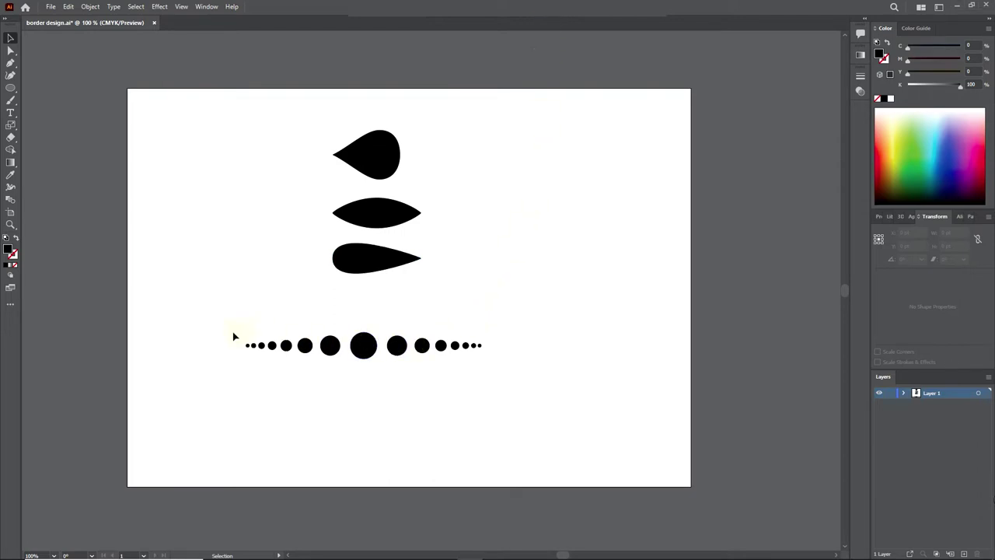
Move the dot row up, then copy its five right-hand tapering dots below it.
click(460, 360)
drag(367, 344, 391, 321)
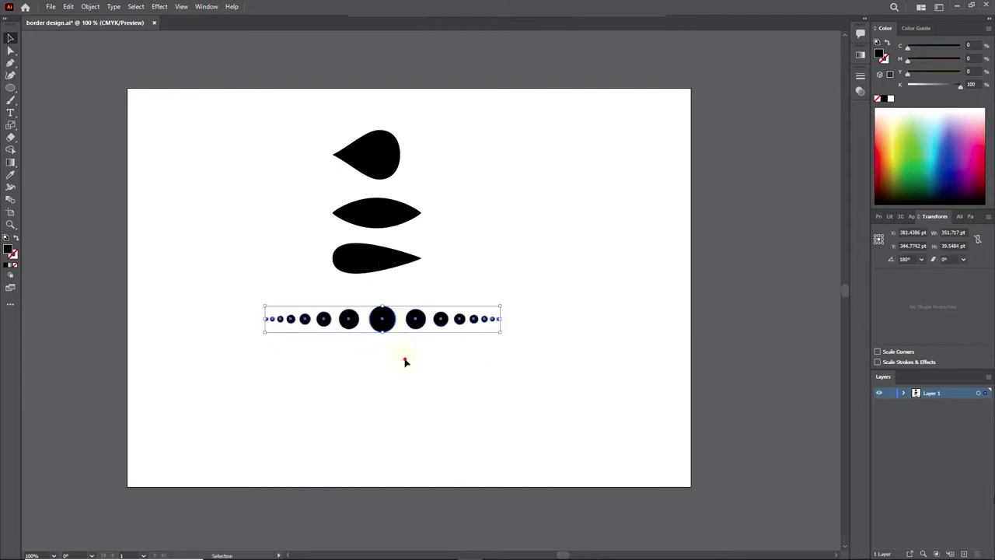
click(416, 347)
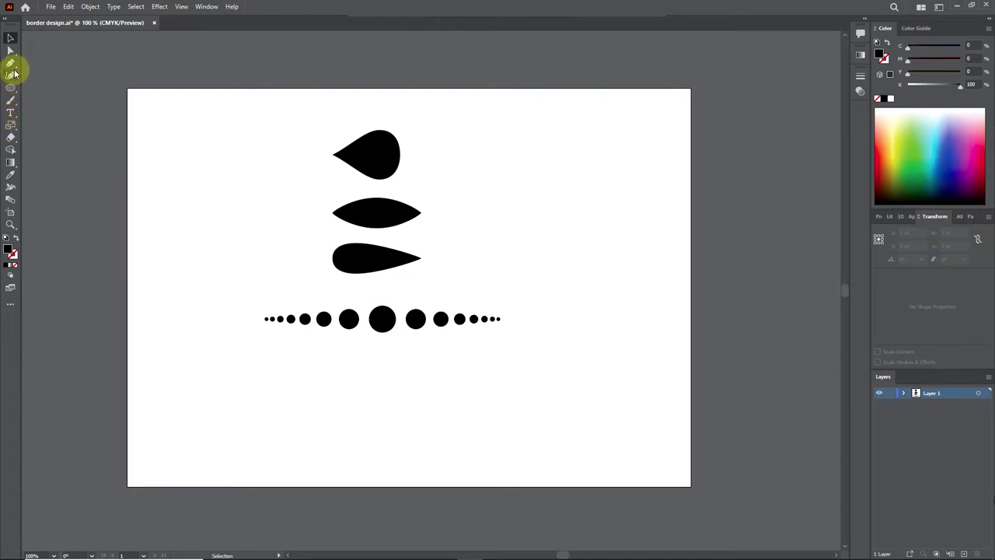
drag(12, 51, 55, 61)
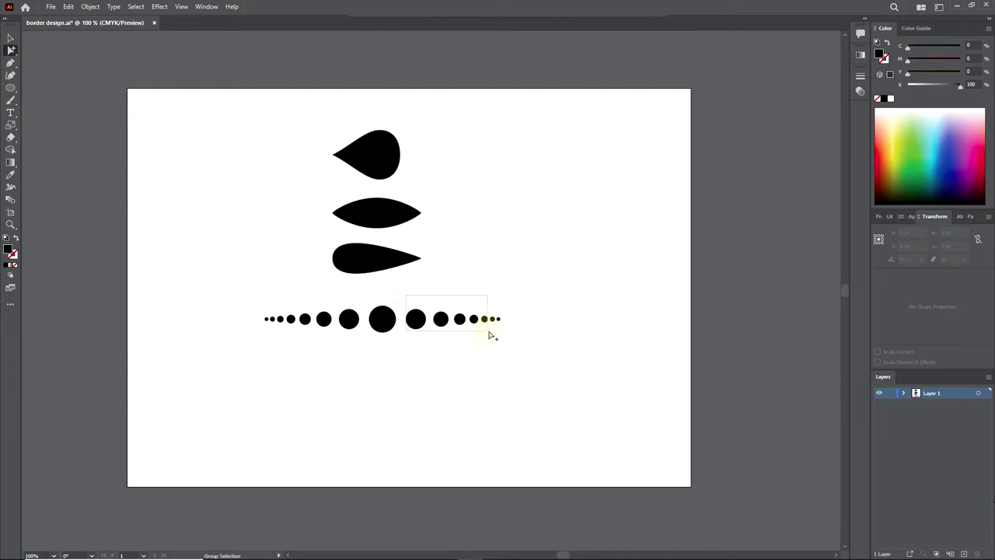
drag(489, 333, 480, 336)
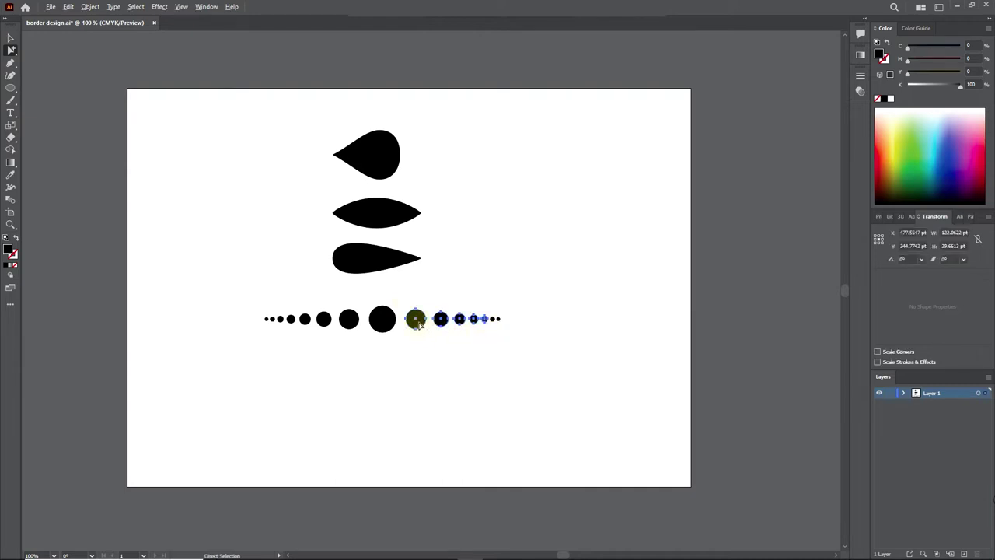
drag(418, 323, 351, 379)
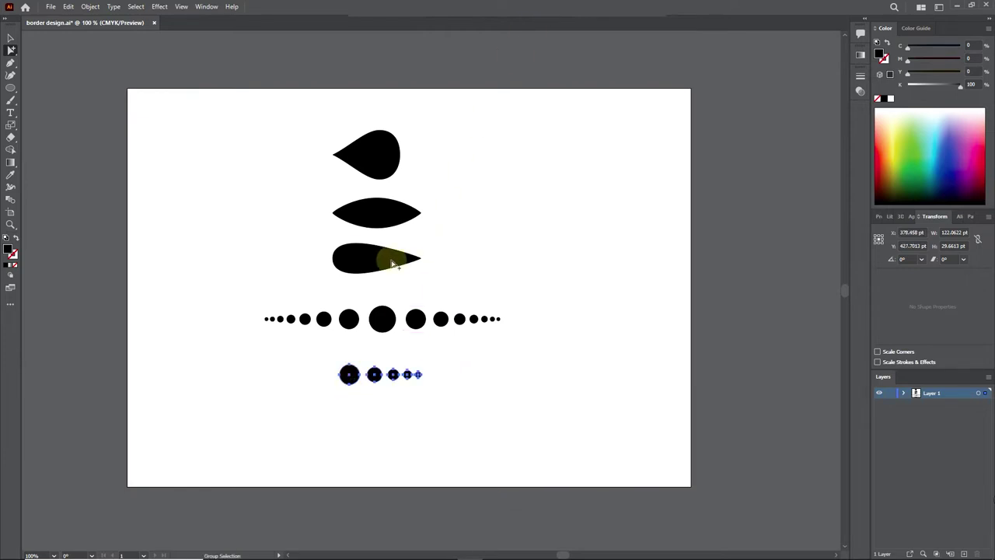
Copy the teardrops and small dots to the right and reflect the copies vertically.
shift+click(382, 215)
shift+click(381, 165)
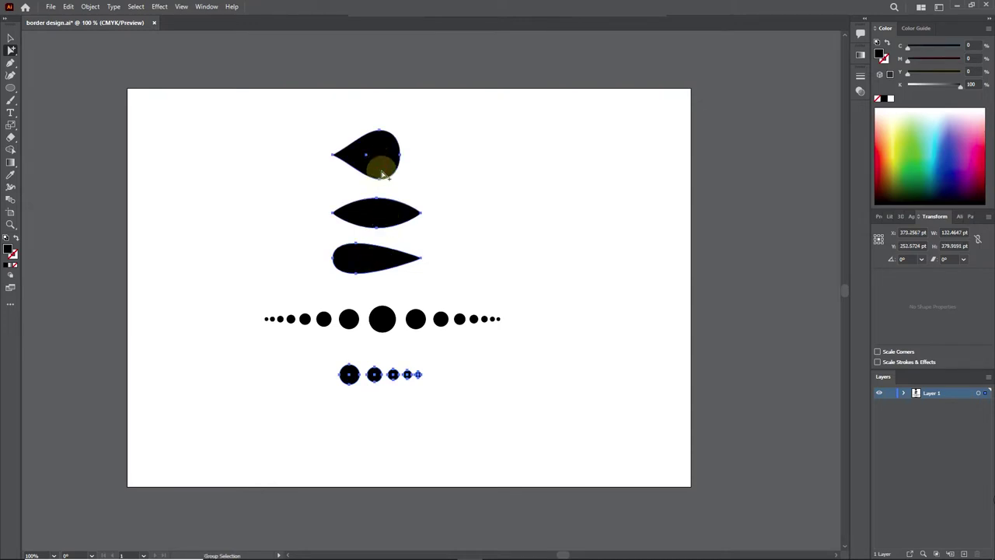
key(alt)
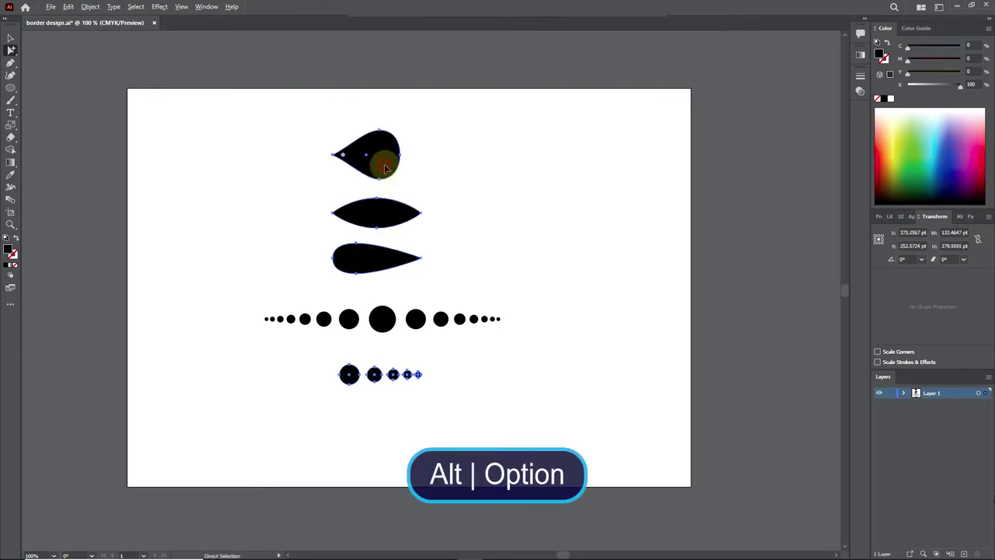
mouse_move(384, 168)
mouse_down()
mouse_move(526, 169)
mouse_move(515, 172)
mouse_up()
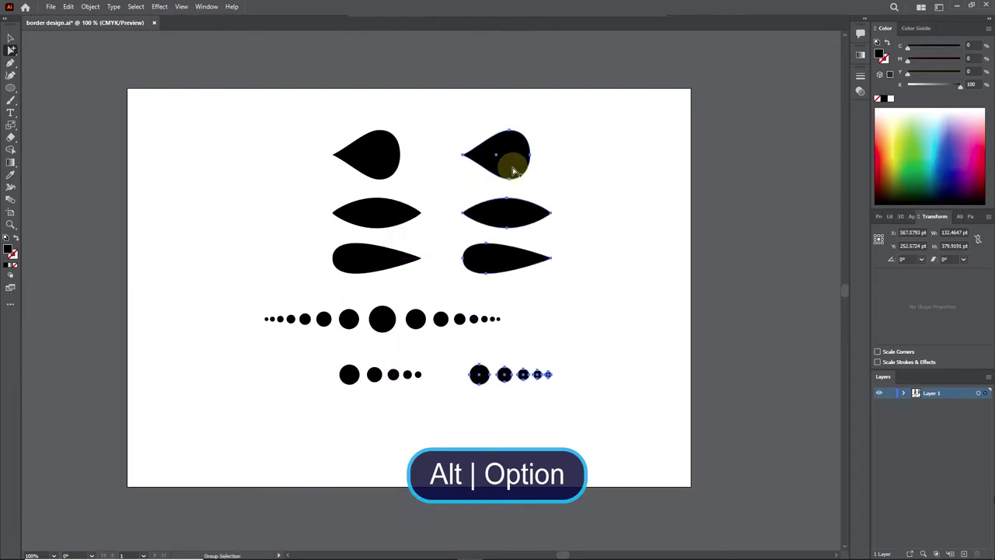
click(88, 7)
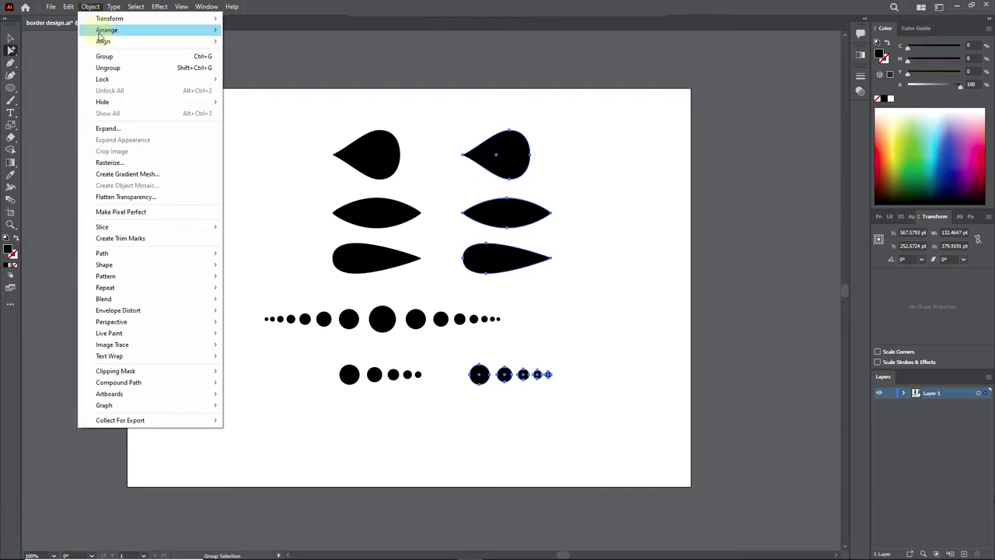
mouse_move(110, 18)
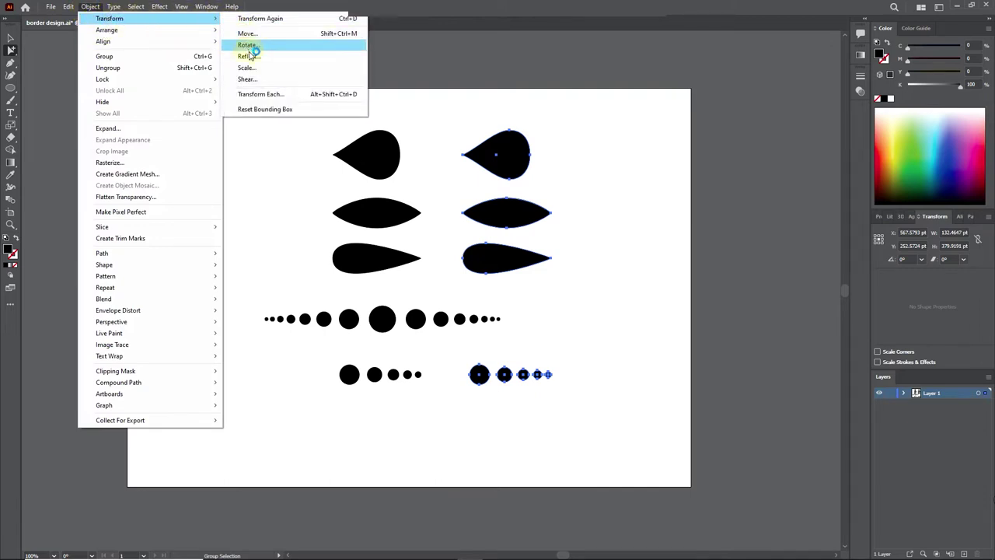
click(247, 56)
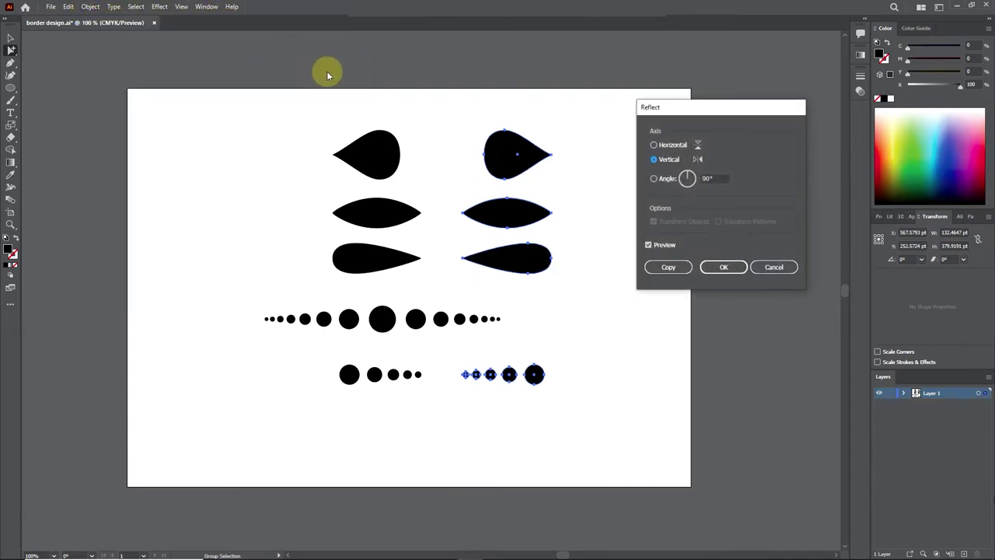
click(678, 269)
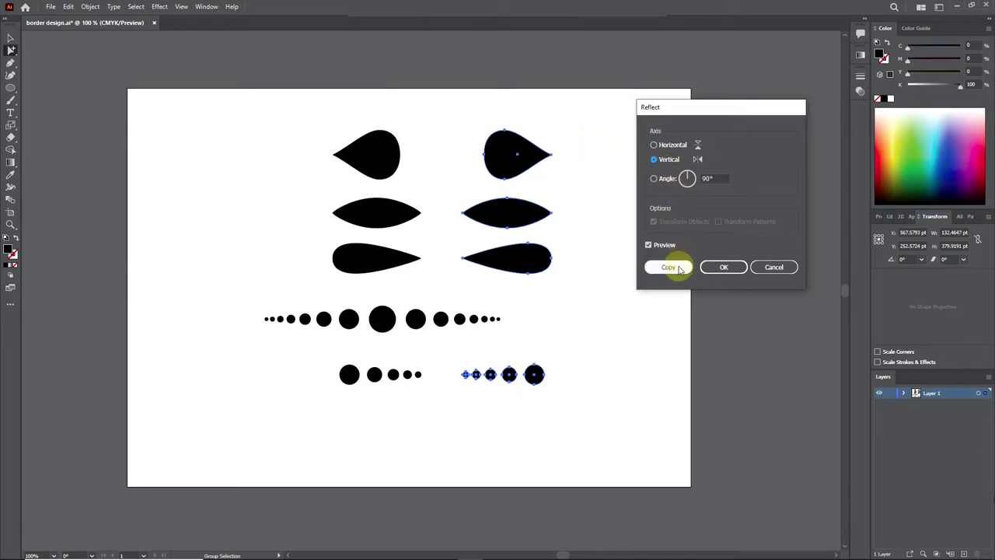
click(706, 268)
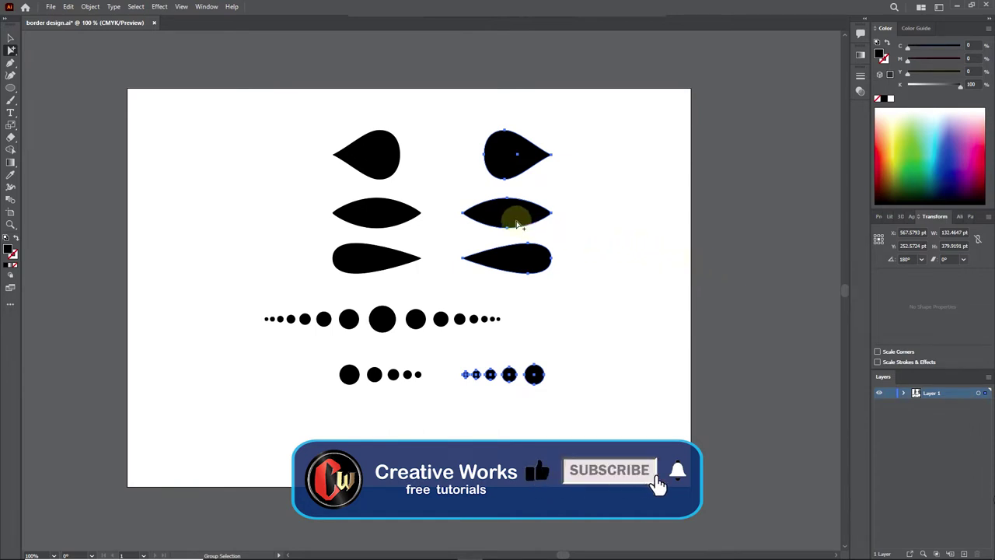
Delete the duplicate middle leaf, then scale all artwork down to about 60 × 53.5 pt.
click(11, 49)
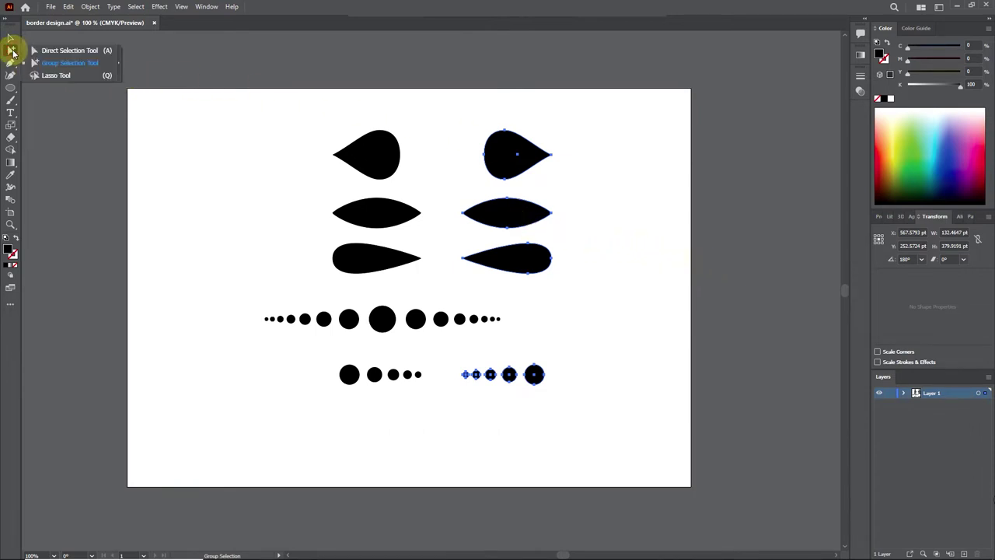
click(42, 51)
click(517, 213)
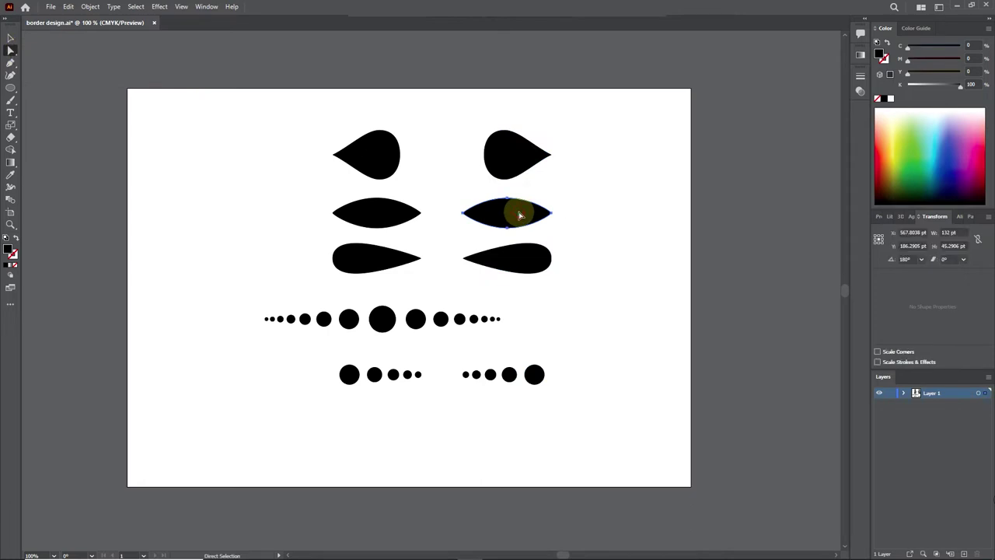
key(Delete)
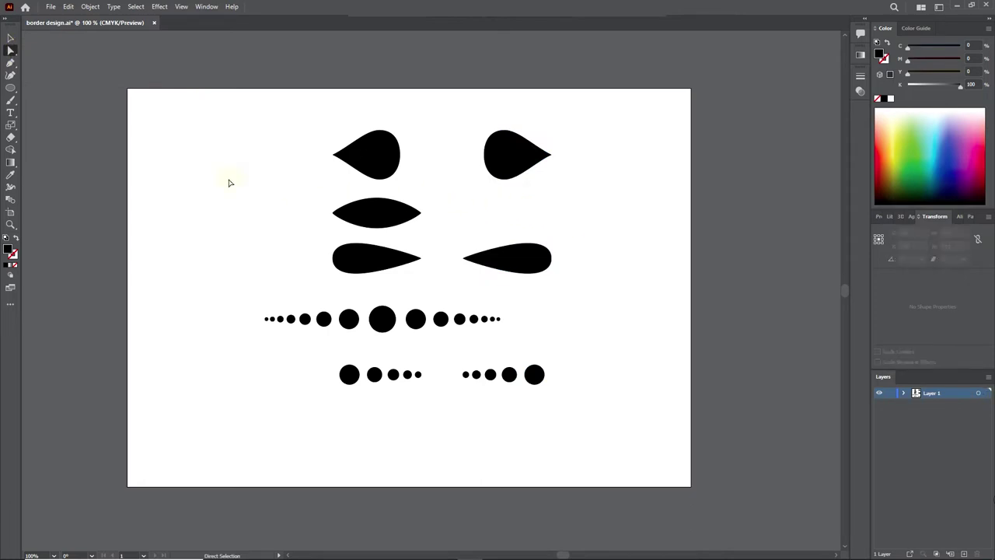
click(11, 37)
drag(238, 116, 622, 417)
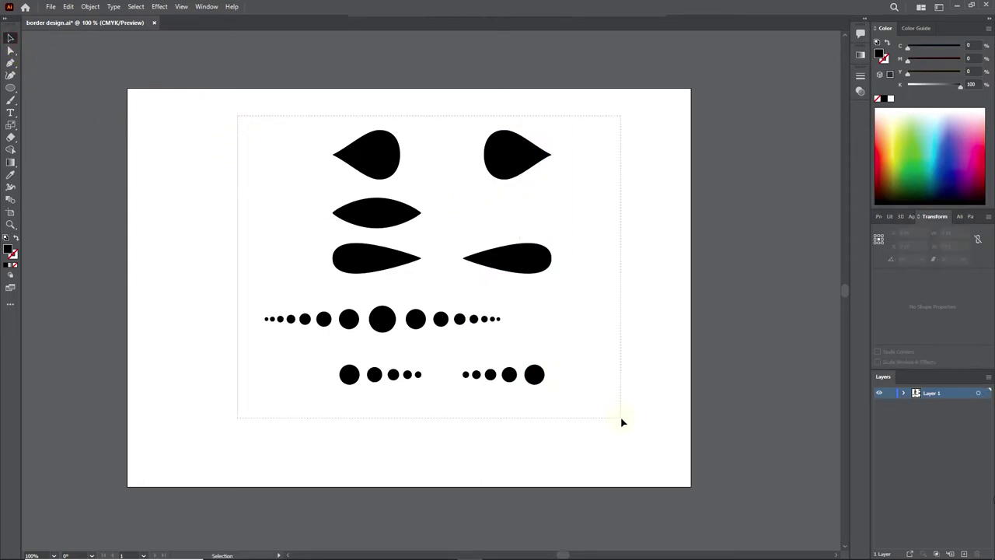
mouse_move(553, 384)
mouse_down()
mouse_move(281, 158)
mouse_move(400, 289)
mouse_up()
Select the top-left teardrop and open the Brushes panel, moved to the upper right.
scroll(398, 294, up, 4)
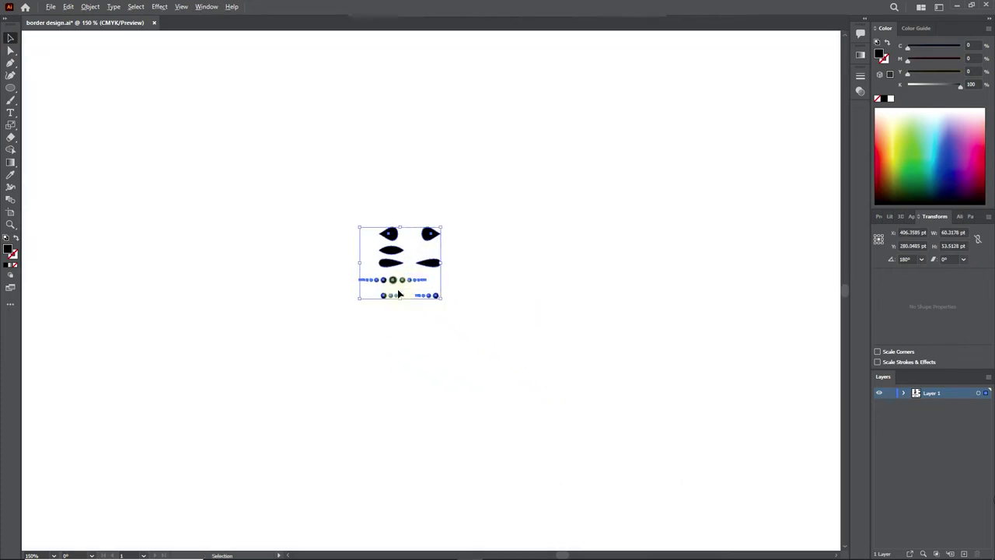
click(426, 376)
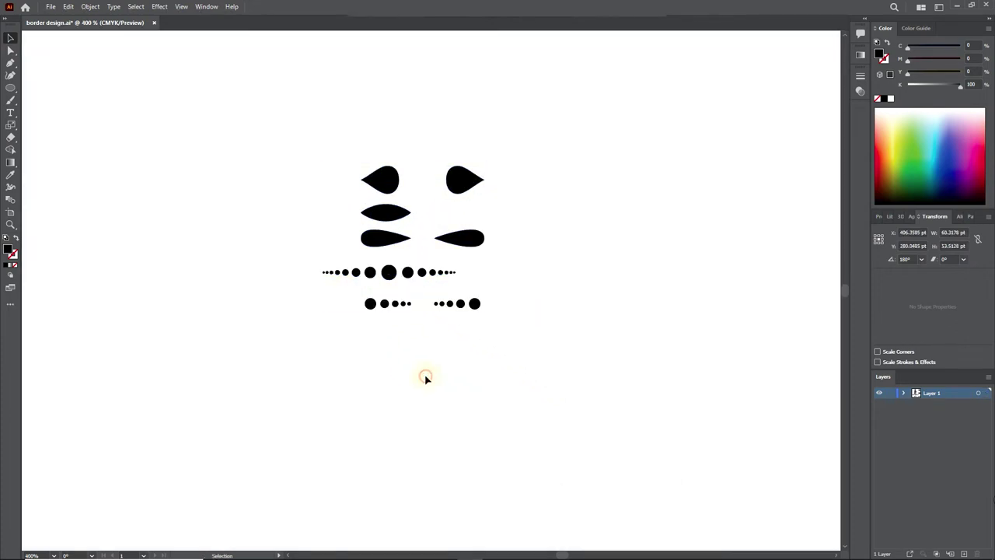
click(384, 190)
click(206, 6)
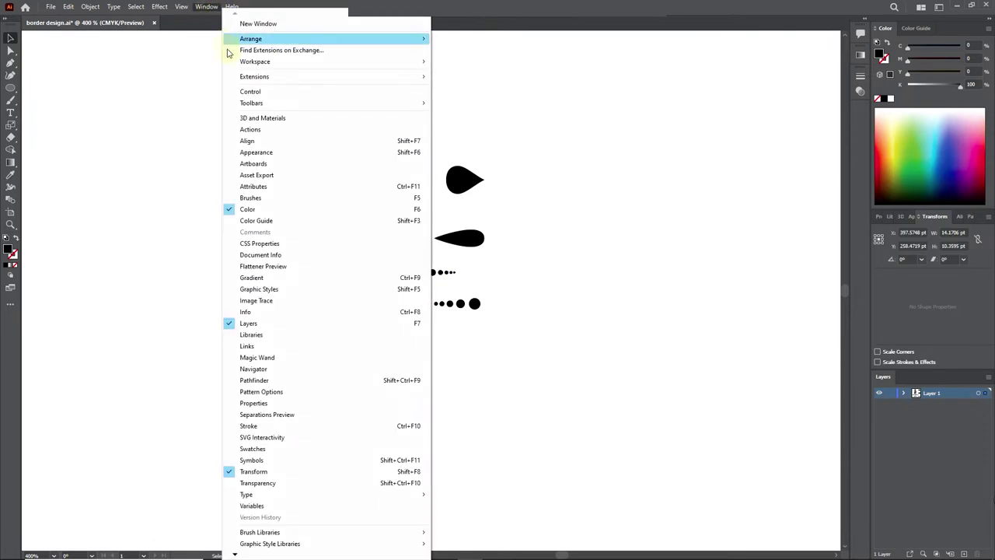
click(256, 197)
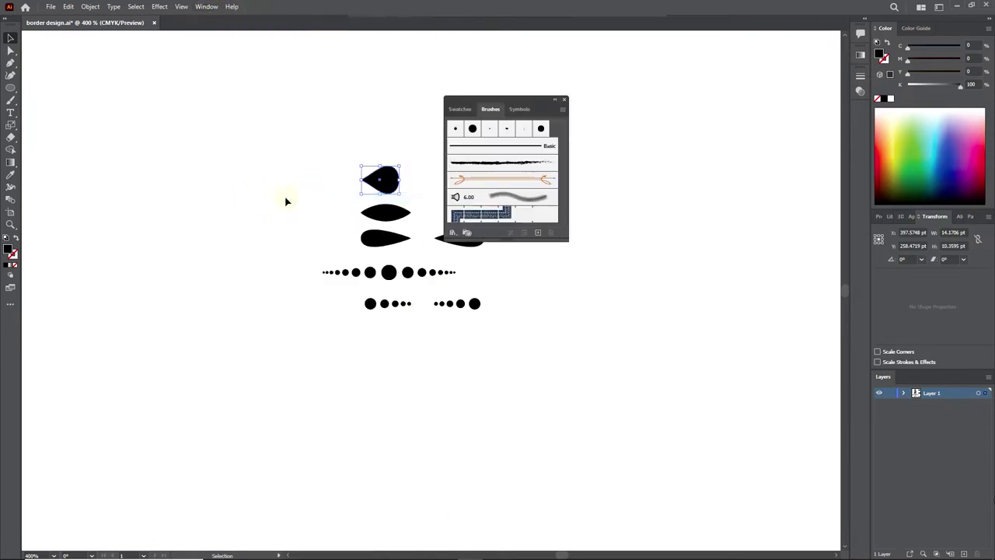
drag(488, 94, 756, 49)
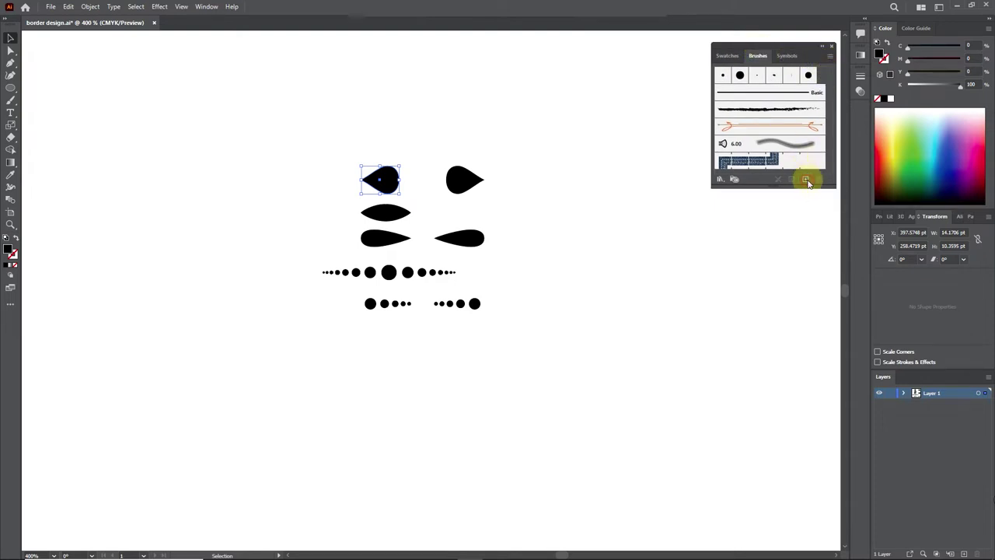
Make the left teardrop a new art brush with Tints colorization.
click(807, 180)
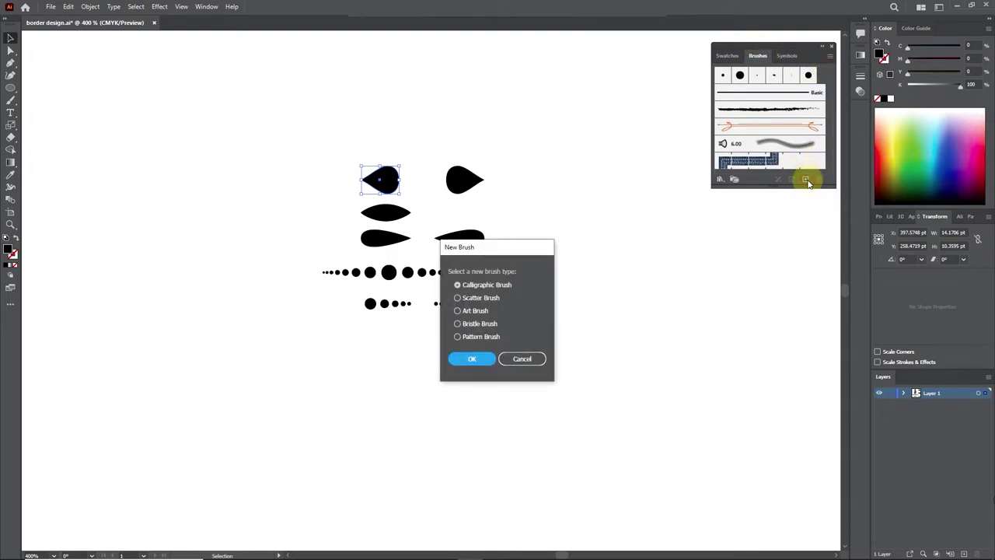
click(467, 311)
click(466, 360)
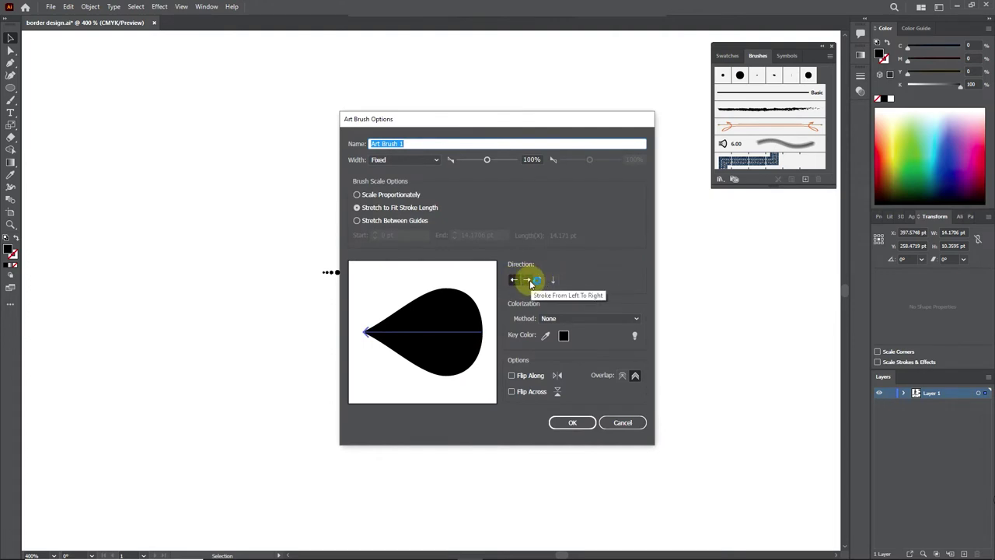
click(561, 319)
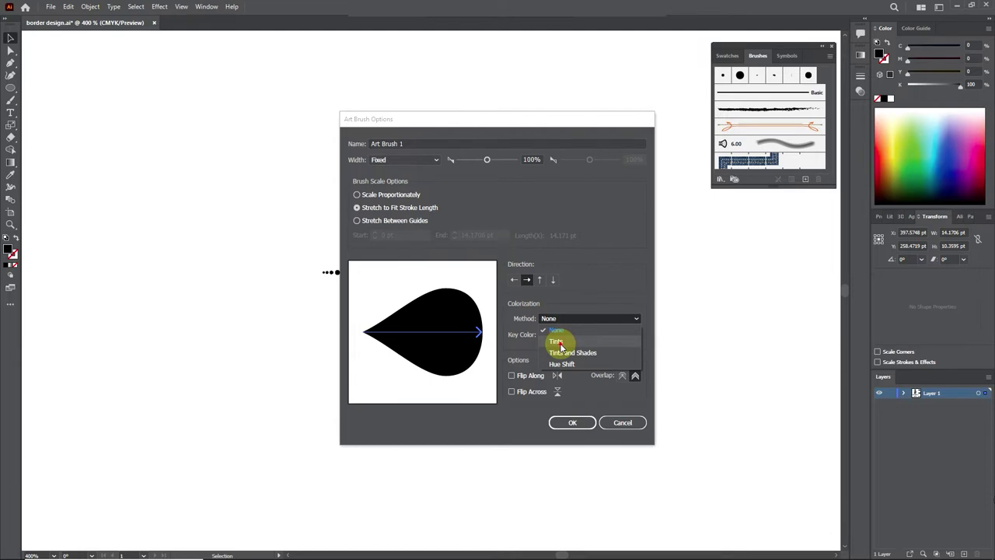
click(560, 344)
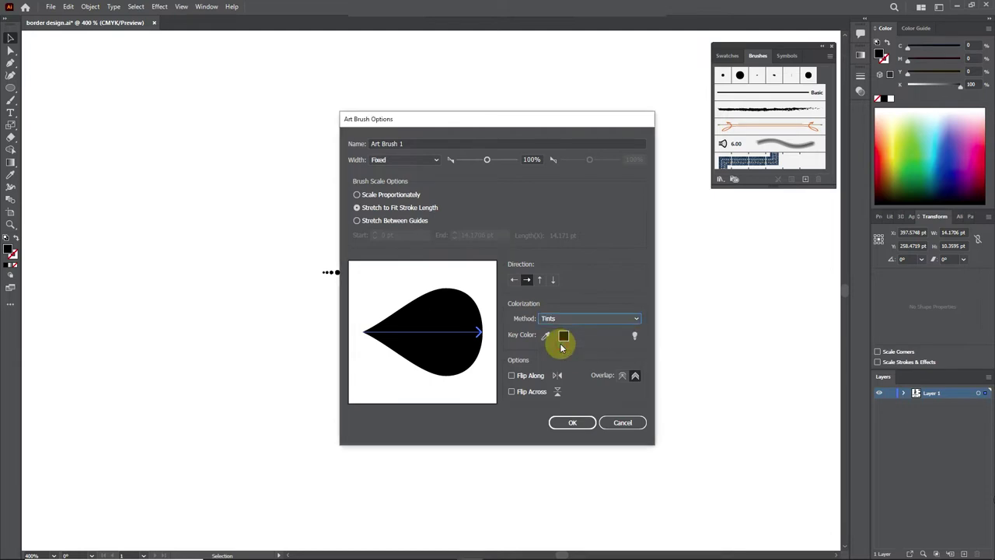
click(555, 424)
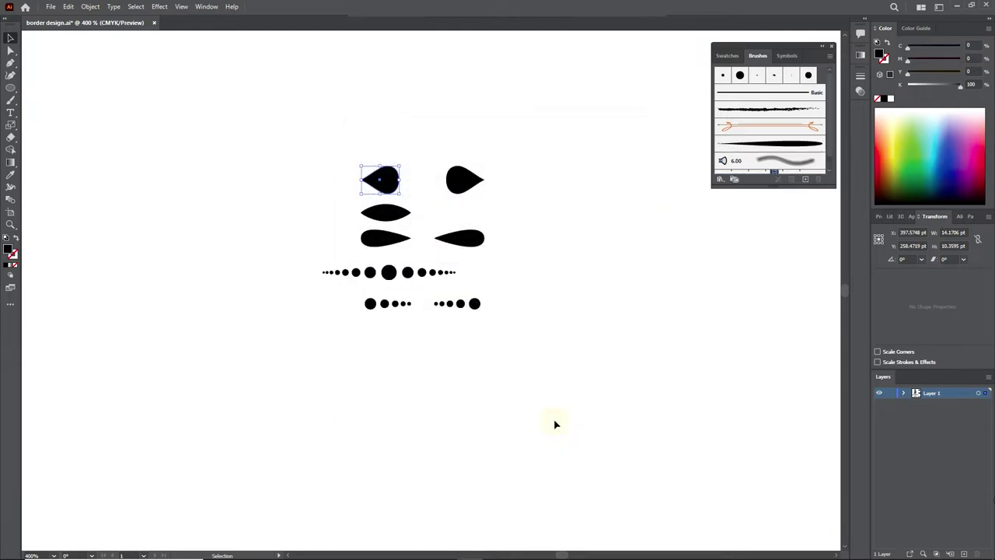
Make the right-hand teardrop a second Tints art brush, Art Brush 2.
click(463, 182)
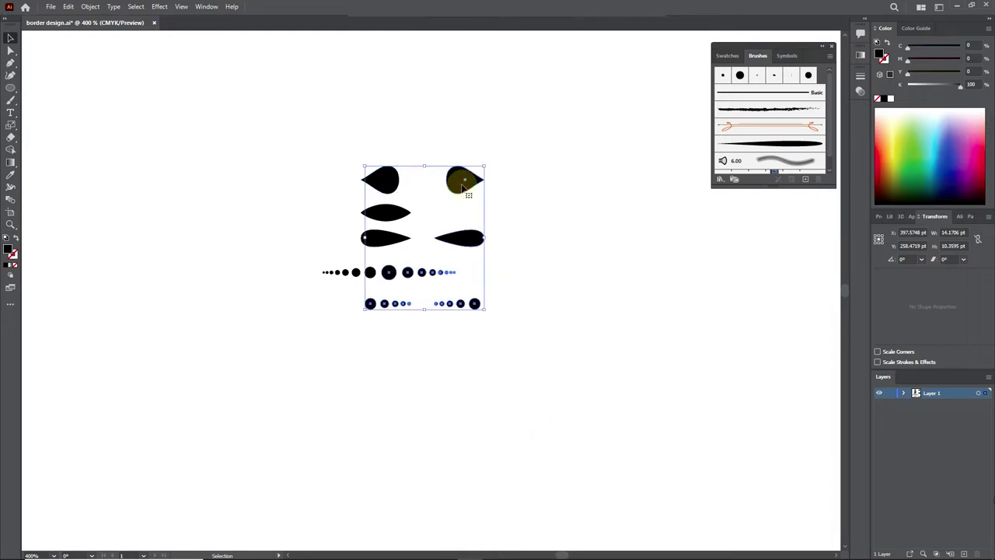
click(66, 98)
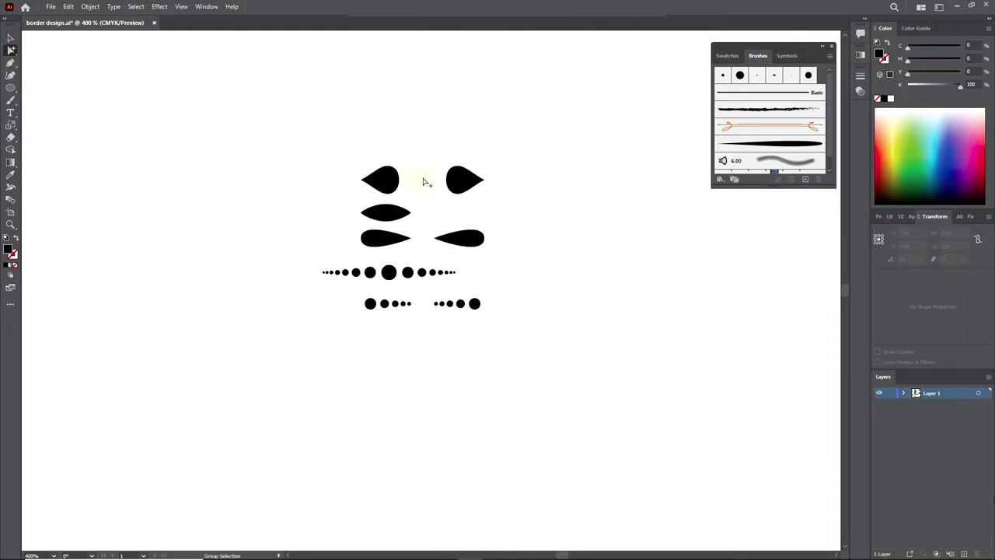
click(805, 179)
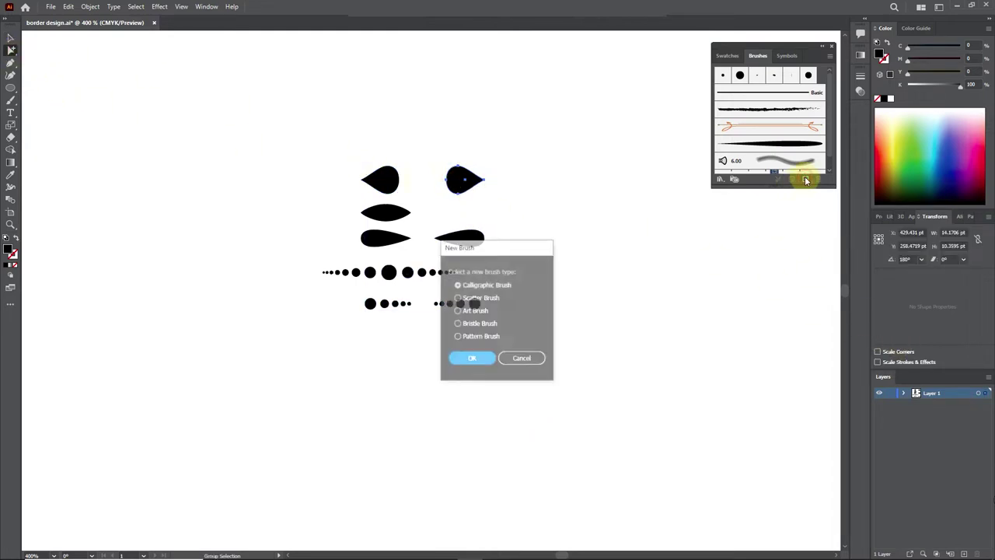
click(469, 313)
click(478, 360)
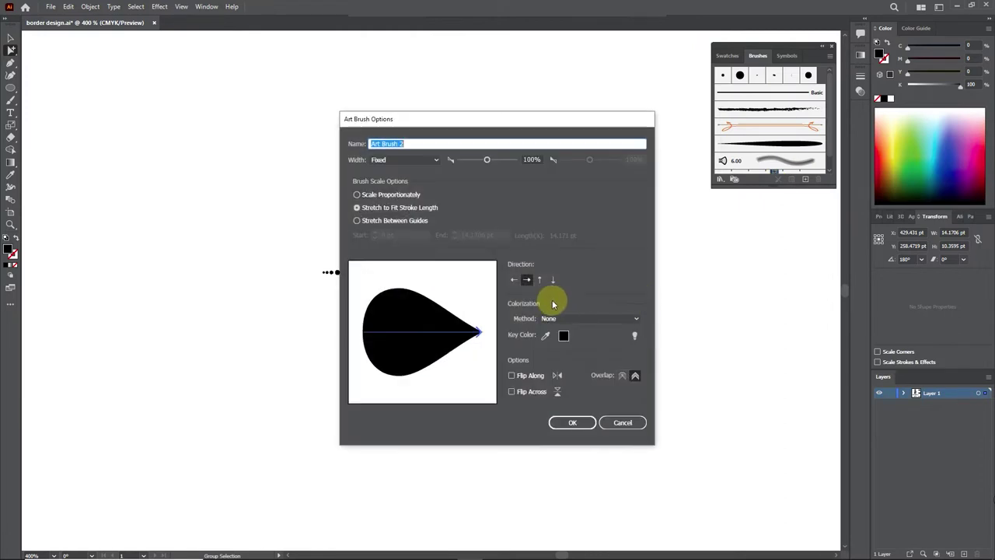
click(567, 318)
click(556, 340)
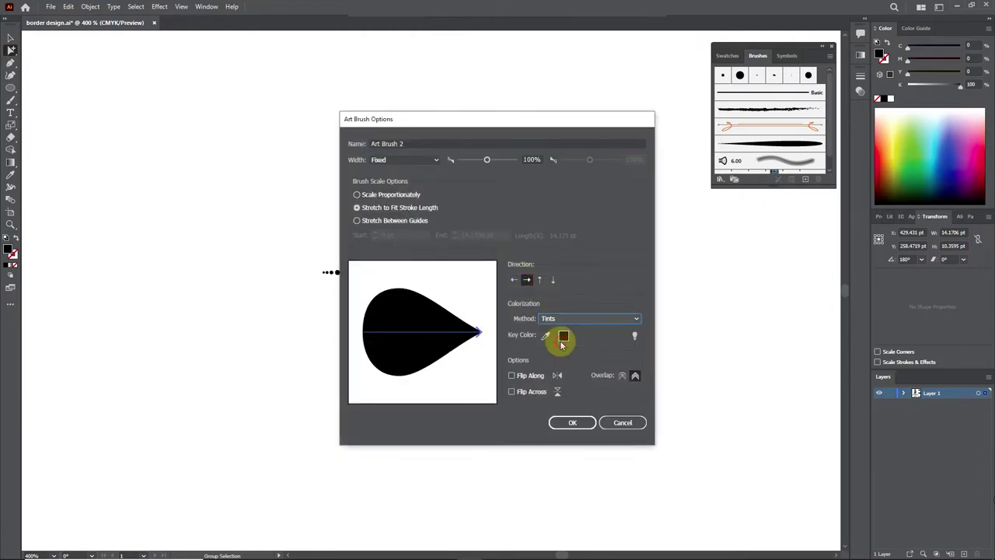
click(573, 424)
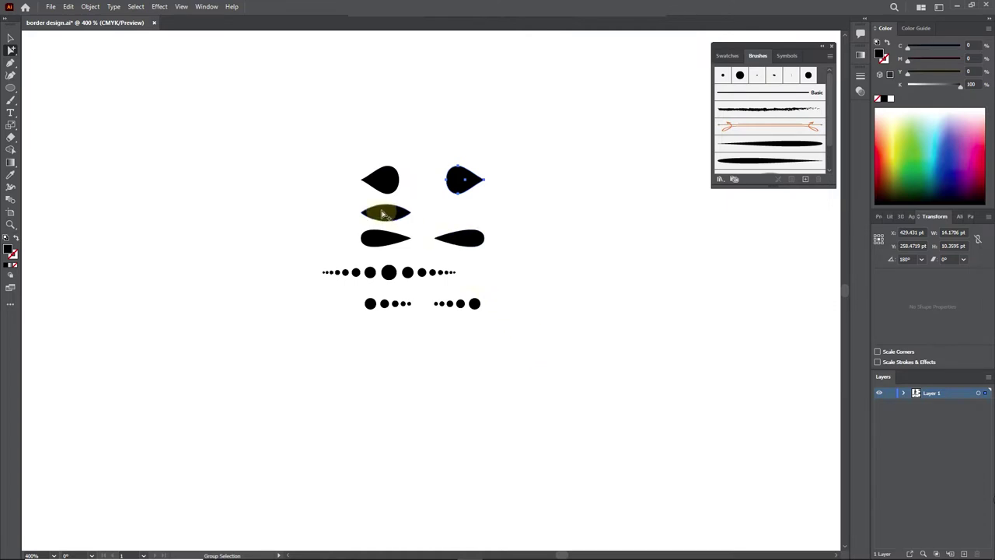
Make the upper leaf a new art brush with Tints colorization.
click(805, 182)
click(457, 310)
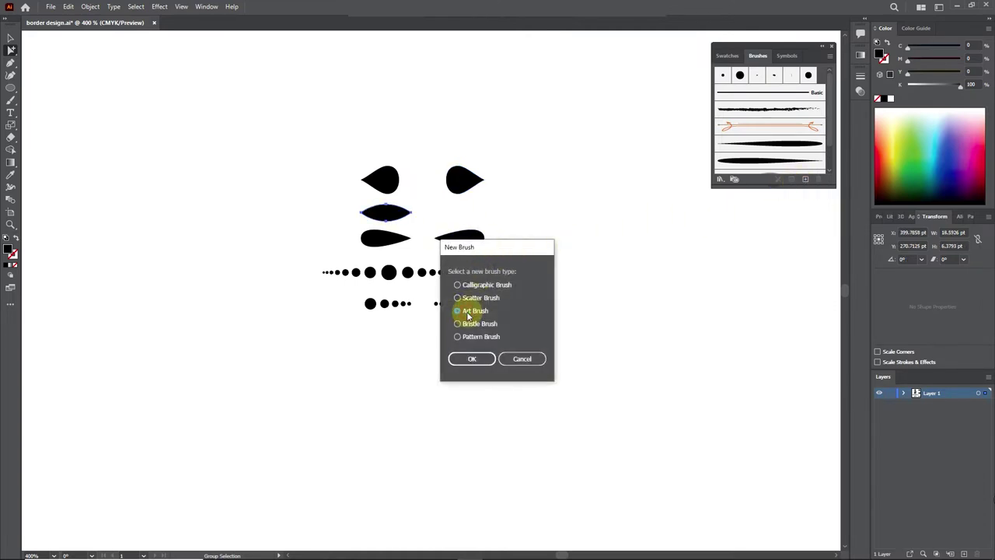
click(472, 360)
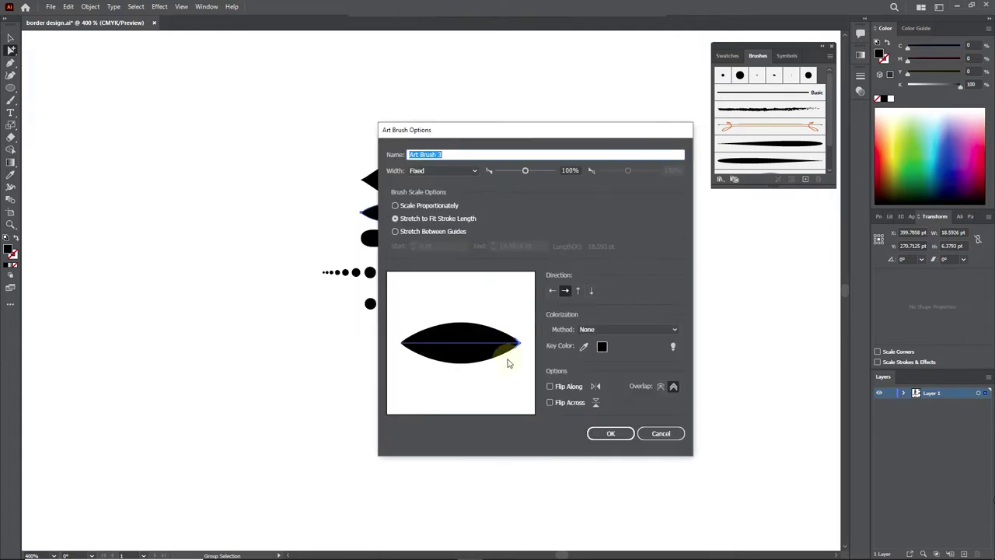
click(597, 330)
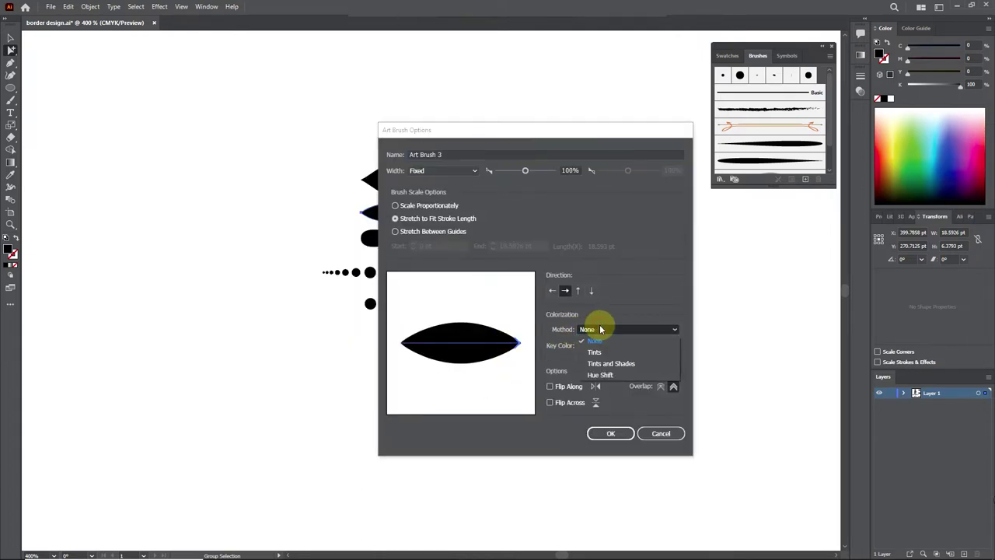
click(611, 433)
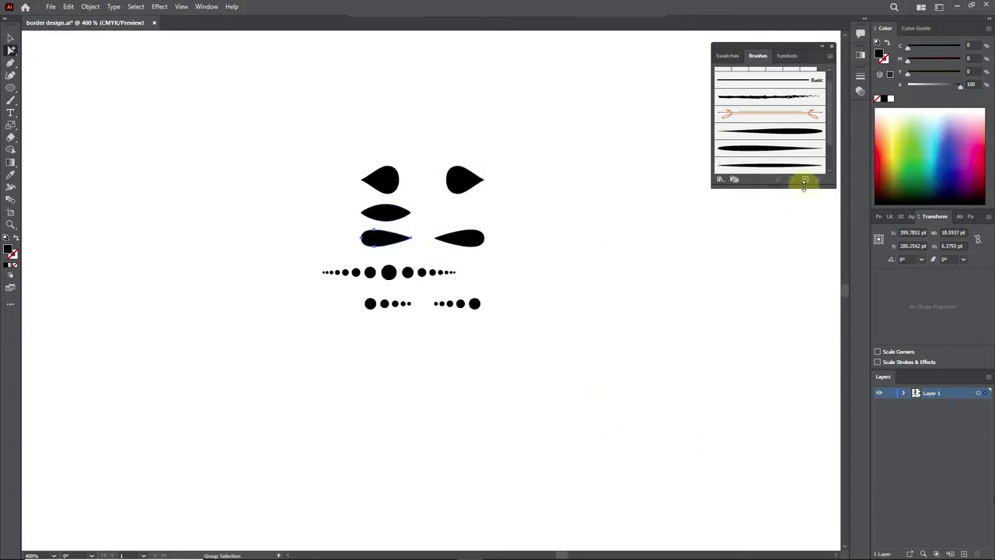
Make the lower-left leaf a Tints art brush.
click(805, 181)
click(457, 310)
click(473, 361)
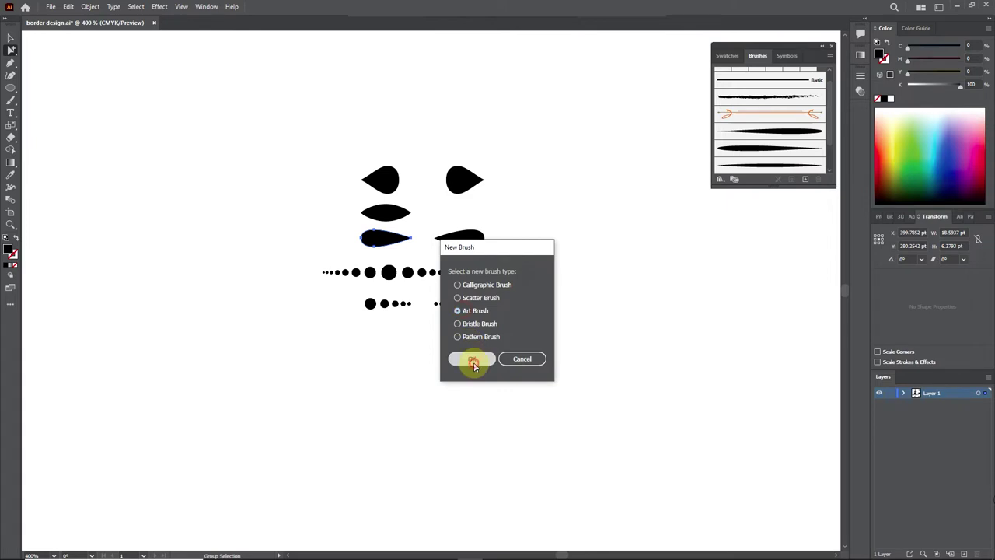
click(596, 330)
click(596, 347)
click(605, 434)
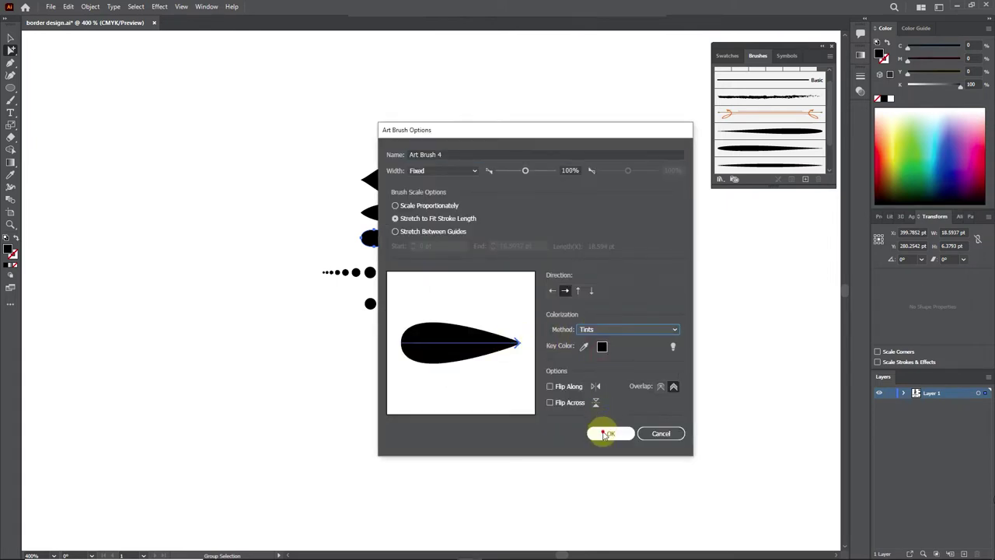
Make the lower-right leaf a Tints art brush and select the long dot row.
click(799, 182)
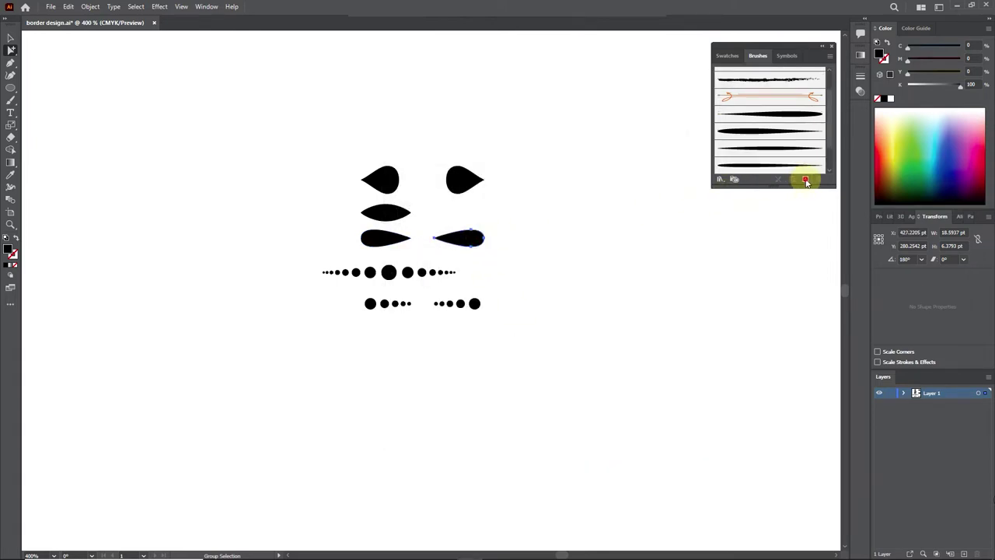
click(457, 313)
click(472, 358)
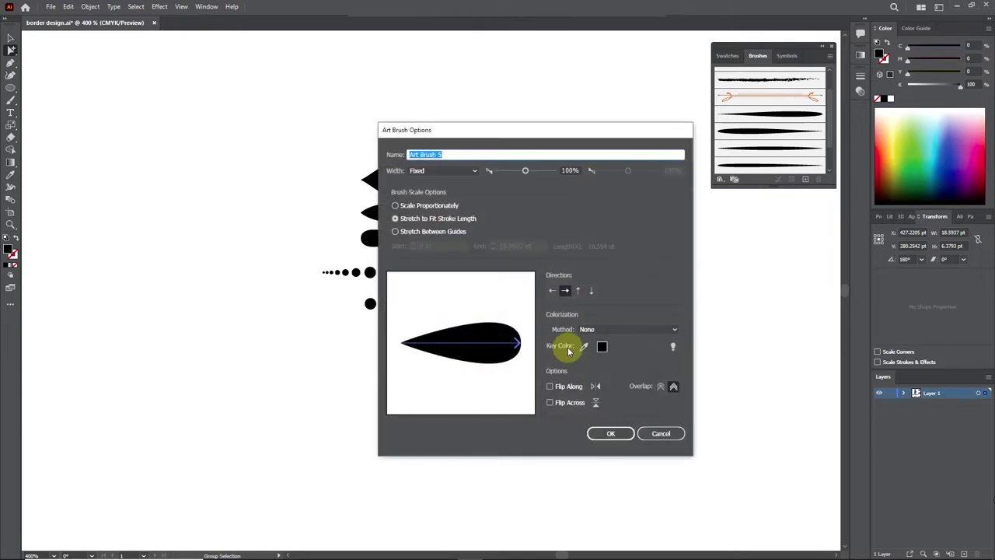
click(595, 329)
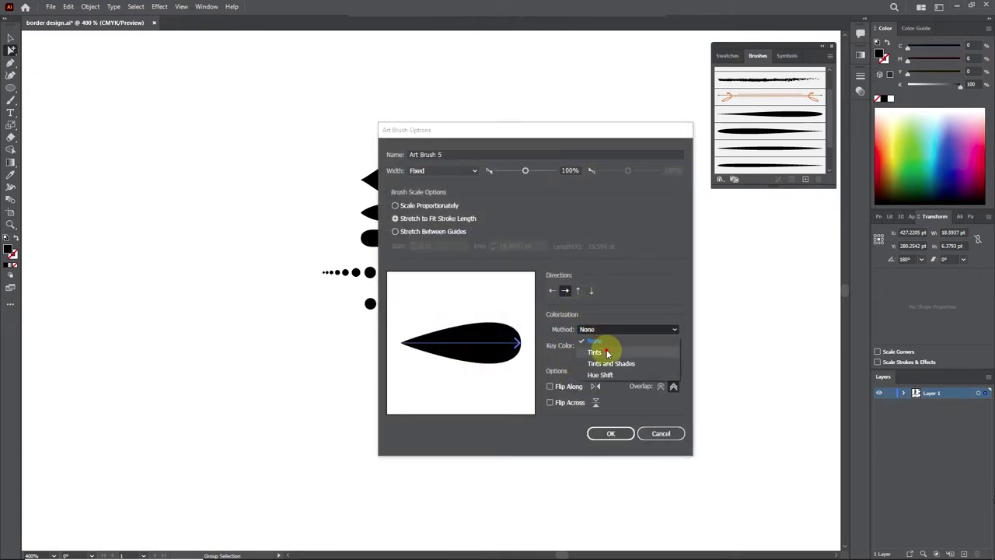
click(608, 352)
click(611, 433)
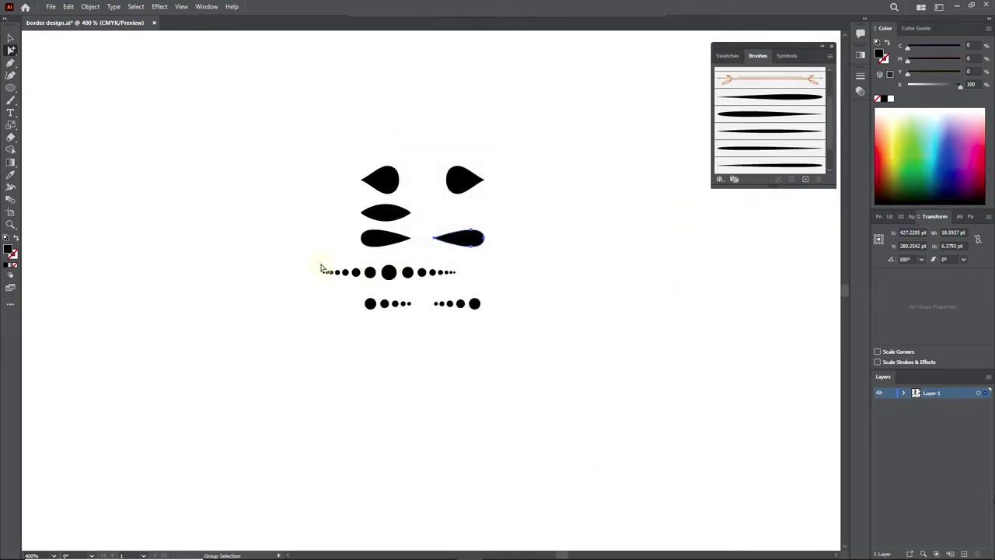
click(456, 273)
Turn the long row of dots into a new art brush with a chosen colorization.
click(806, 179)
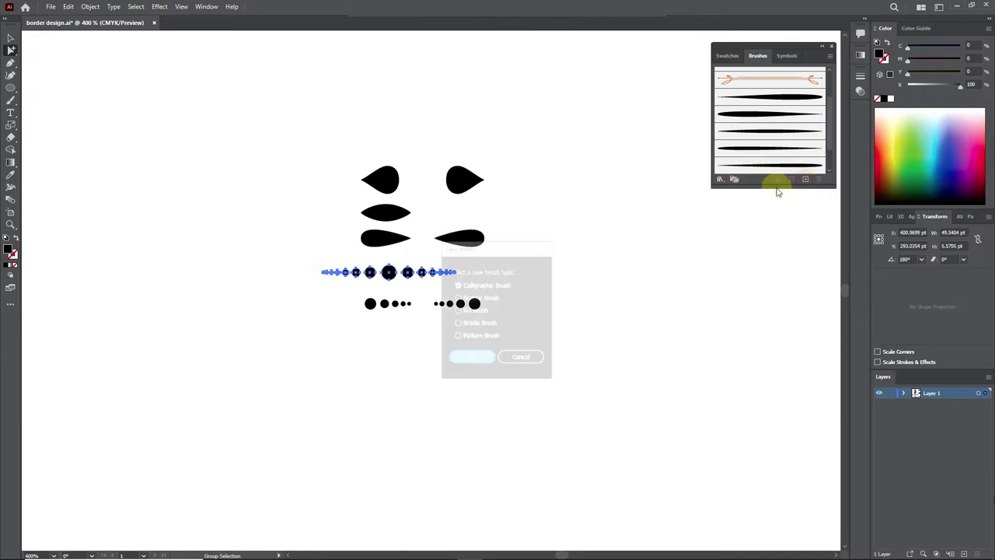
click(491, 311)
click(472, 359)
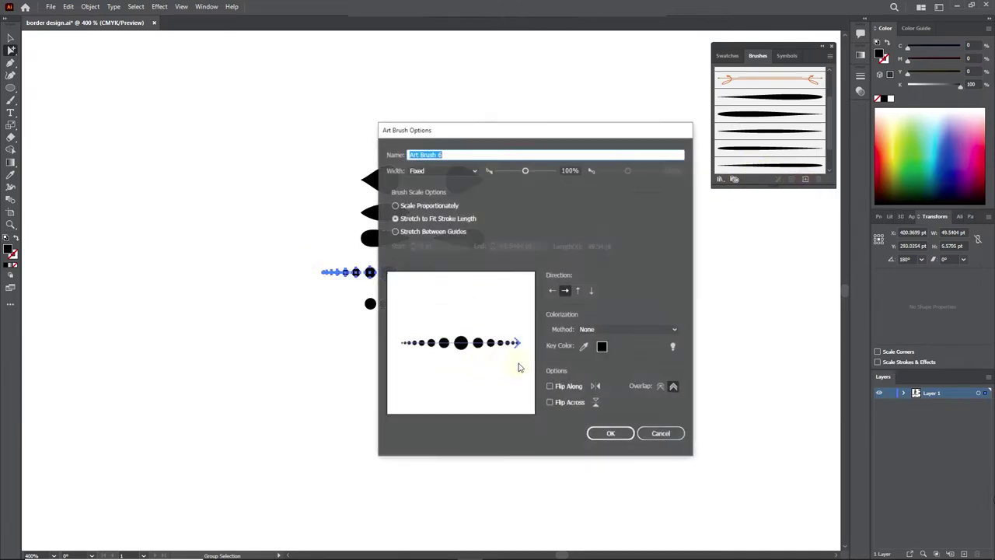
click(622, 331)
click(613, 363)
click(611, 433)
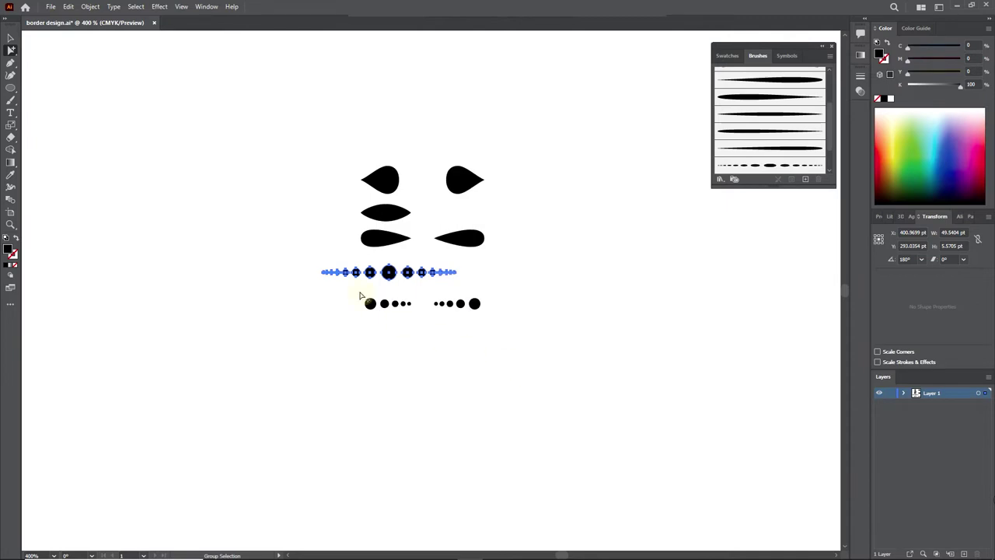
Make the left short dot row a Tints art brush.
click(805, 179)
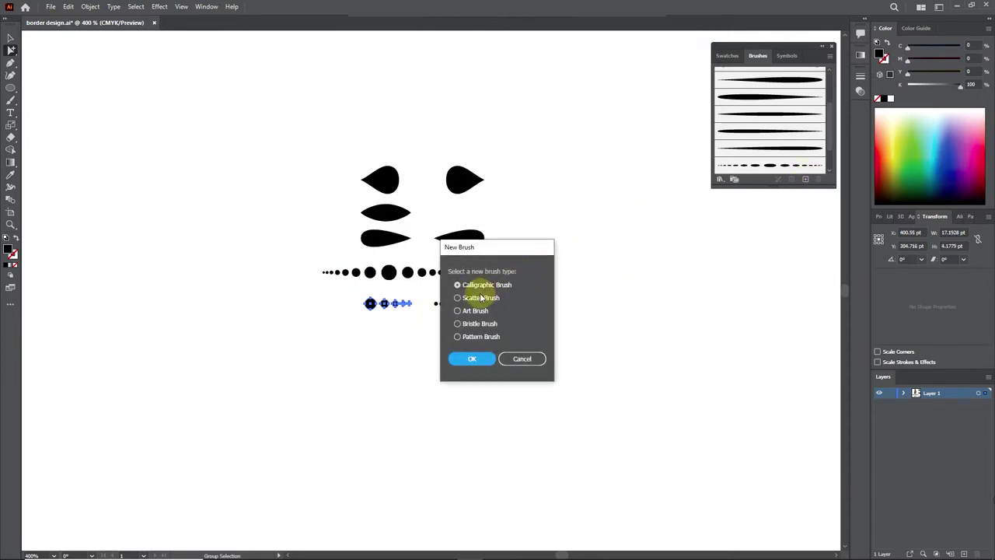
click(466, 313)
click(472, 355)
click(618, 329)
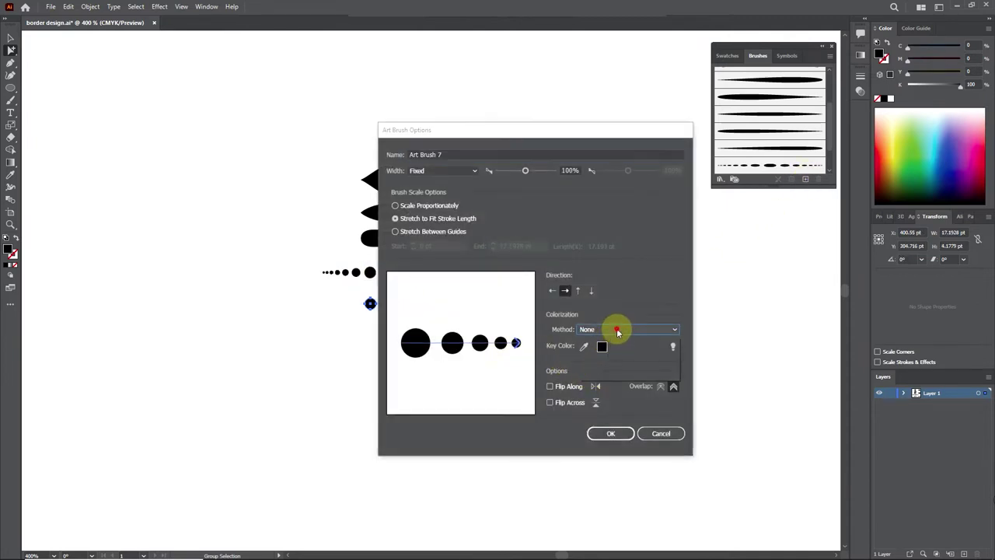
click(609, 346)
click(609, 434)
Make the right short dot row a Tints art brush, Art Brush 8.
click(437, 303)
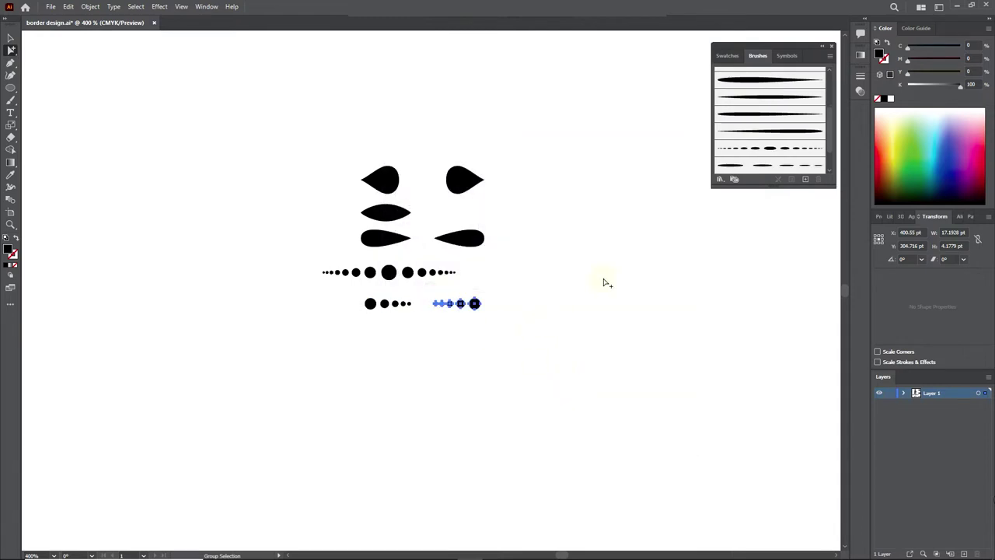
click(806, 179)
click(467, 312)
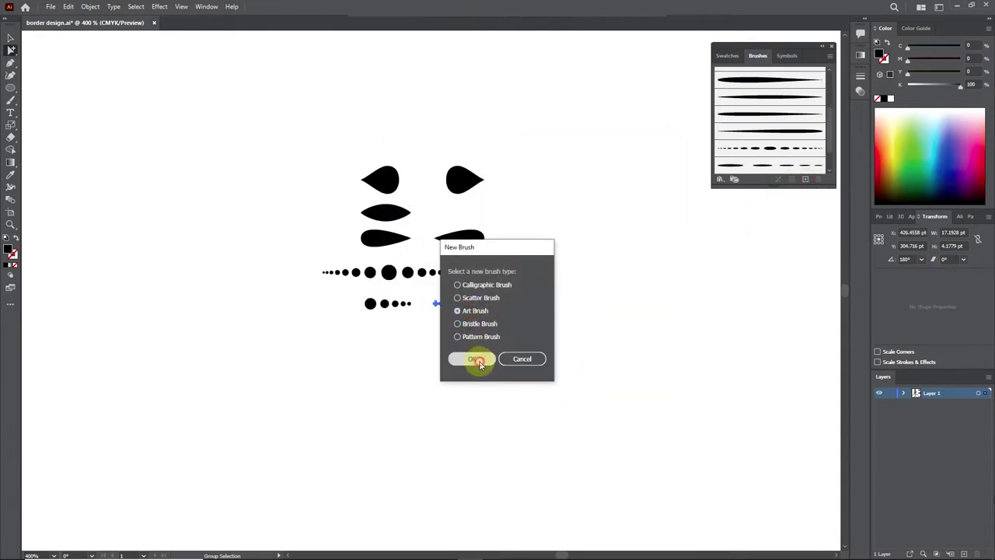
click(469, 358)
click(622, 329)
click(611, 350)
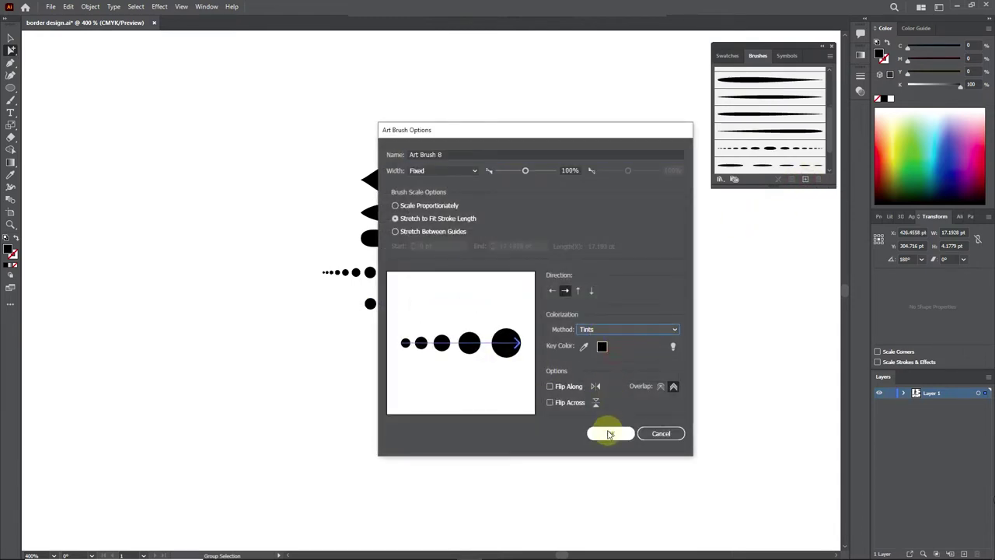
click(610, 433)
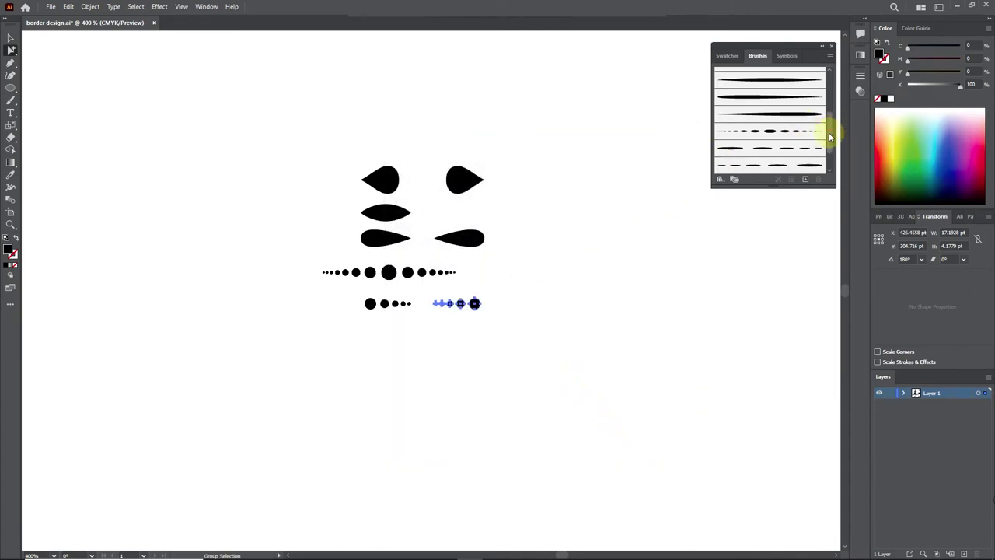
Enlarge the Brushes list and marquee-select all the teardrop, leaf and dot shapes.
drag(829, 136, 829, 101)
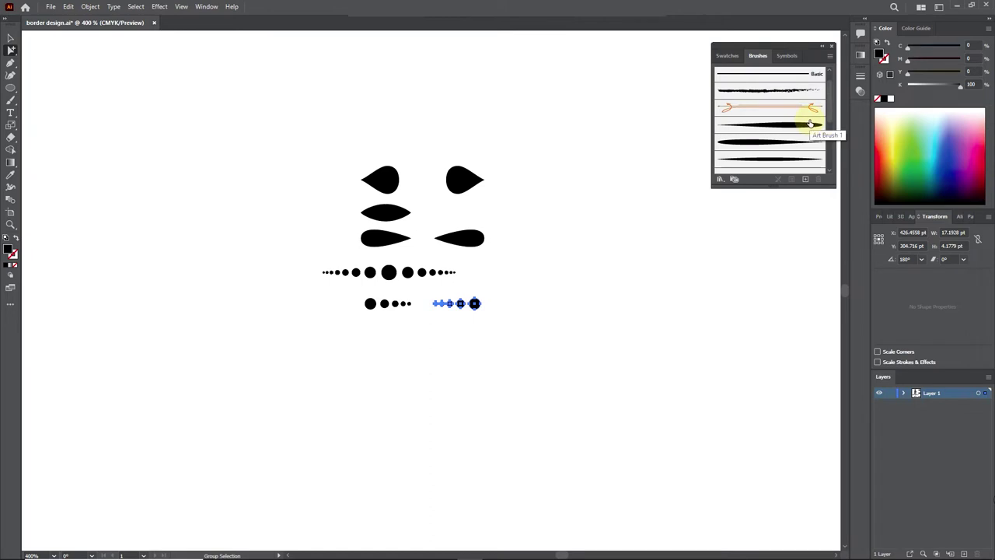
drag(826, 100, 827, 144)
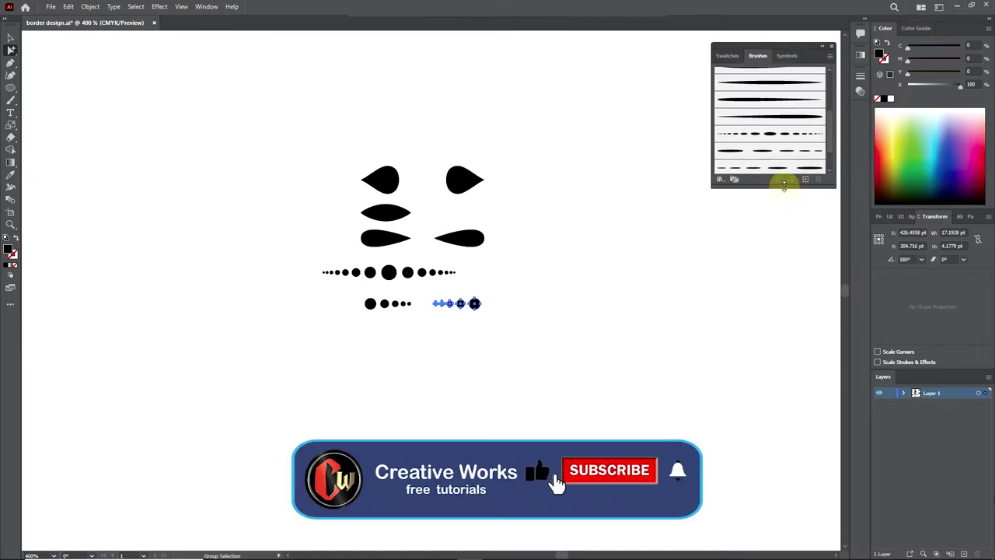
drag(784, 187, 790, 257)
mouse_move(829, 138)
mouse_down()
mouse_move(832, 87)
mouse_move(827, 140)
mouse_up()
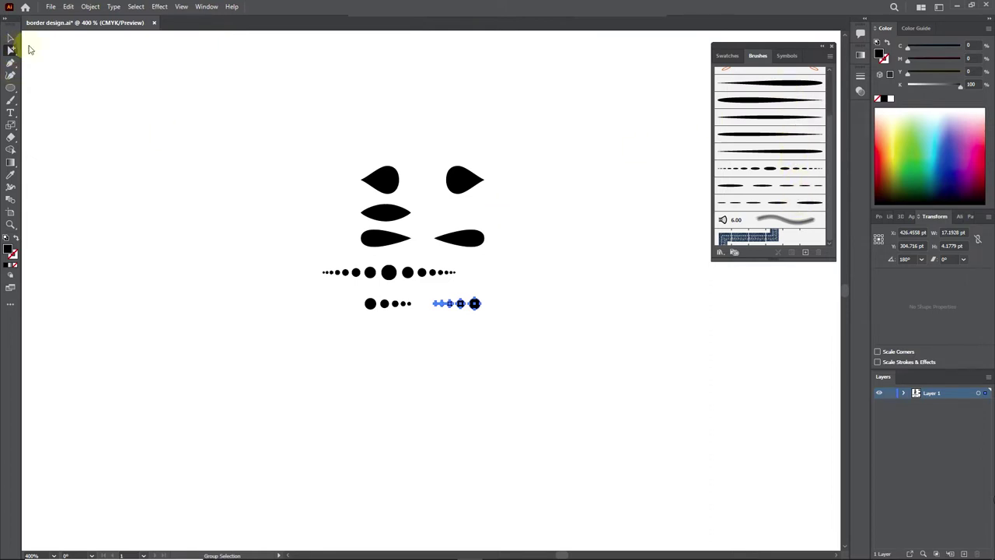
drag(283, 122, 526, 346)
Move the motifs to the top-left and paint three tapered swooshes with the first three brushes.
drag(72, 74, 113, 74)
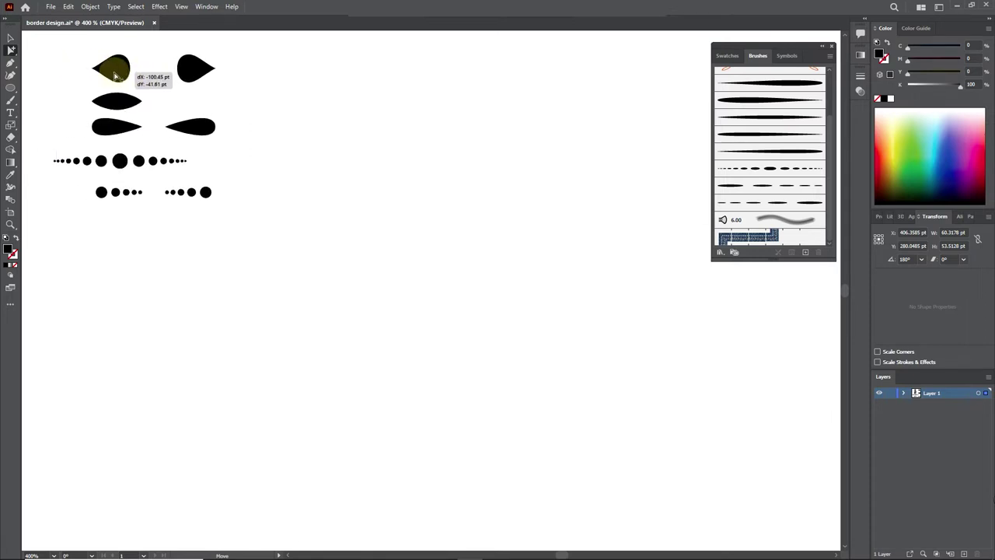
click(11, 100)
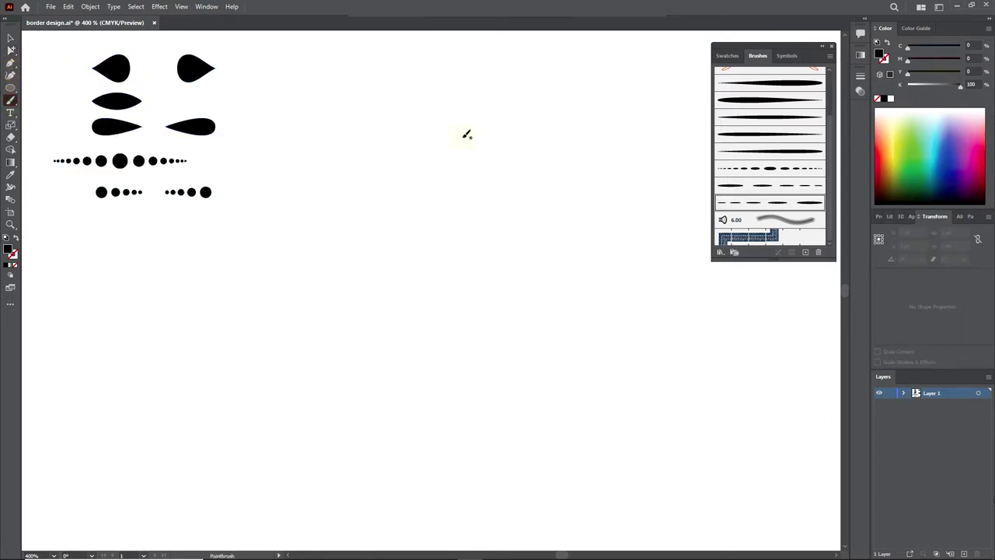
click(755, 83)
drag(316, 249, 561, 208)
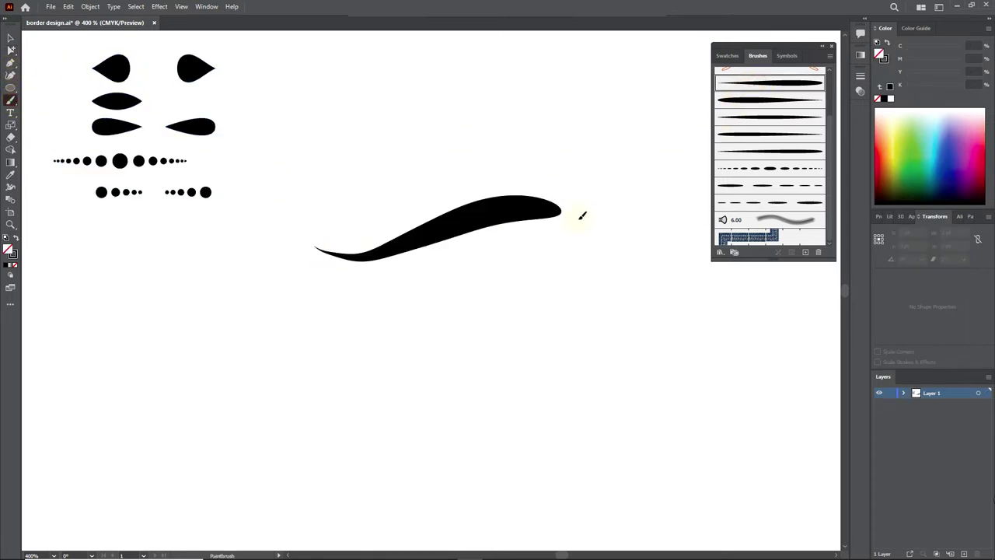
click(766, 100)
drag(246, 359, 574, 322)
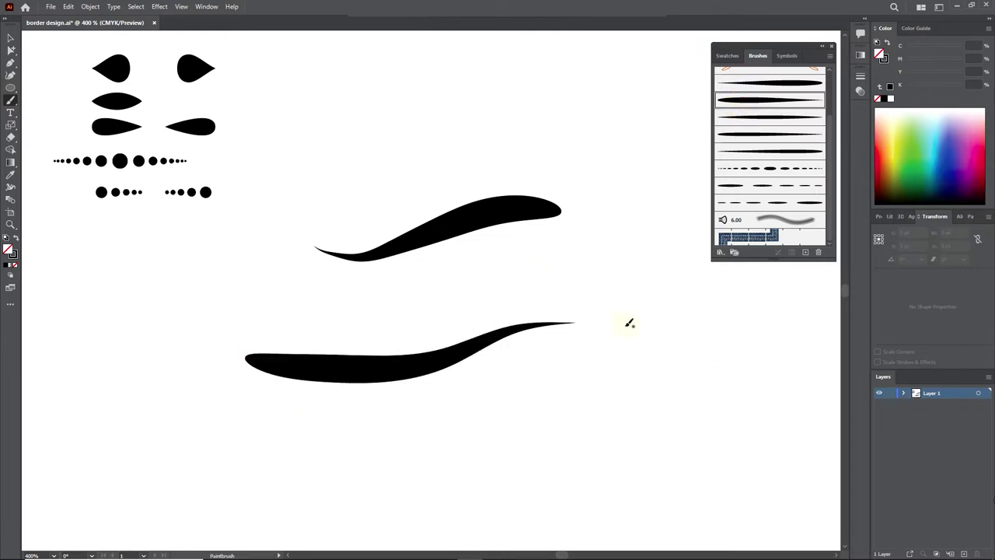
click(766, 116)
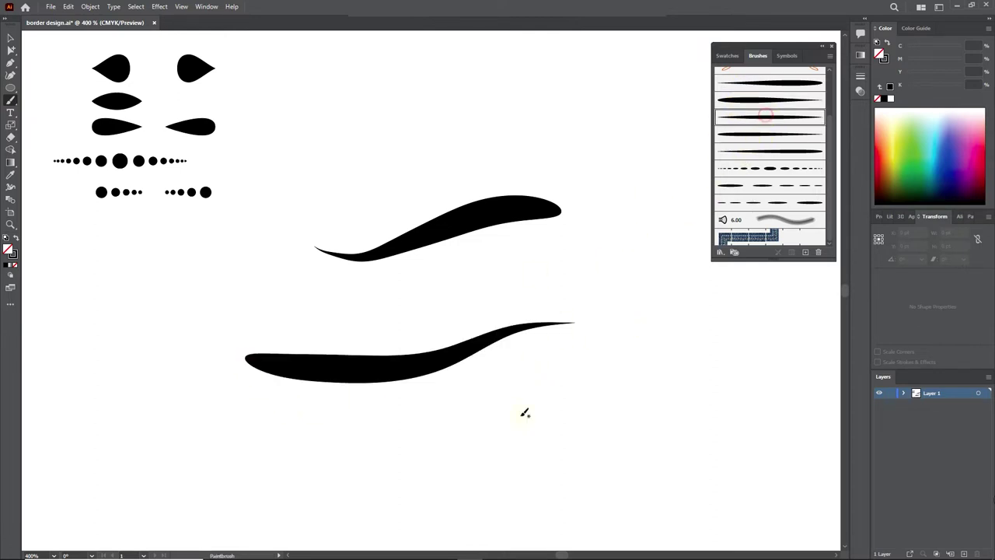
drag(347, 409, 544, 371)
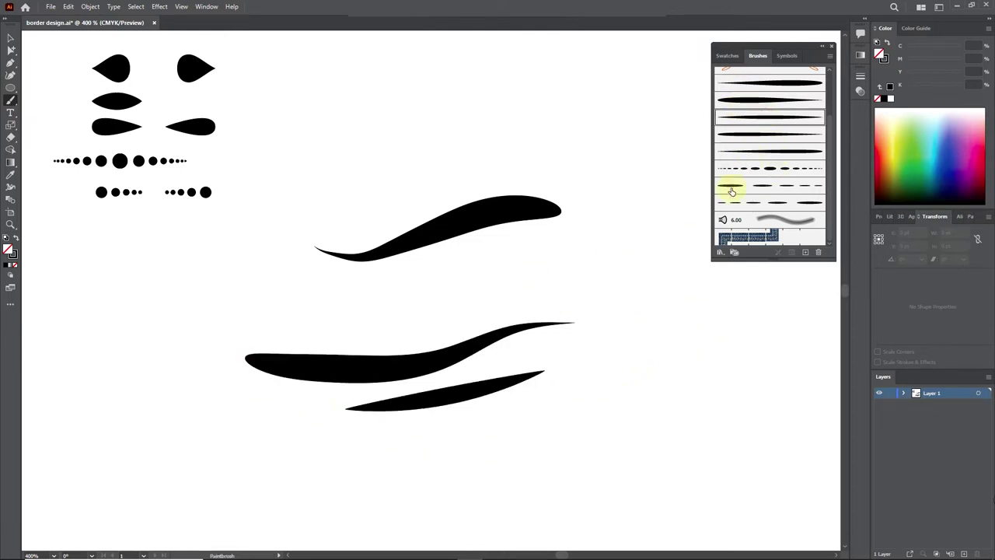
Redraw the thin stroke longer, add two more swooshes and a curving dotted stroke at top.
key(ctrl+z)
drag(377, 421, 708, 355)
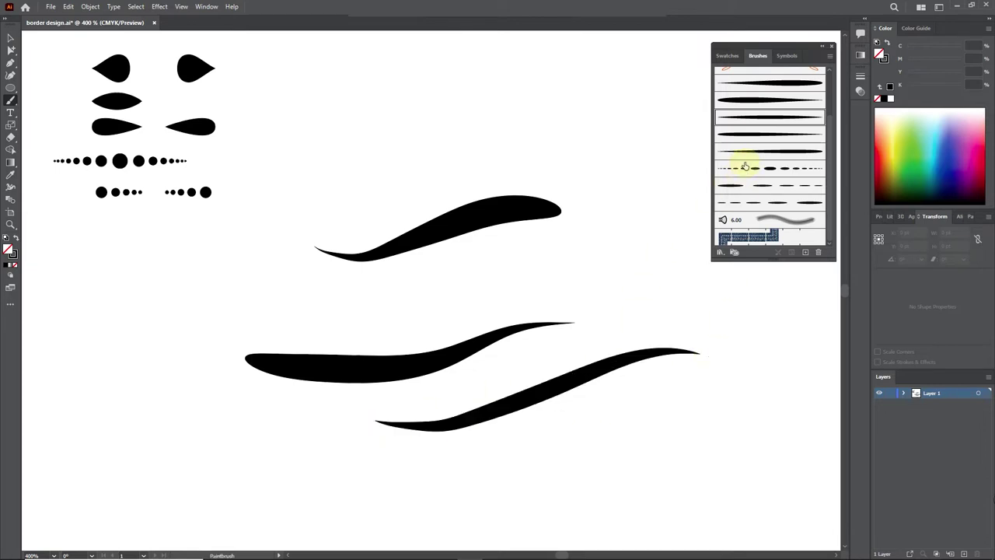
click(757, 136)
drag(374, 485, 768, 433)
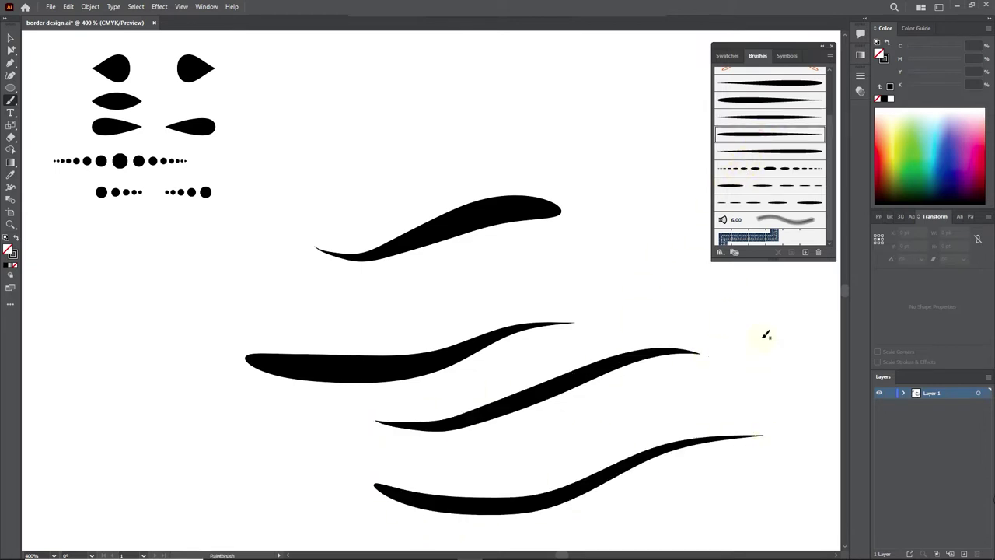
click(766, 152)
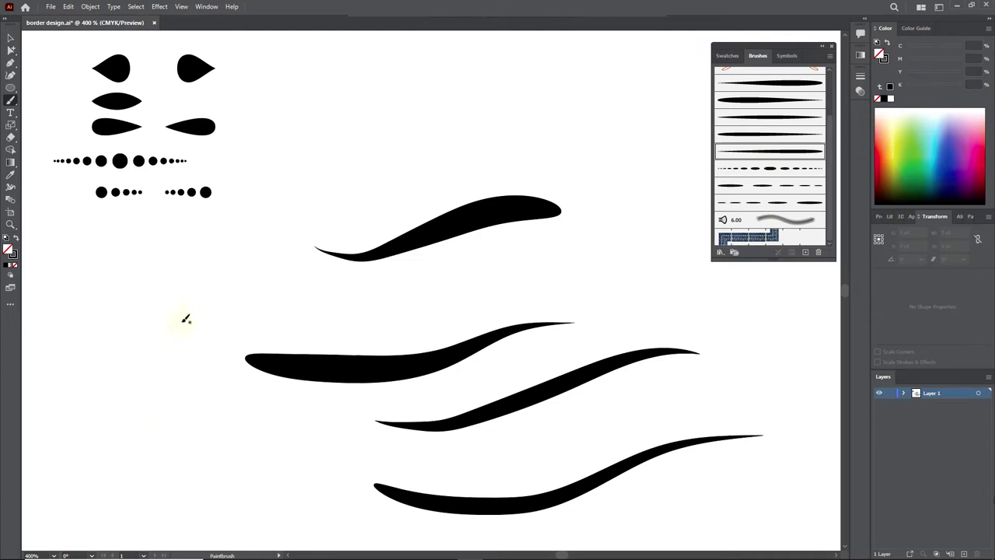
drag(206, 456, 276, 489)
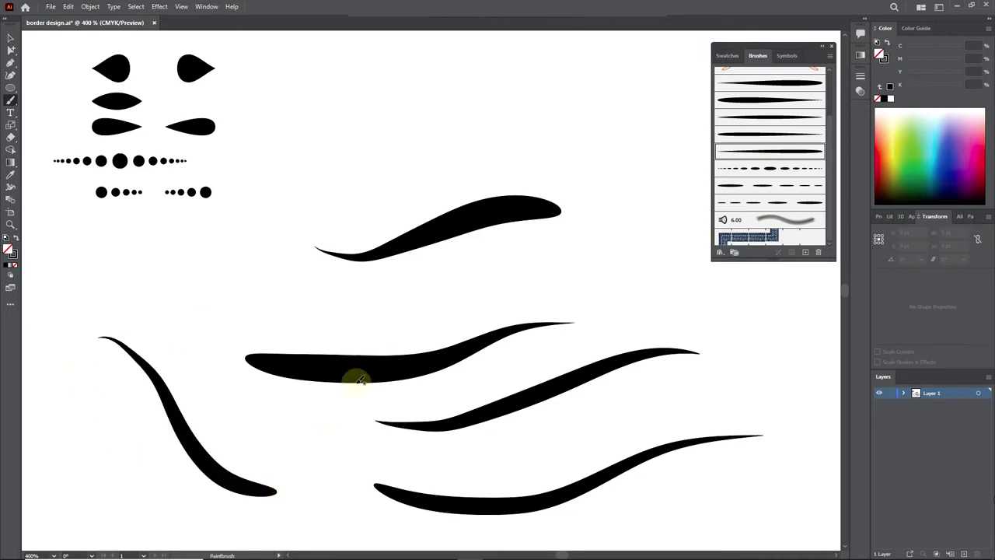
click(753, 168)
drag(388, 103, 548, 70)
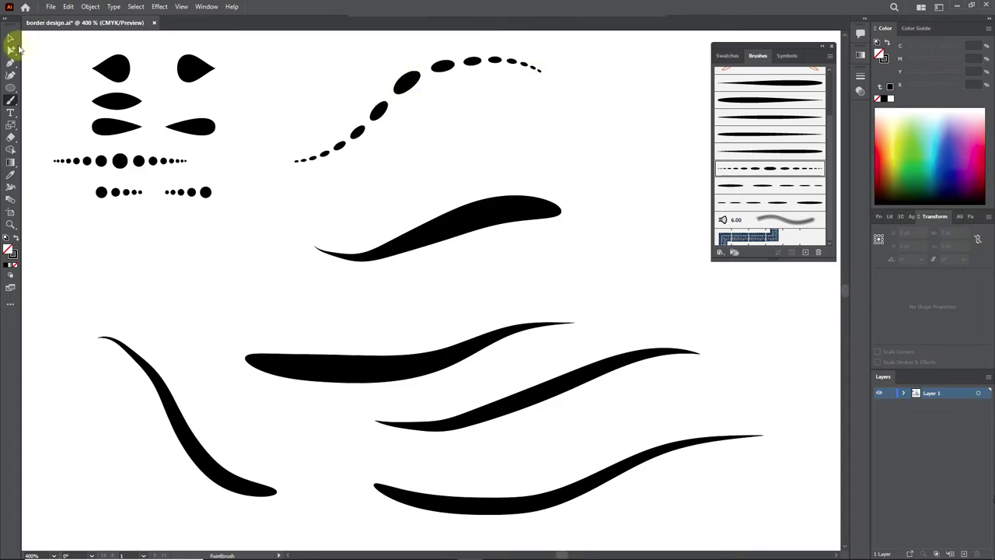
Set the dotted art brush to Scale Proportionately and apply it to existing strokes.
click(11, 37)
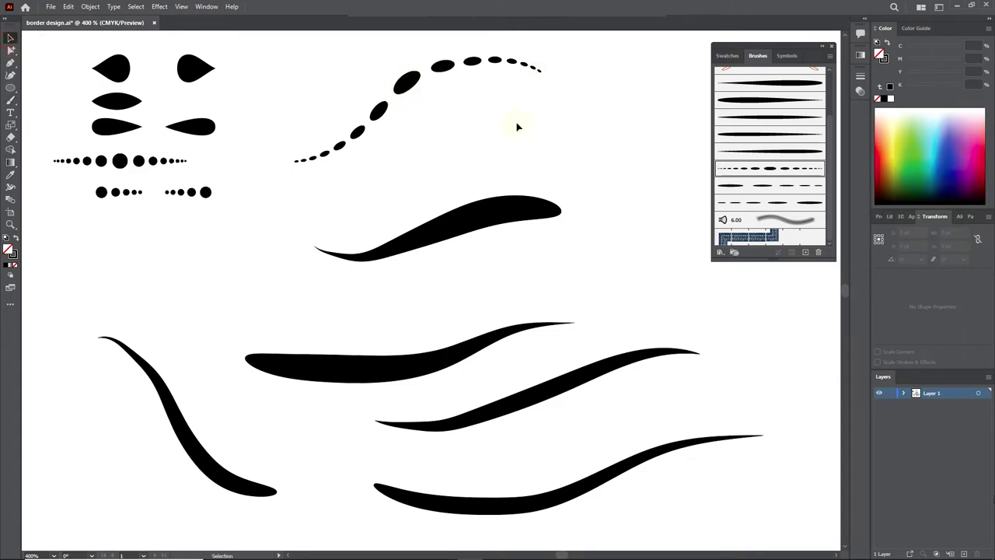
double_click(739, 168)
click(414, 206)
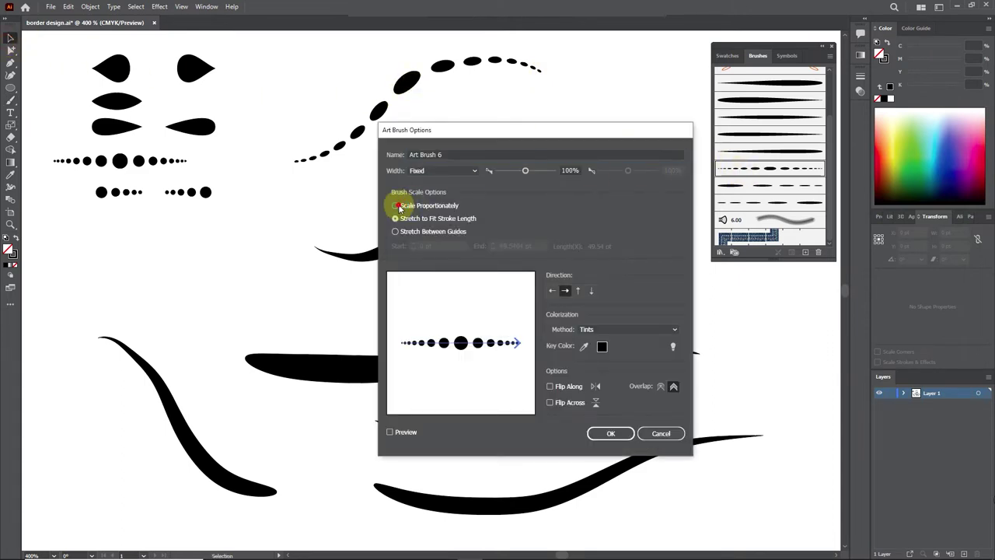
click(602, 434)
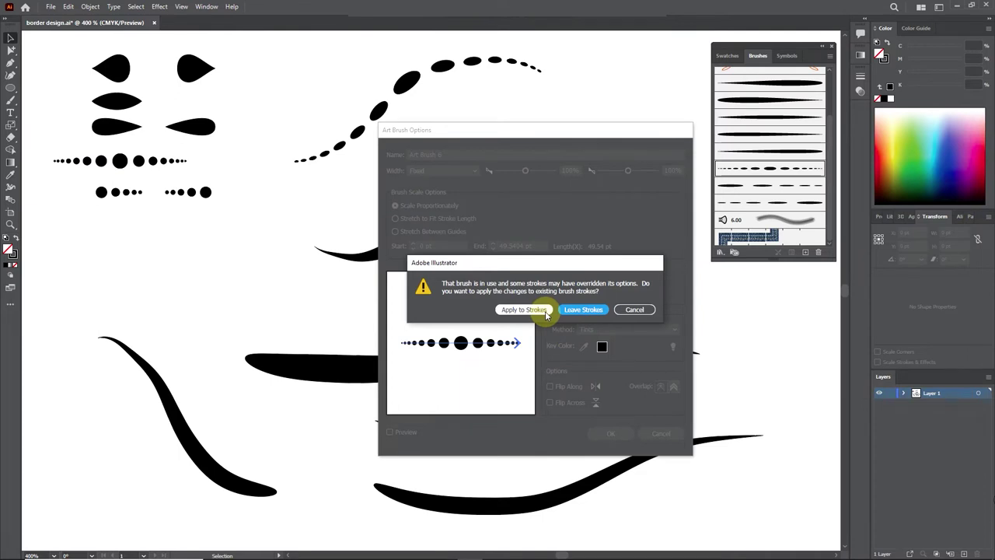
click(545, 311)
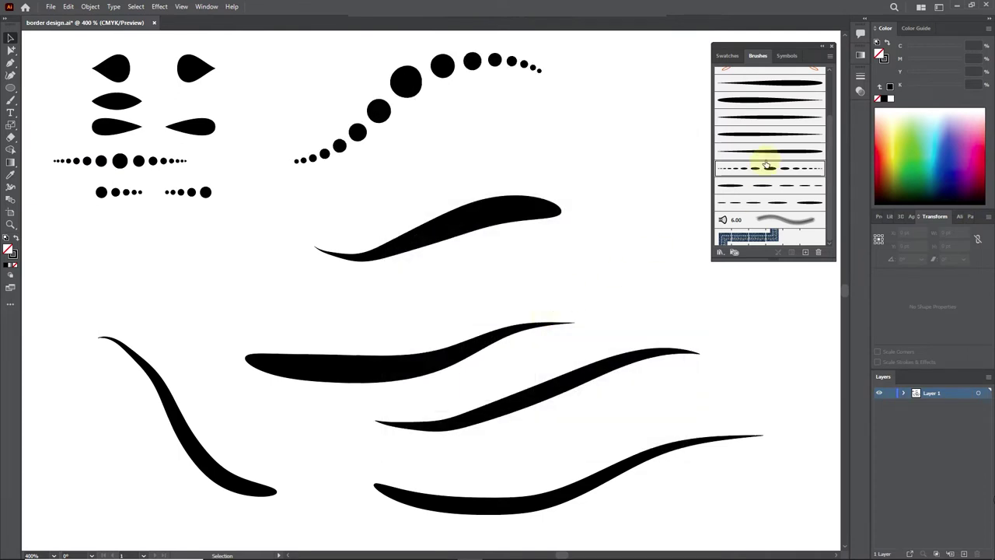
Paint a dashed stroke above the first swoosh and make its brush scale proportionately.
click(754, 187)
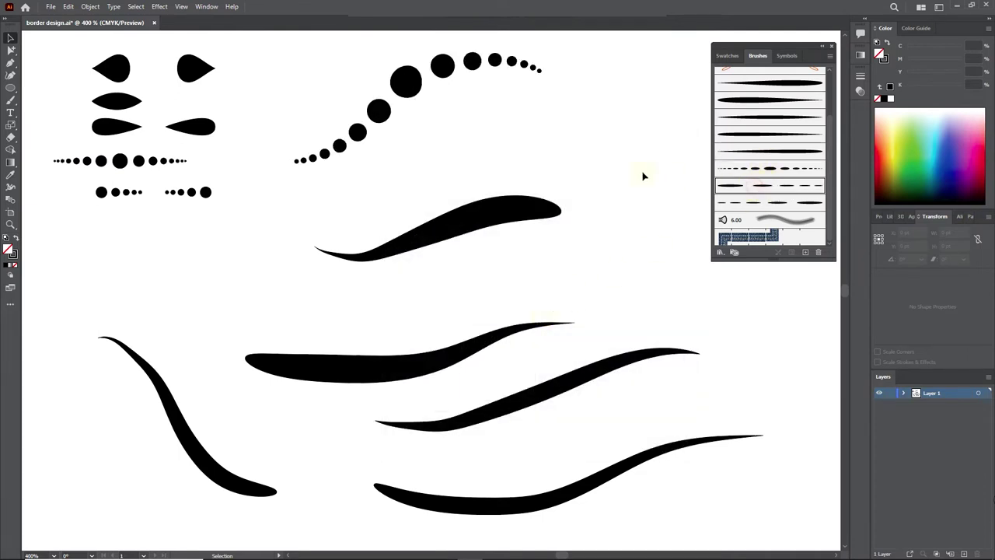
click(11, 99)
drag(627, 121, 657, 131)
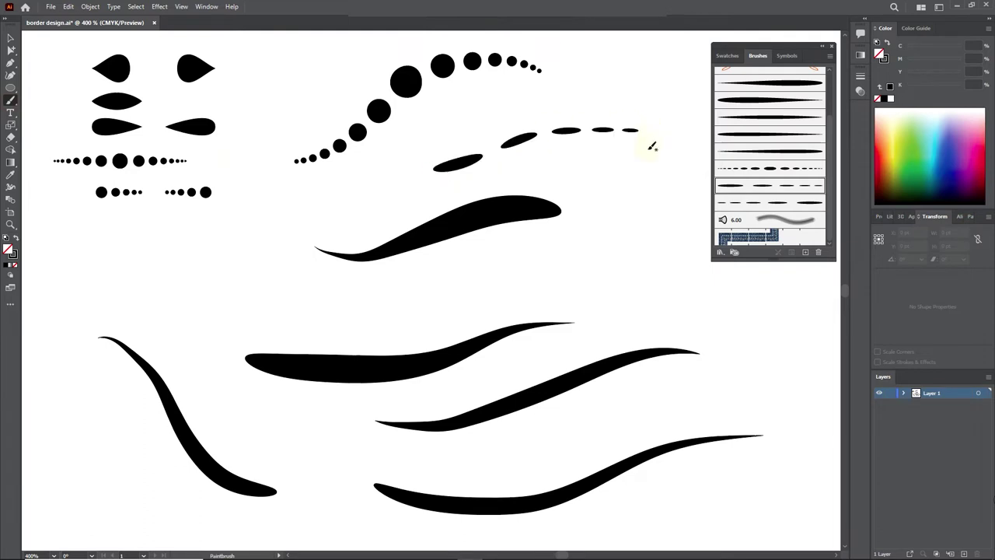
double_click(766, 192)
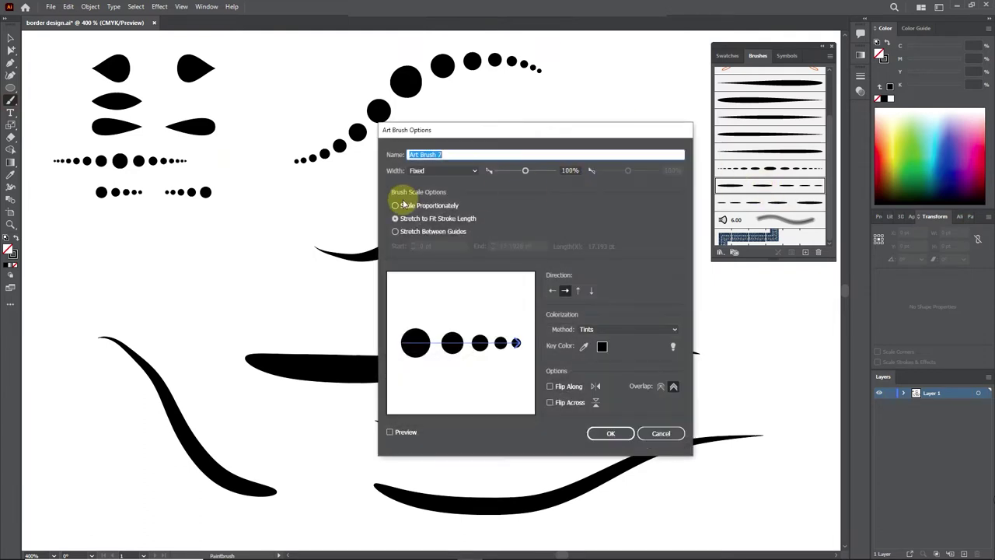
click(396, 206)
click(605, 433)
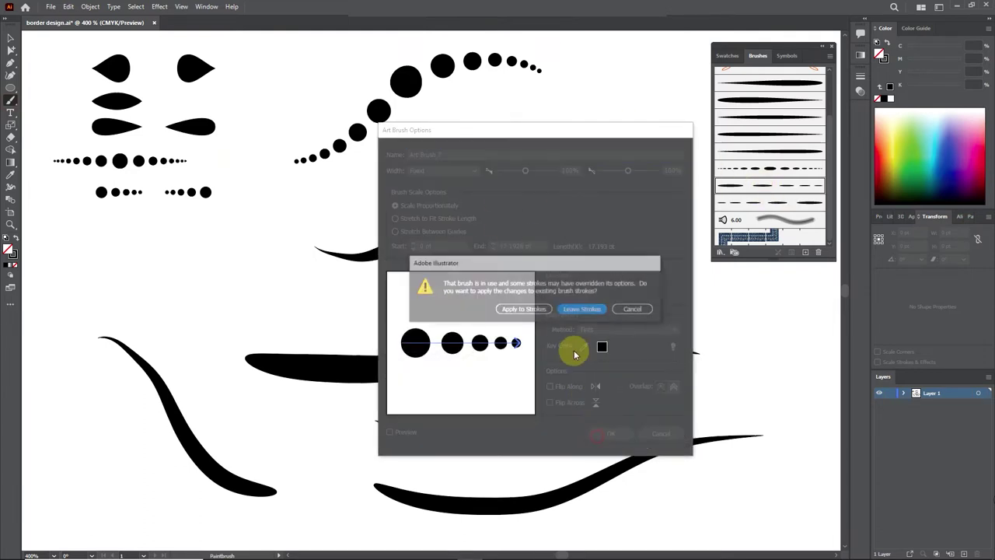
click(544, 315)
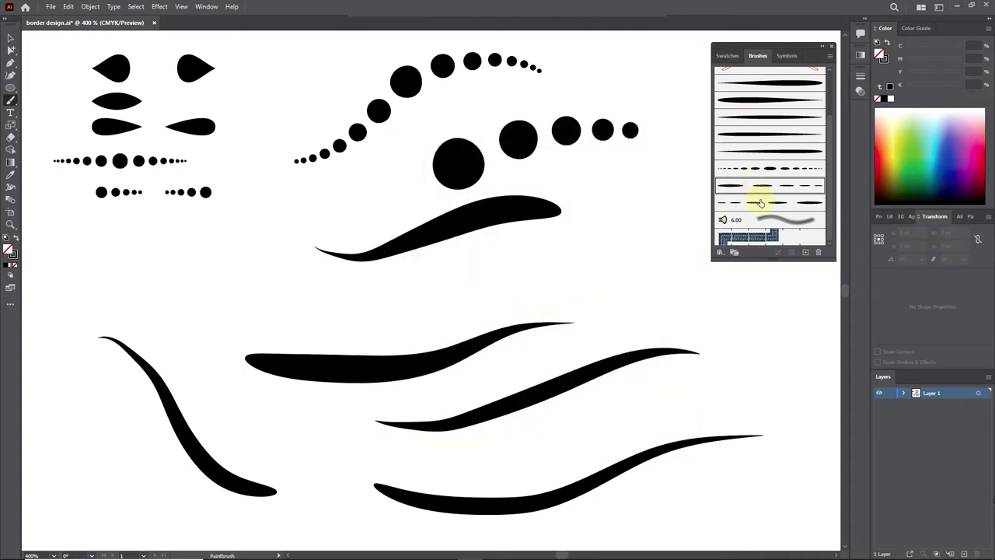
Make the next dotted brush scale proportionately and paint small-to-large dots right of the swoosh.
double_click(761, 203)
click(424, 205)
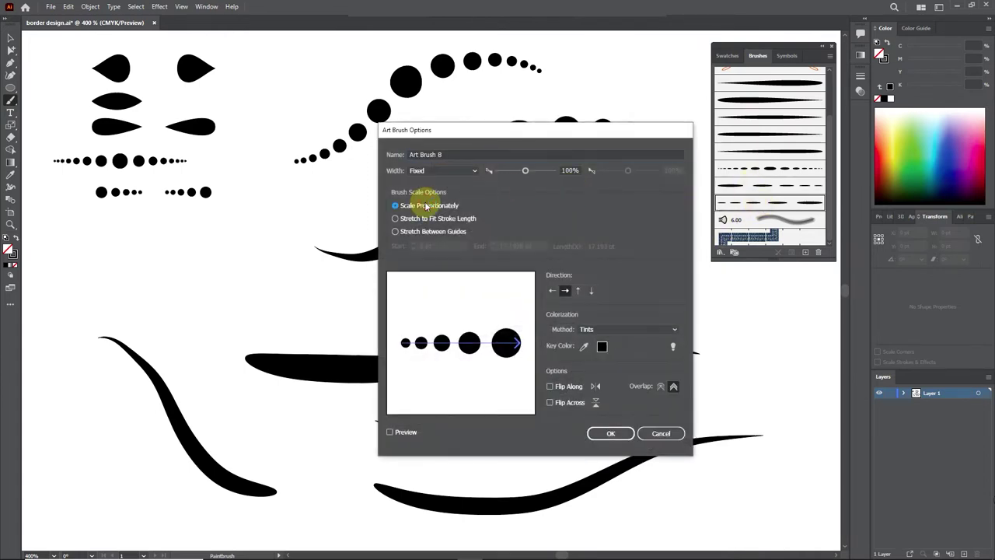
click(606, 433)
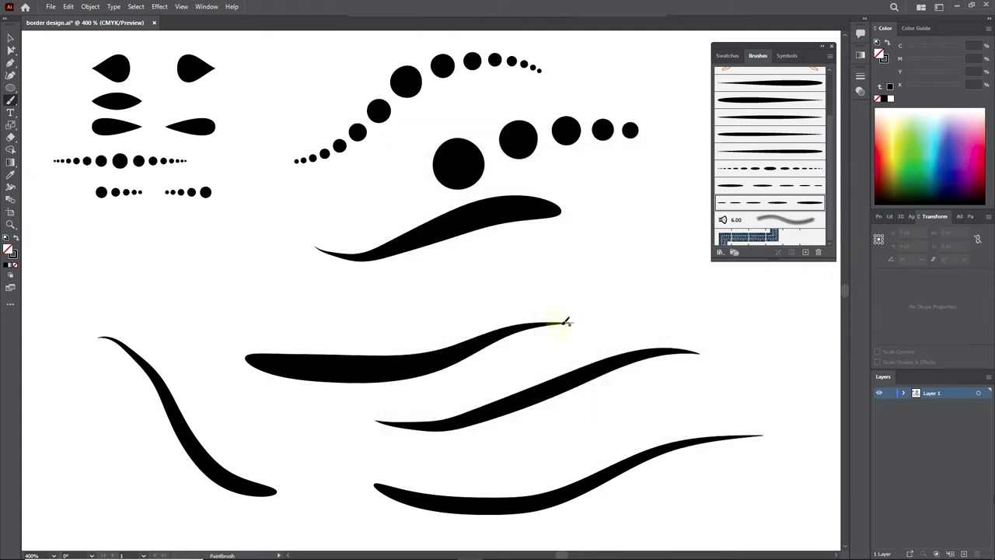
drag(648, 225, 657, 219)
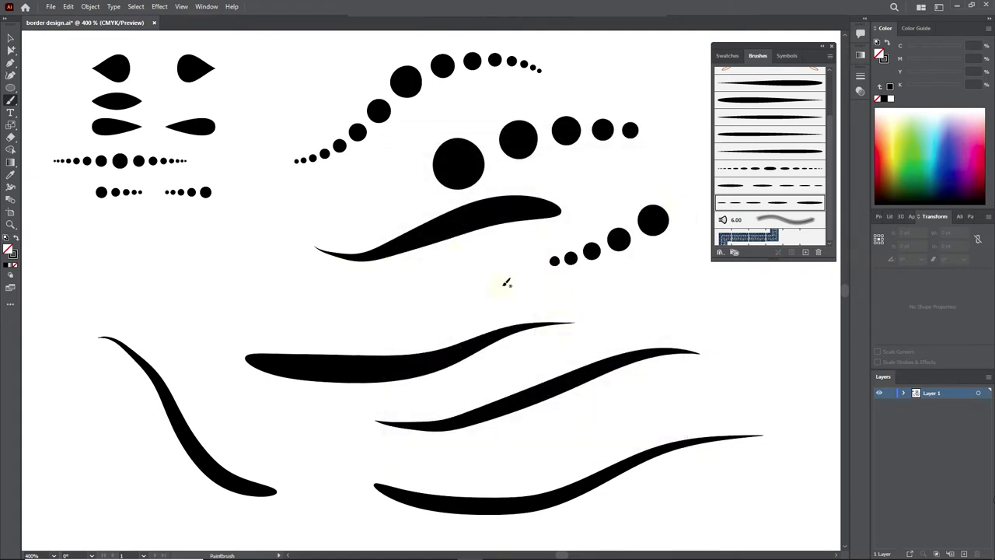
Paint five more dotted strokes around the swooshes with another dot brush.
click(766, 185)
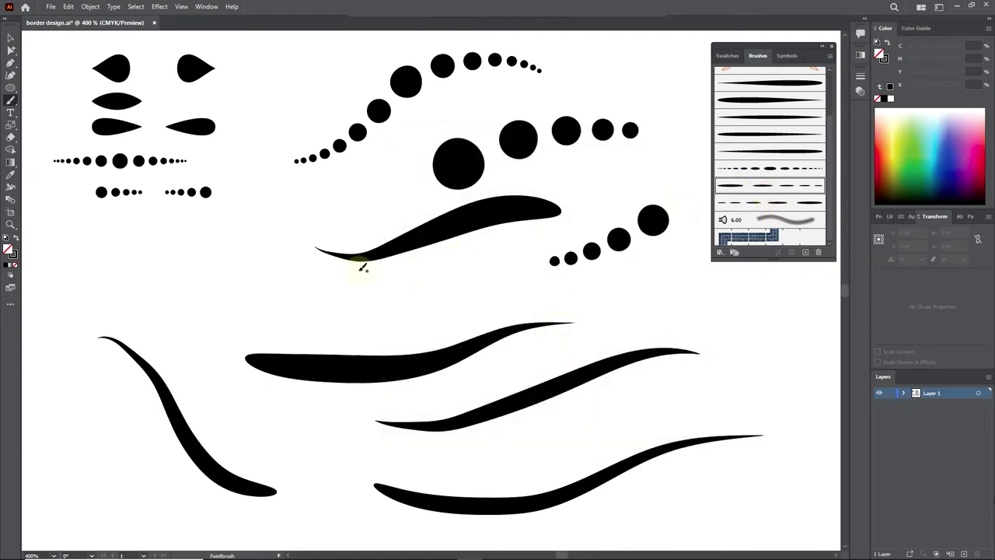
drag(354, 281, 488, 287)
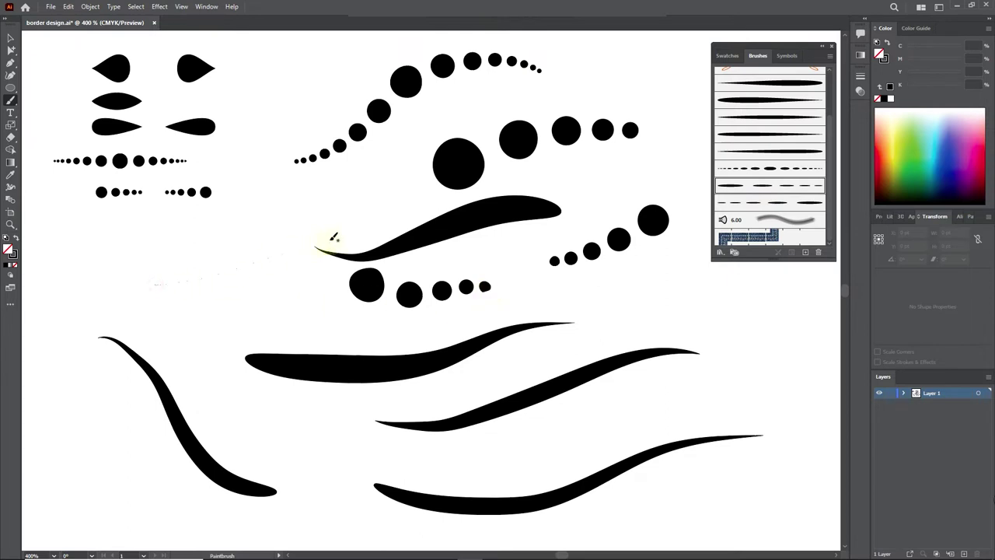
drag(261, 219, 436, 179)
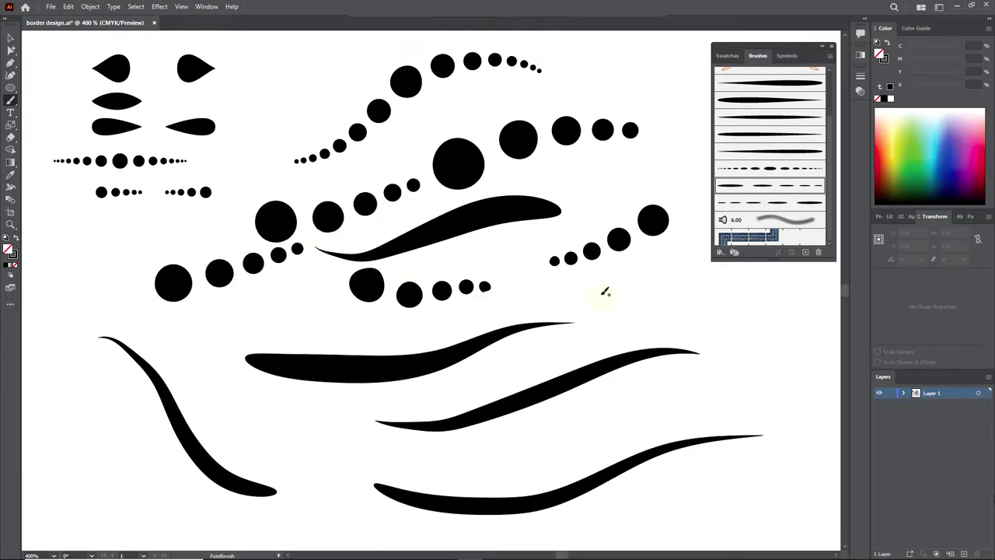
drag(605, 291, 675, 282)
drag(653, 315, 823, 272)
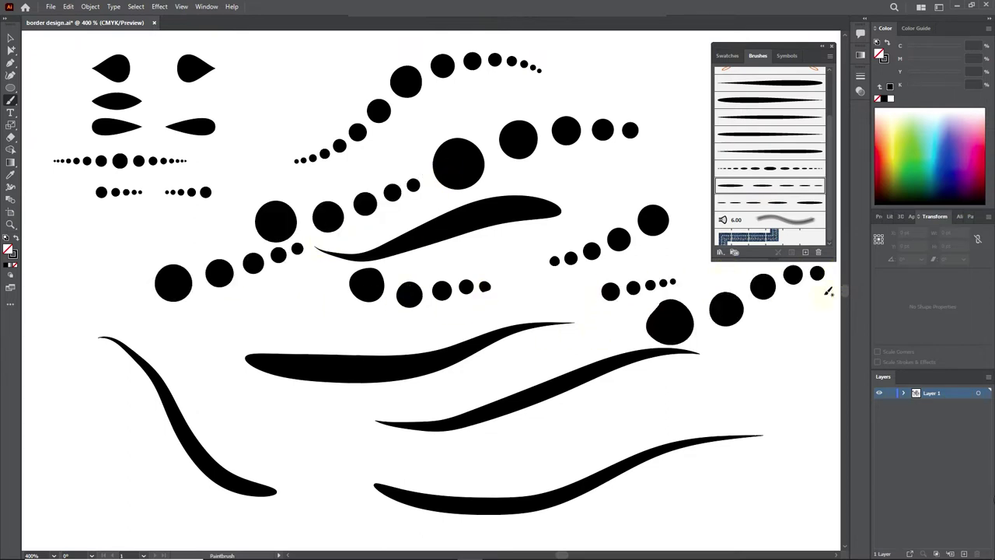
drag(706, 414, 664, 410)
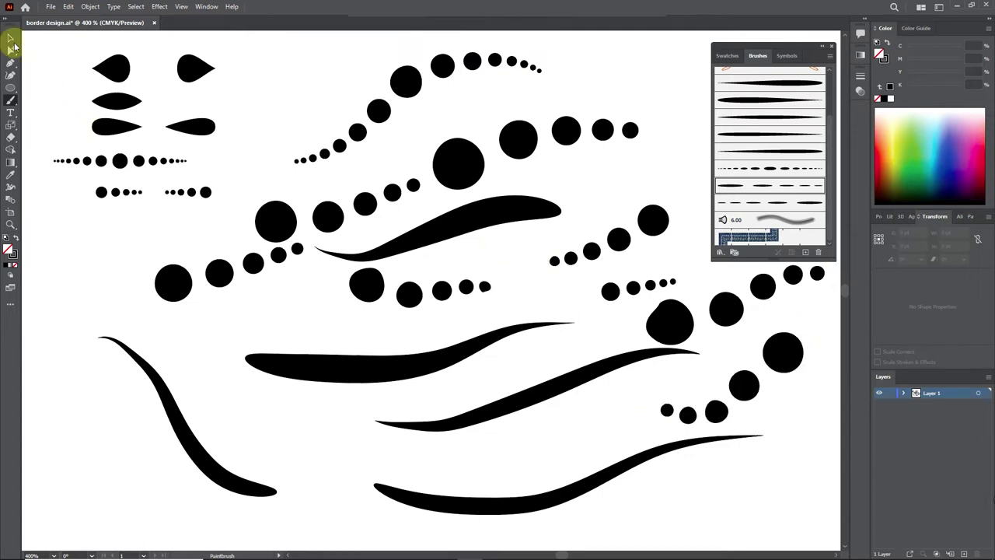
Add a new layer above Layer 1 and hide Layer 1's artwork.
click(11, 37)
click(907, 404)
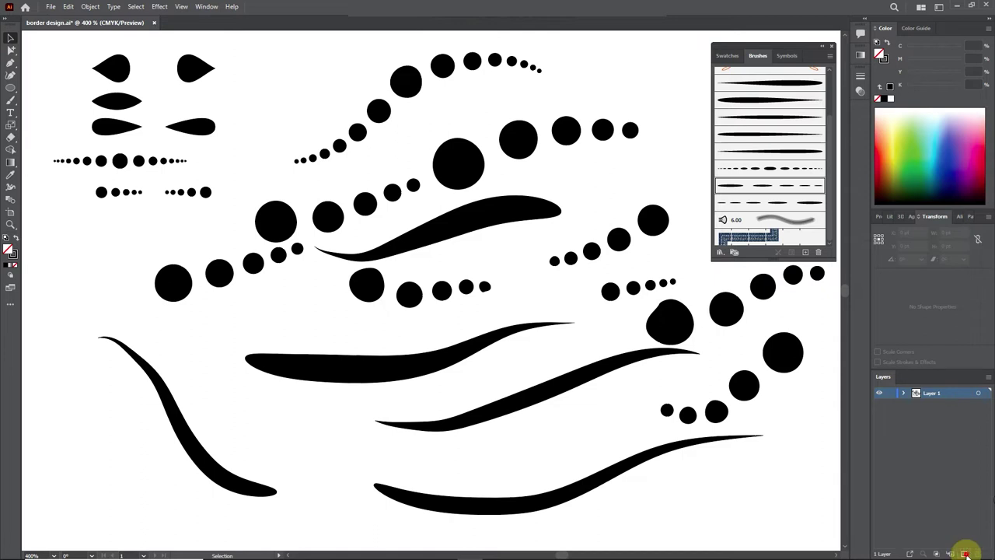
click(965, 555)
click(881, 405)
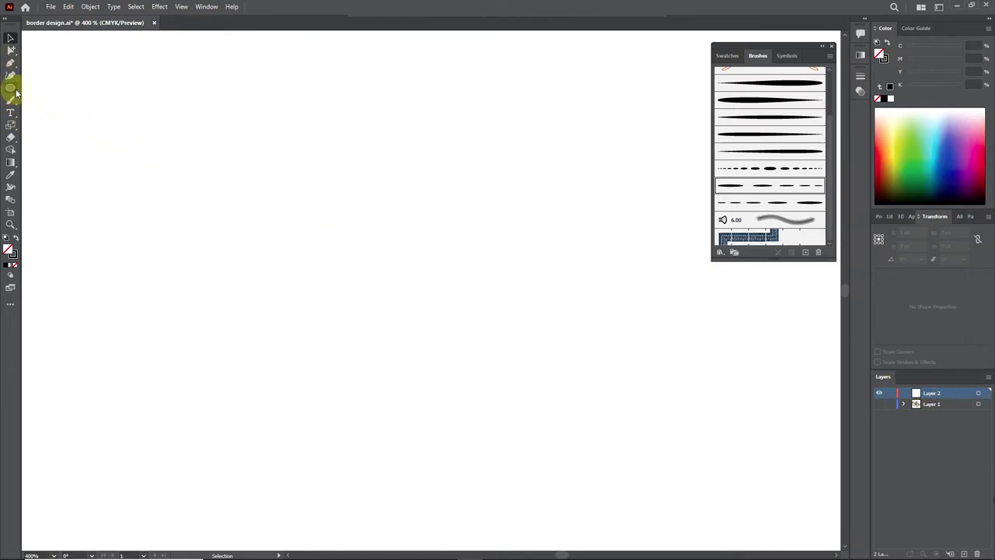
Draw a vertical line from the artboard's top edge to its bottom edge.
drag(13, 89, 49, 140)
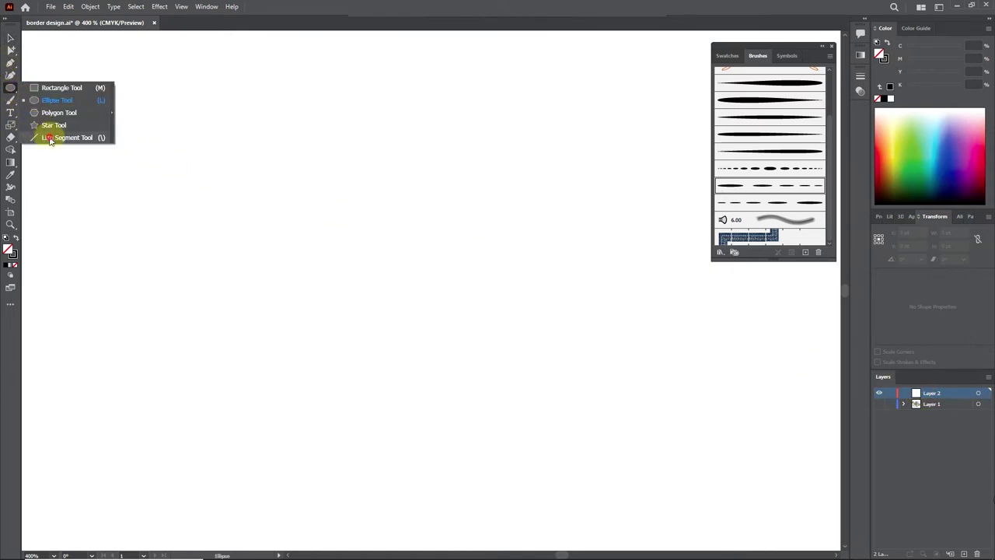
click(49, 138)
key(ctrl+minus)
key(ctrl+minus)
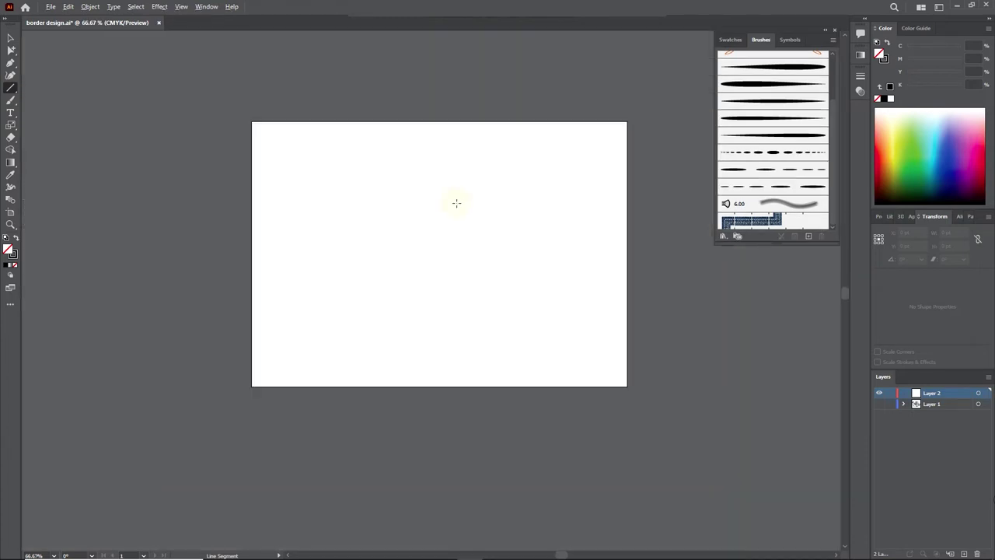
key(ctrl+plus)
drag(406, 73, 429, 481)
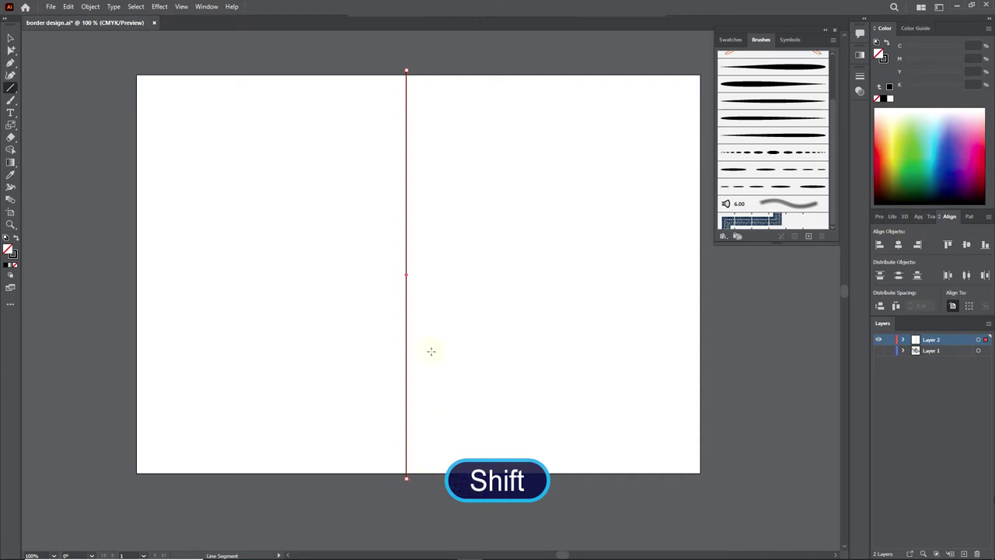
click(10, 38)
click(444, 170)
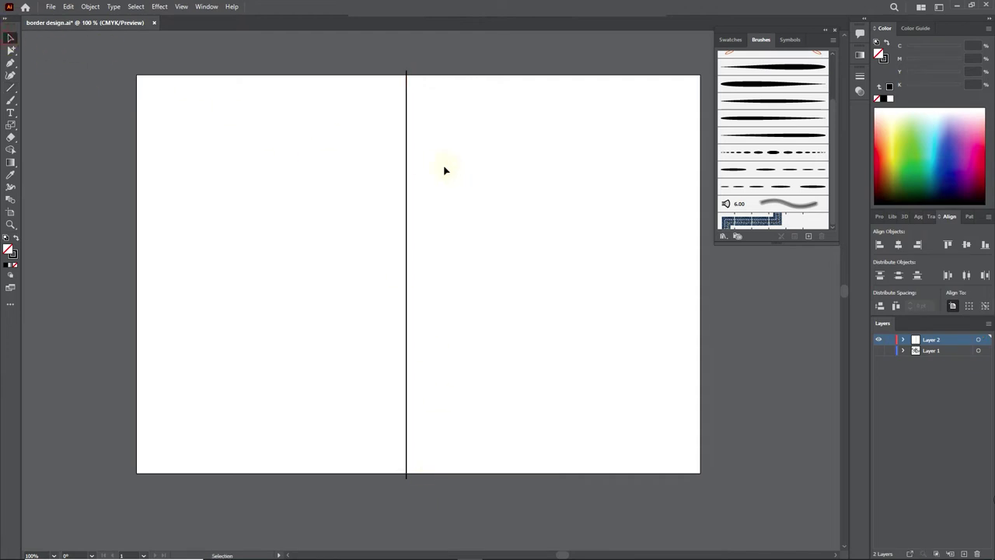
Paint a tapered curve right of the centre line with the first brush, undoing one stroke.
click(10, 99)
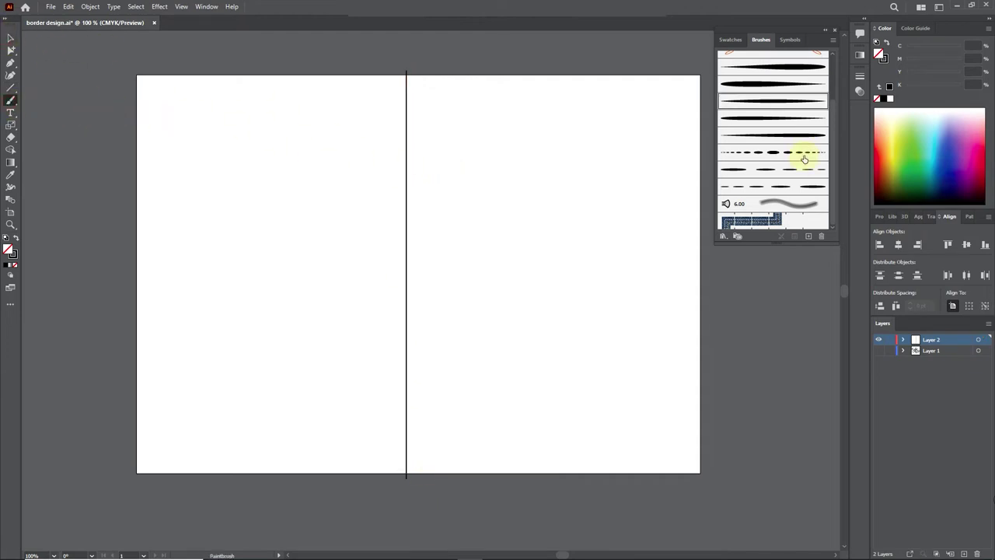
click(780, 67)
drag(600, 195, 596, 189)
key(ctrl+z)
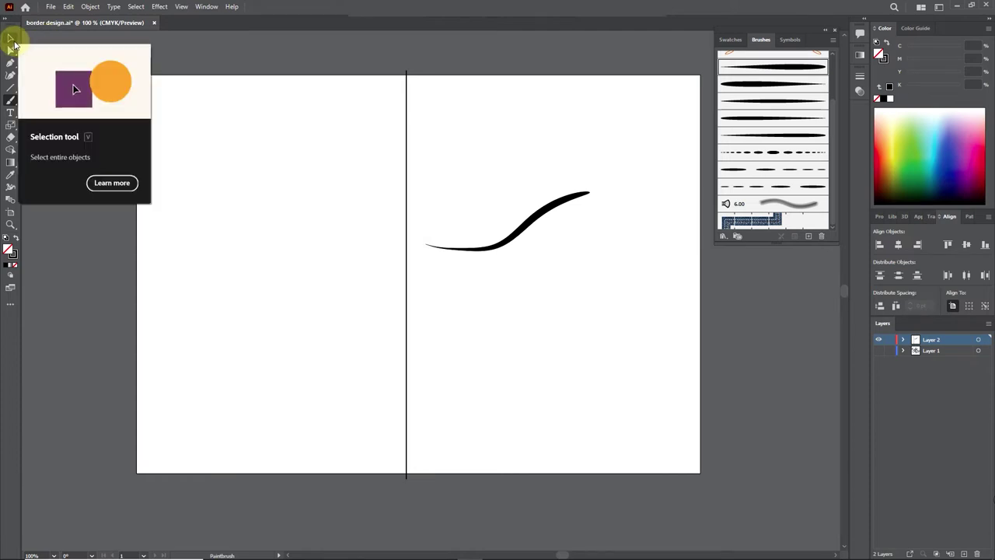
Target Layer 2 and add a Transform effect: 1 copy, Reflect X, left-edge reference point.
click(12, 39)
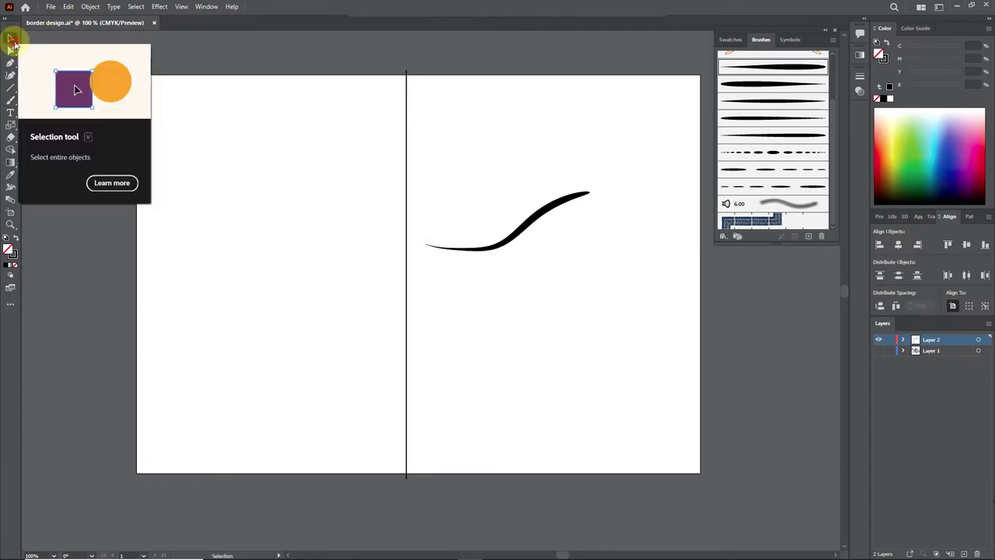
click(516, 232)
click(521, 290)
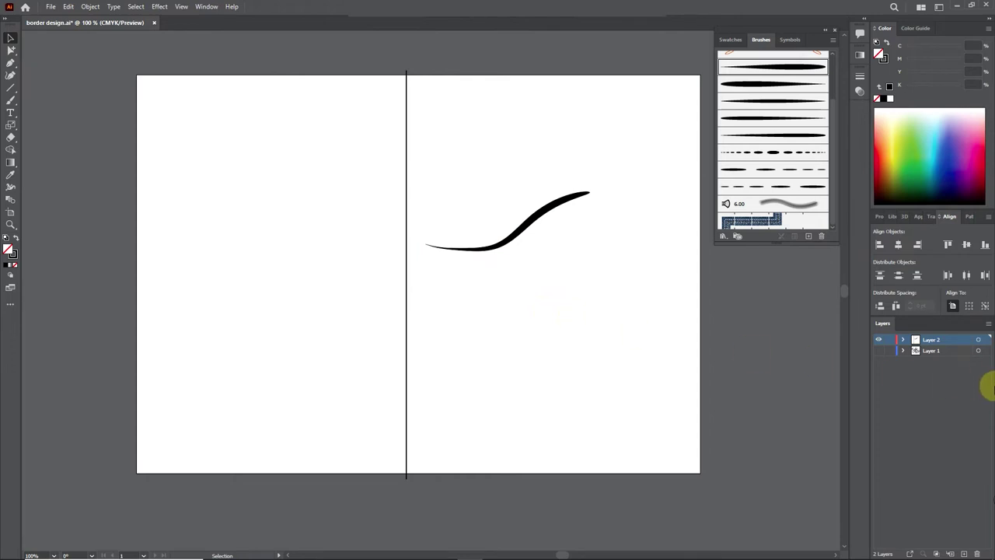
click(978, 339)
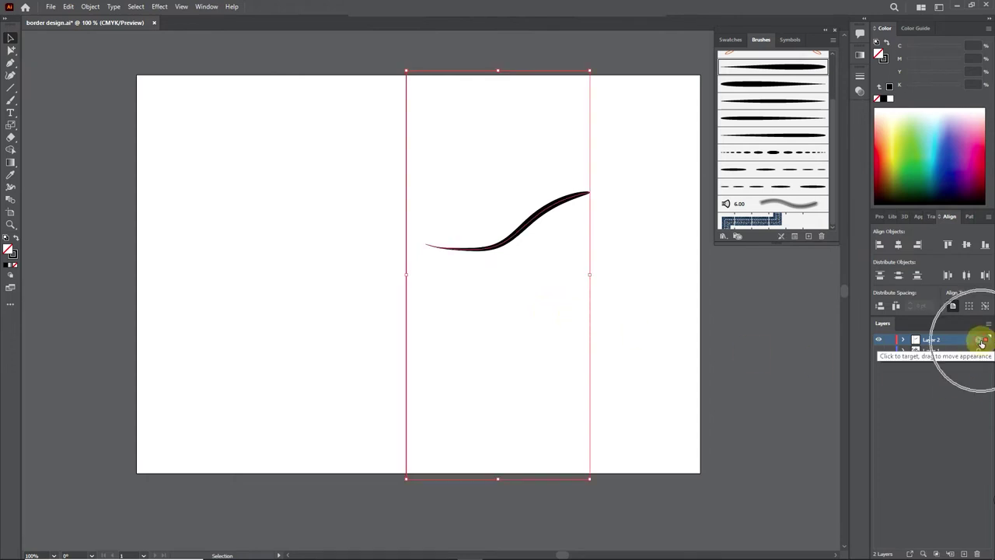
click(161, 7)
mouse_move(192, 91)
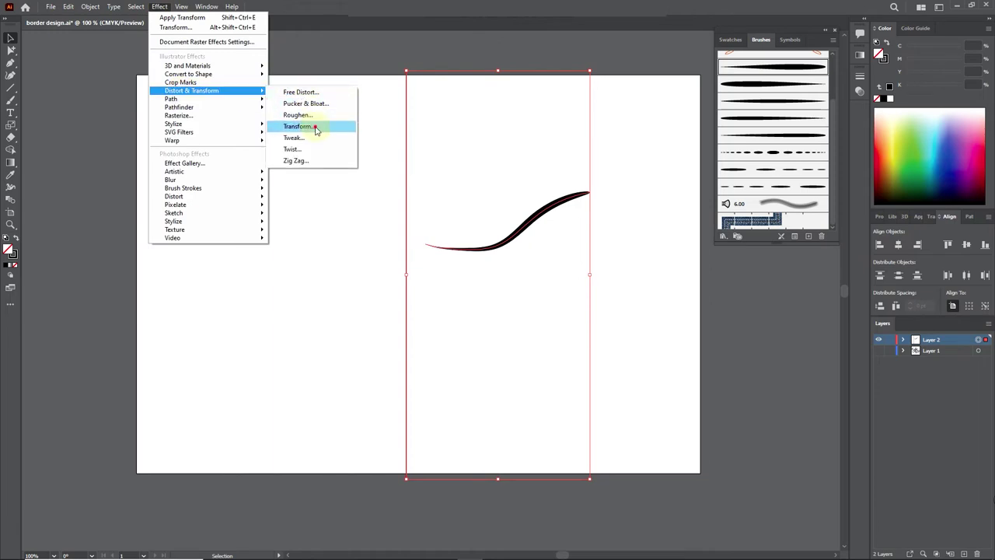
click(304, 126)
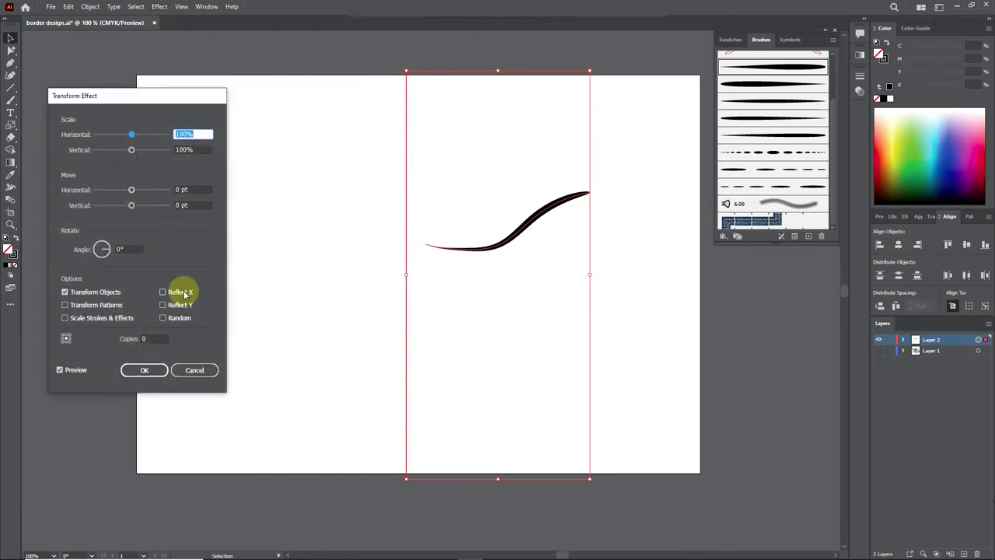
click(154, 338)
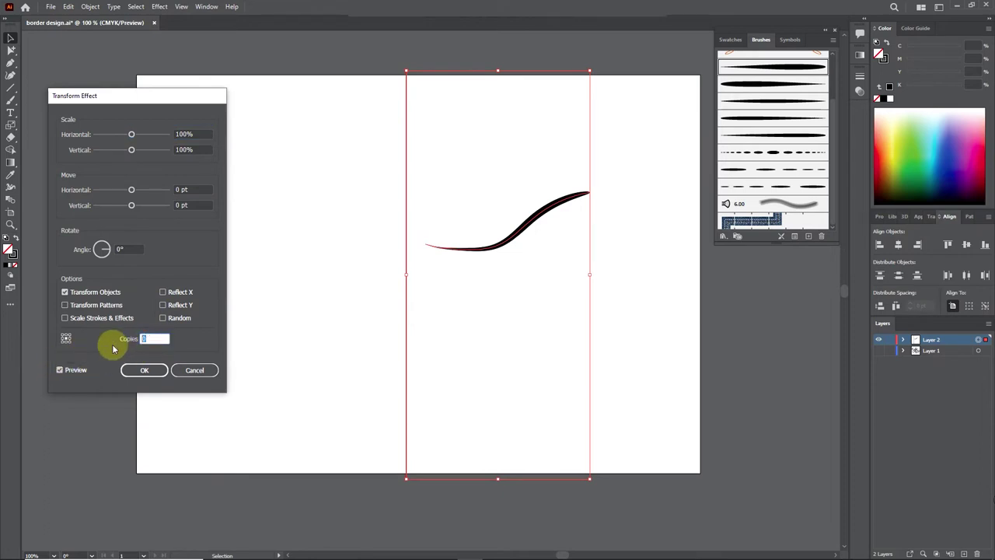
text(1)
click(163, 293)
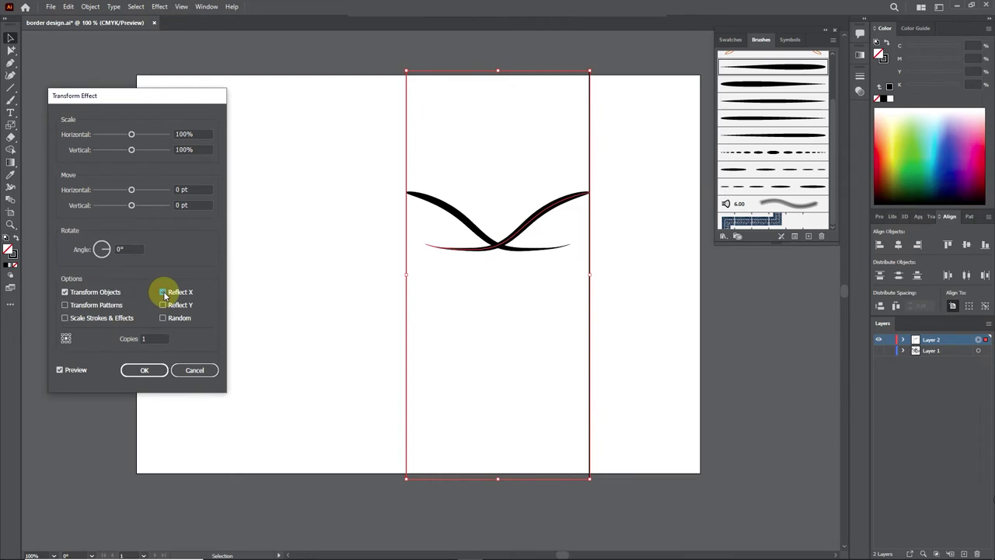
click(65, 340)
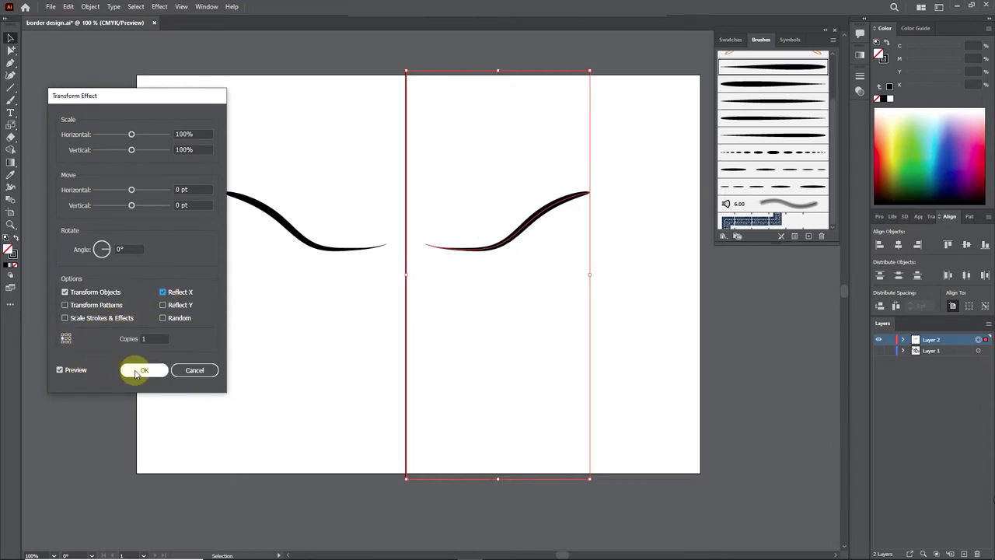
Confirm the mirroring effect, then paint two mirrored curves and a graduated dot stroke.
click(138, 370)
click(607, 275)
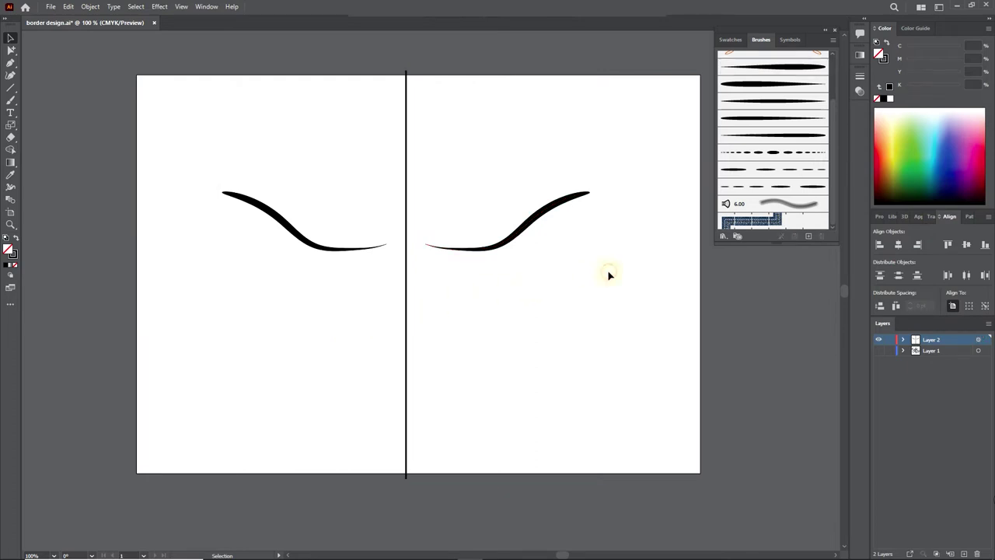
click(10, 99)
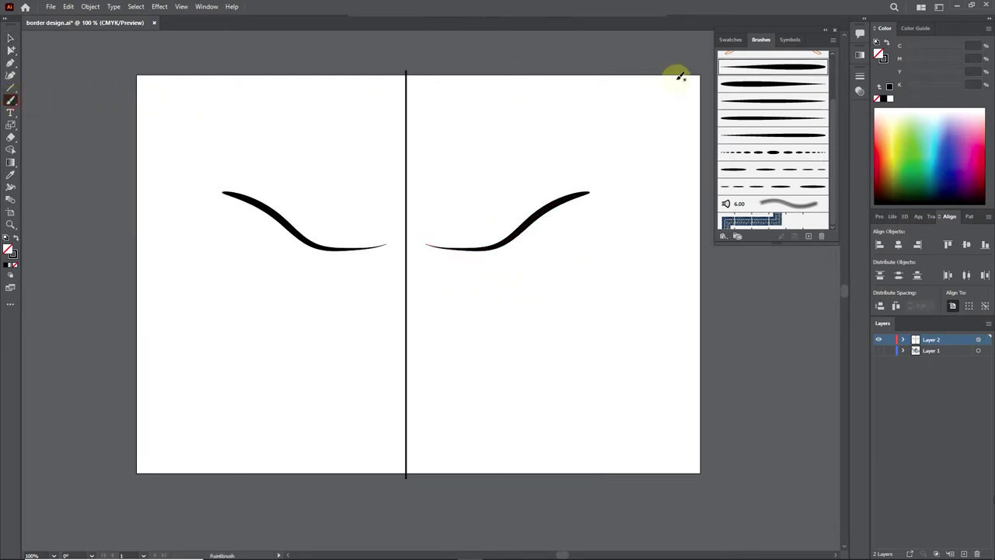
click(755, 135)
drag(572, 324, 648, 332)
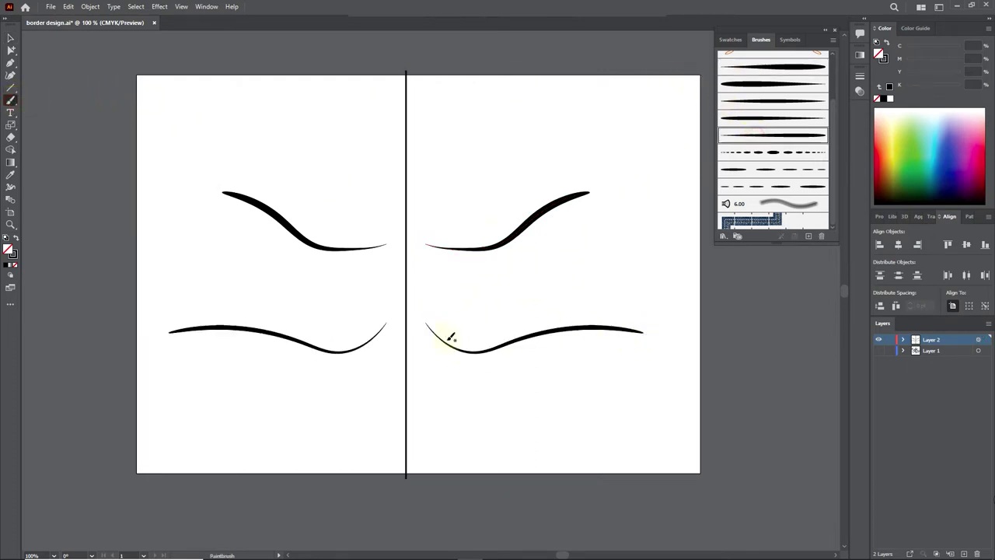
click(735, 119)
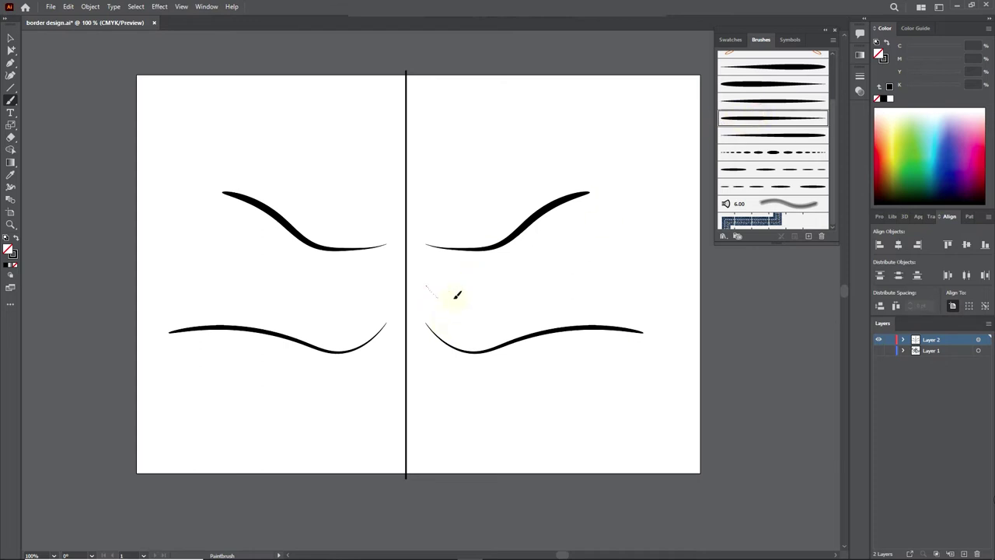
drag(456, 295, 532, 268)
click(746, 168)
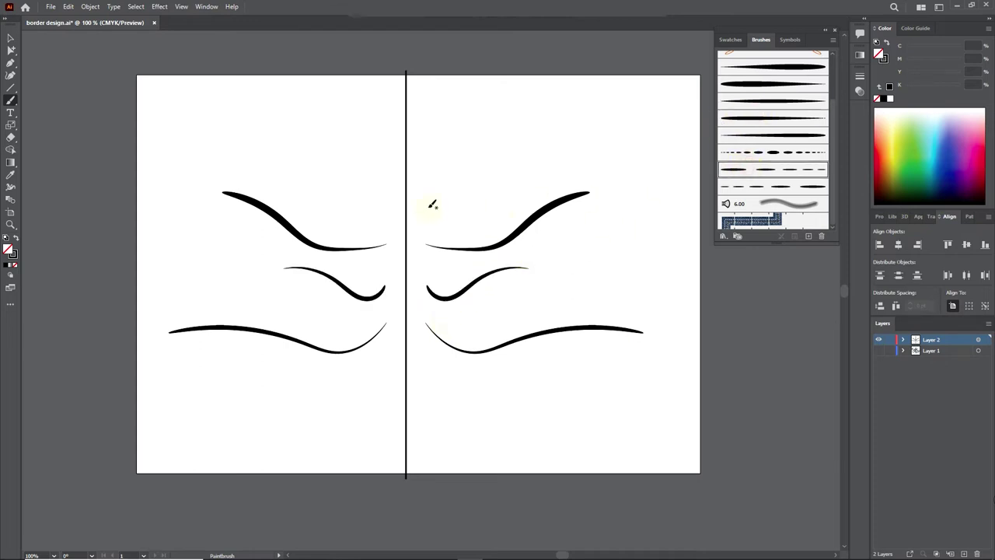
mouse_move(436, 213)
mouse_down()
mouse_move(501, 170)
mouse_move(456, 149)
mouse_move(457, 130)
mouse_up()
Delete all strokes right of the centre line, leaving only the vertical line selected.
click(10, 37)
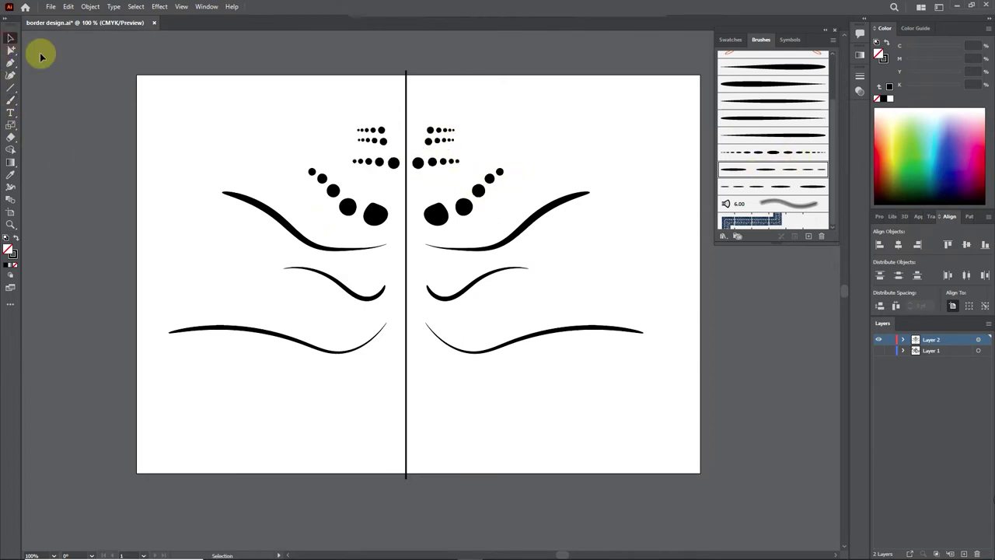
drag(561, 387, 442, 119)
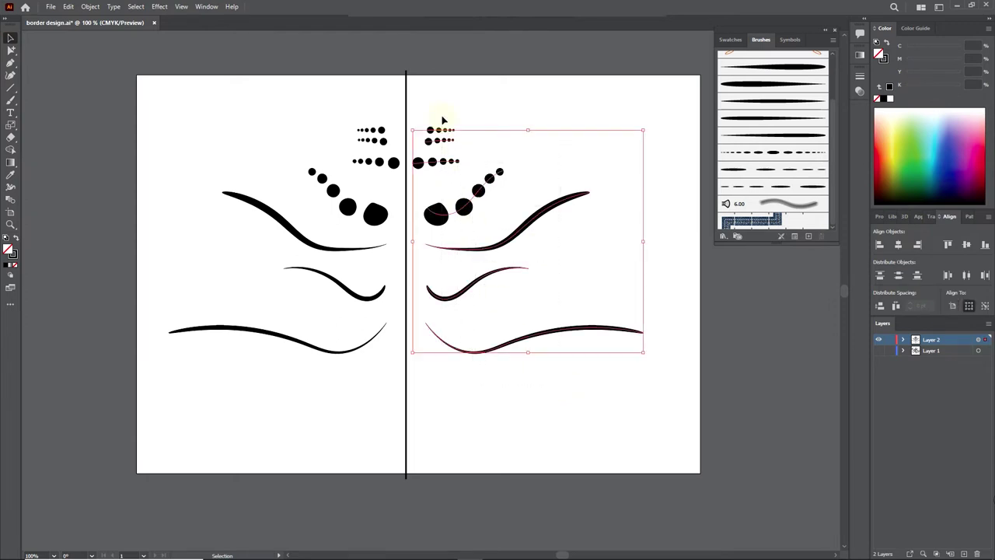
key(Delete)
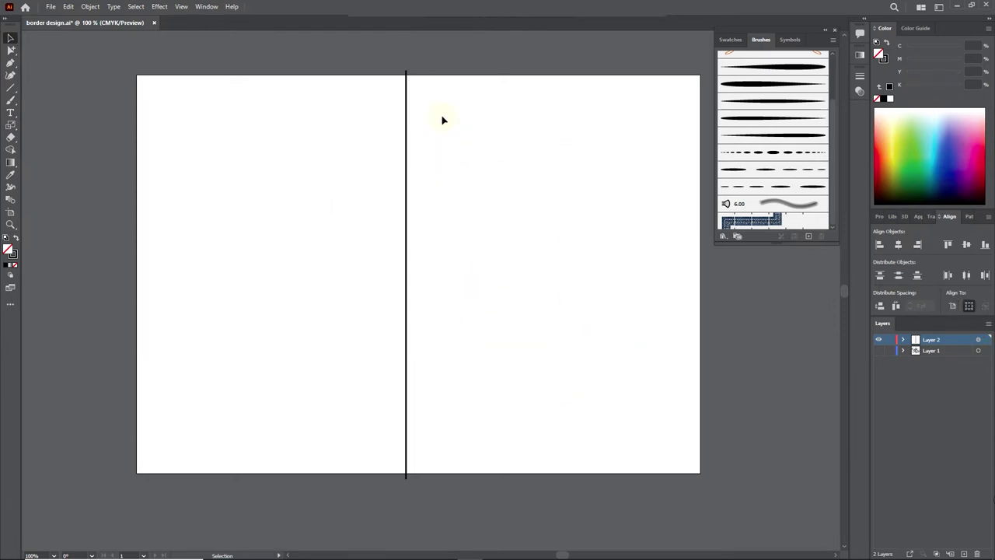
key(ctrl+a)
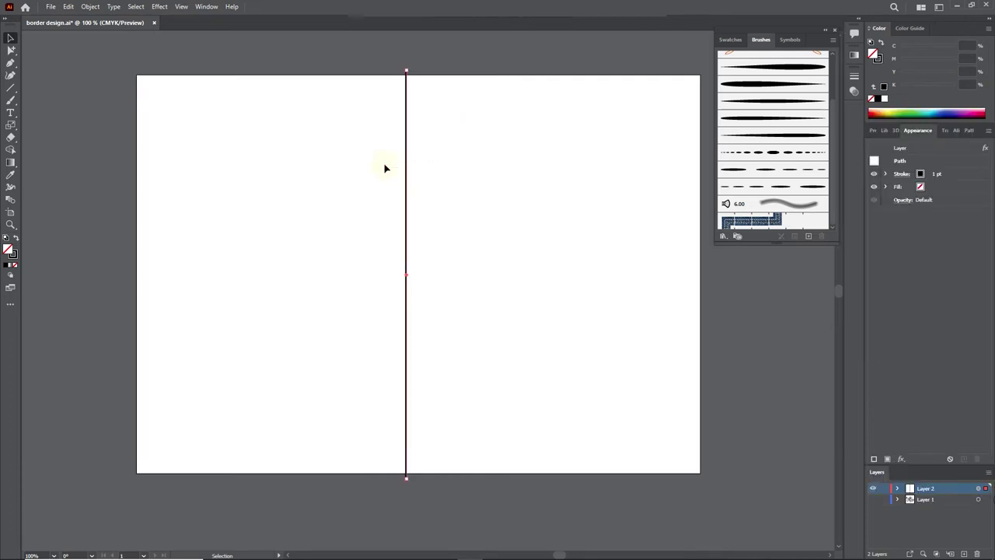
Give the vertical centre line a light pink C6B5BA stroke colour.
click(878, 57)
double_click(878, 57)
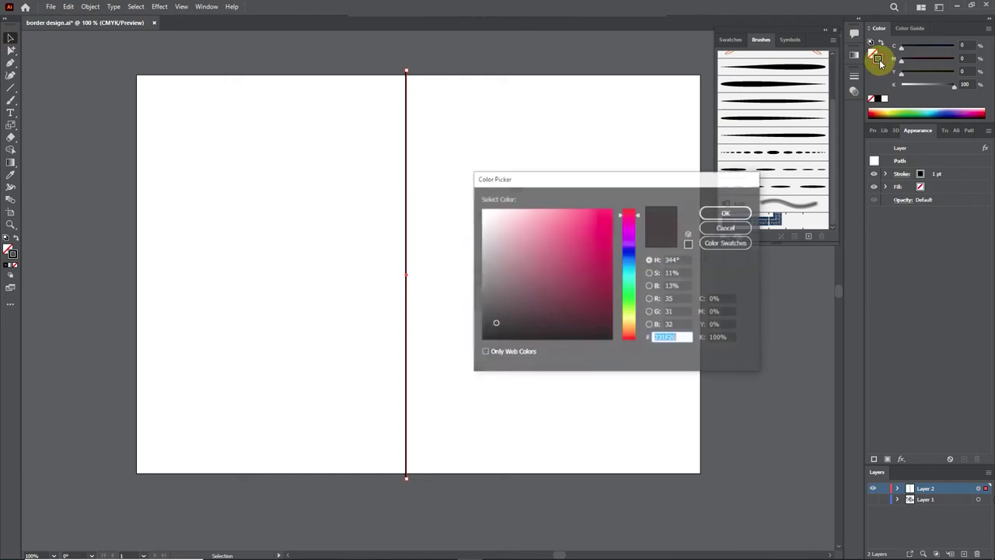
drag(554, 250, 492, 236)
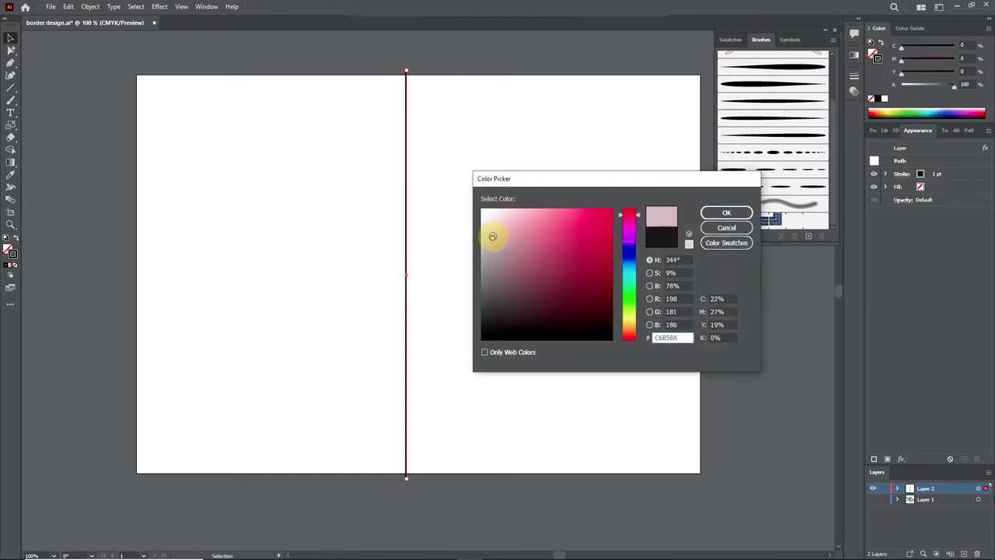
click(726, 212)
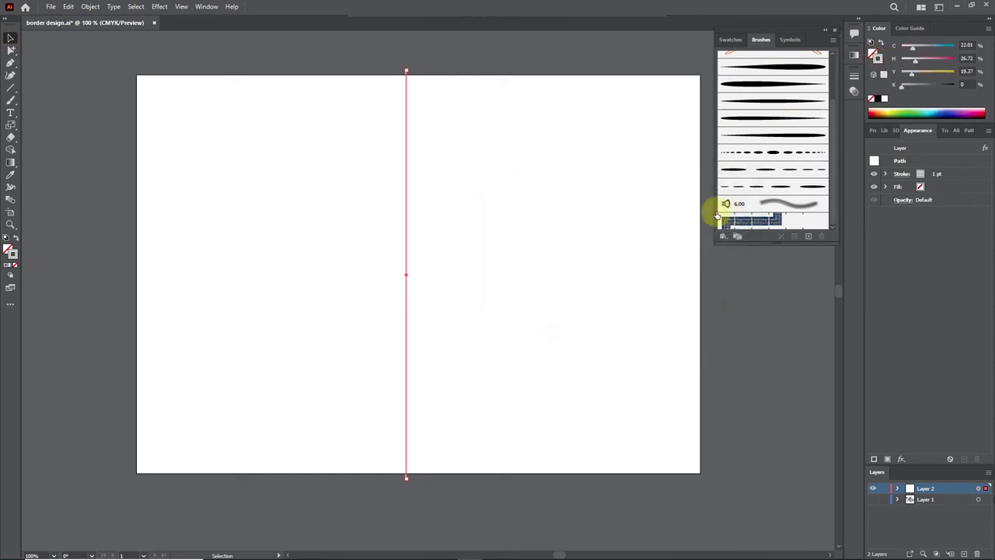
click(498, 170)
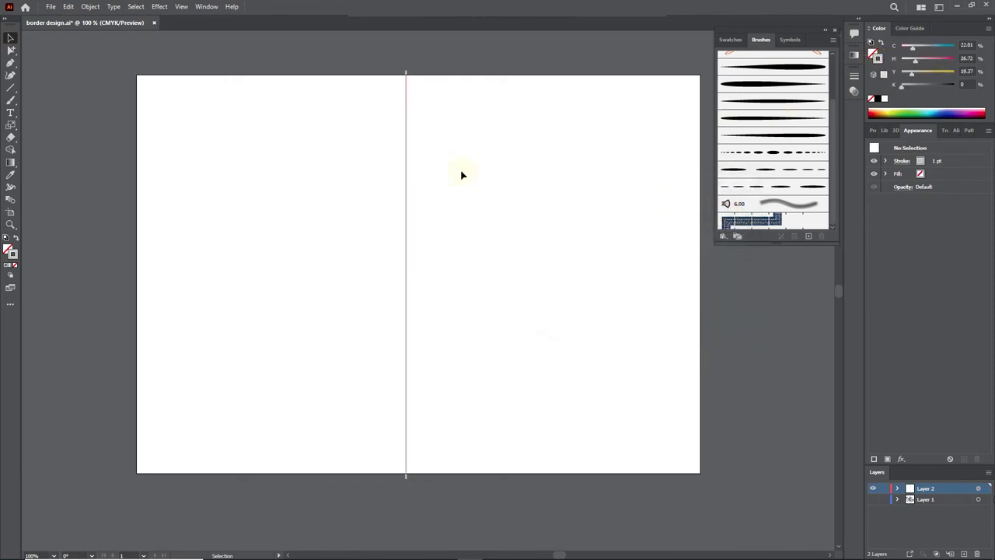
Set the pink centre line's stroke weight to 0.5 pt.
click(406, 160)
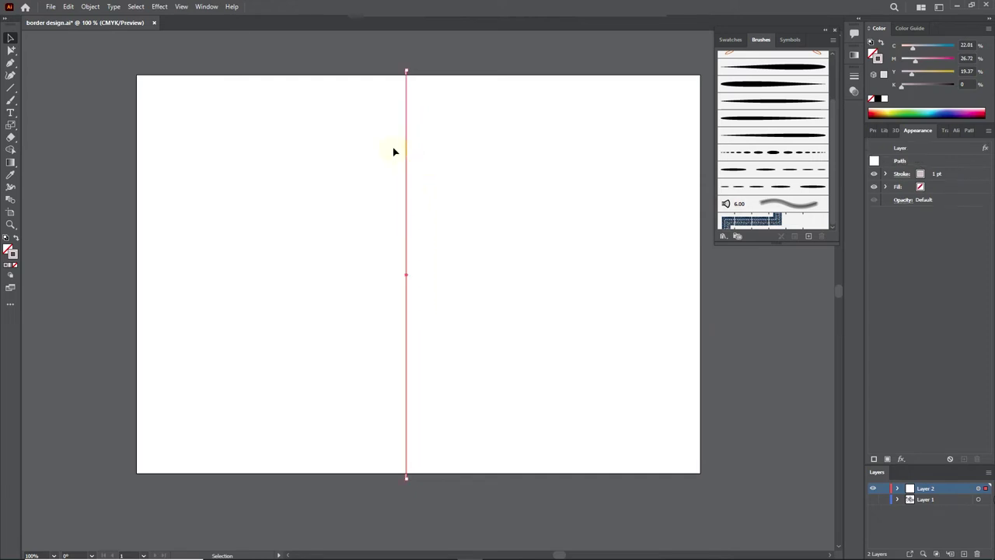
click(854, 76)
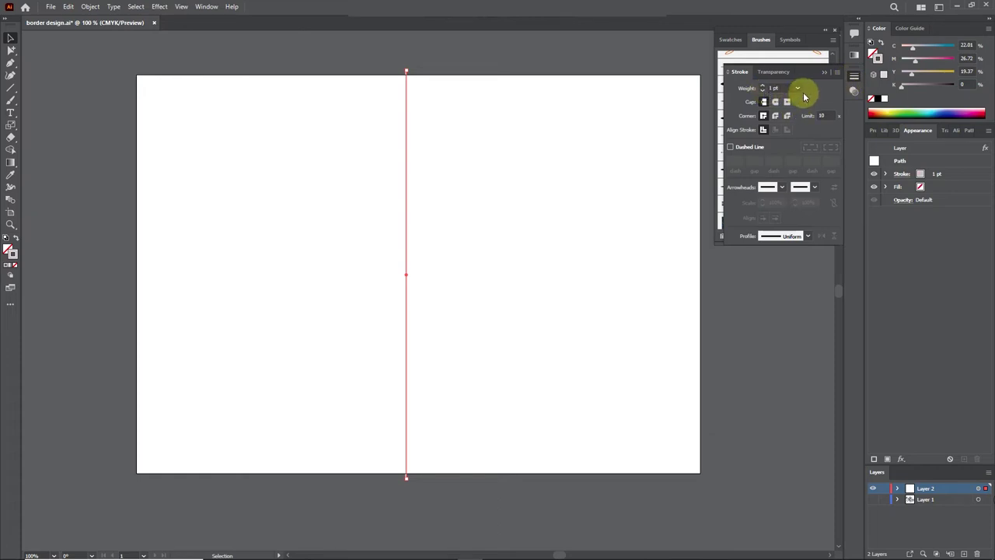
click(801, 89)
click(801, 113)
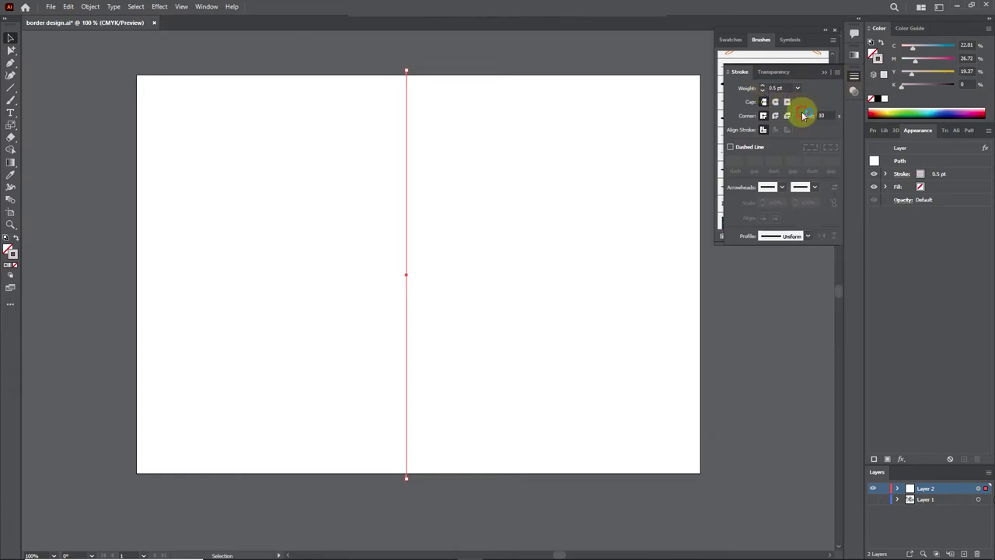
click(625, 203)
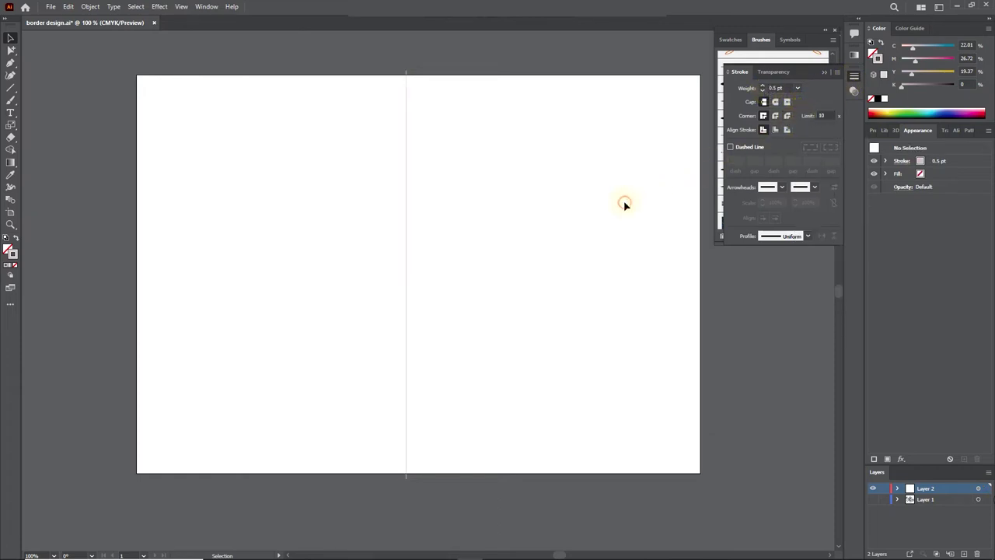
click(824, 72)
click(11, 100)
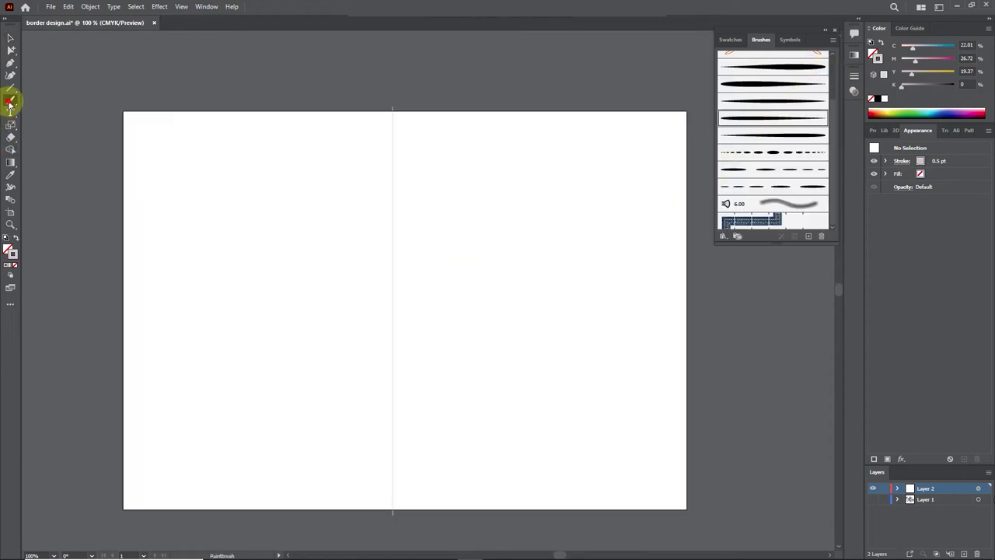
Confirm the Paintbrush tool options.
double_click(10, 99)
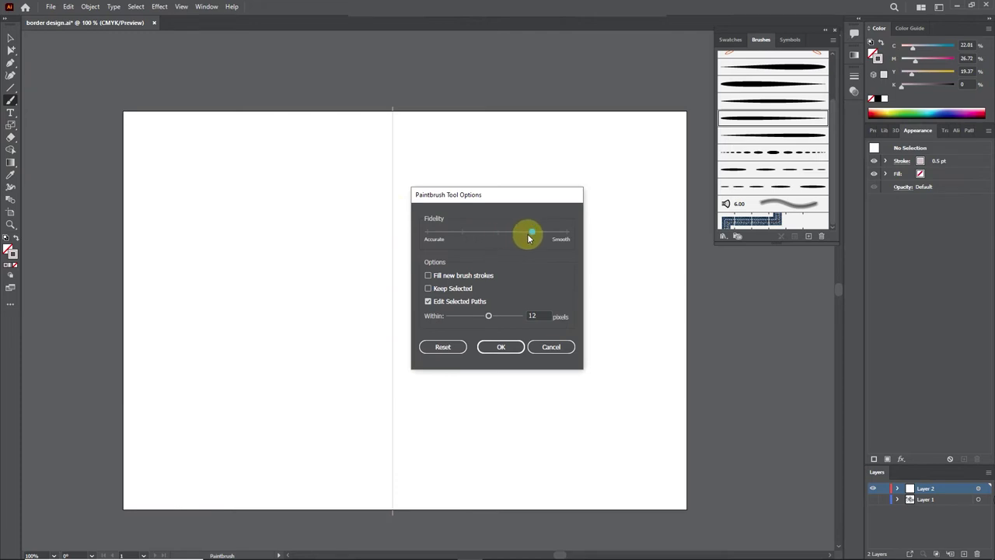
click(500, 345)
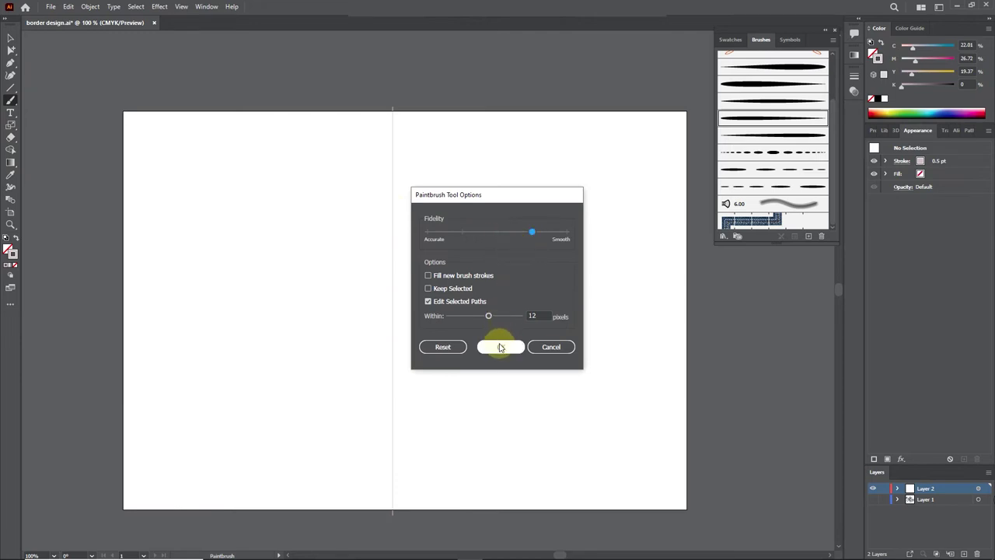
click(501, 347)
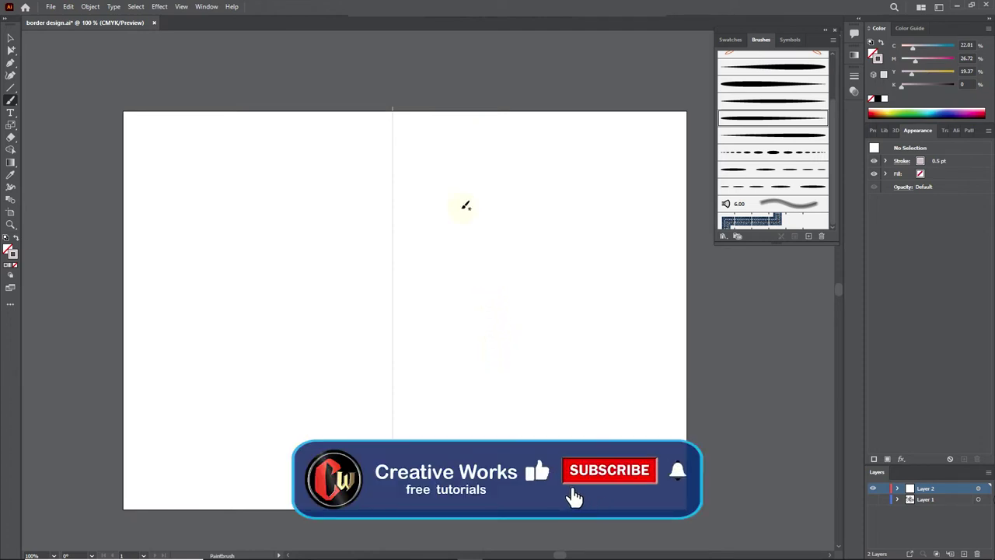
Choose Art Brush 1 and set the stroke colour to black (0/0/0/100).
click(808, 67)
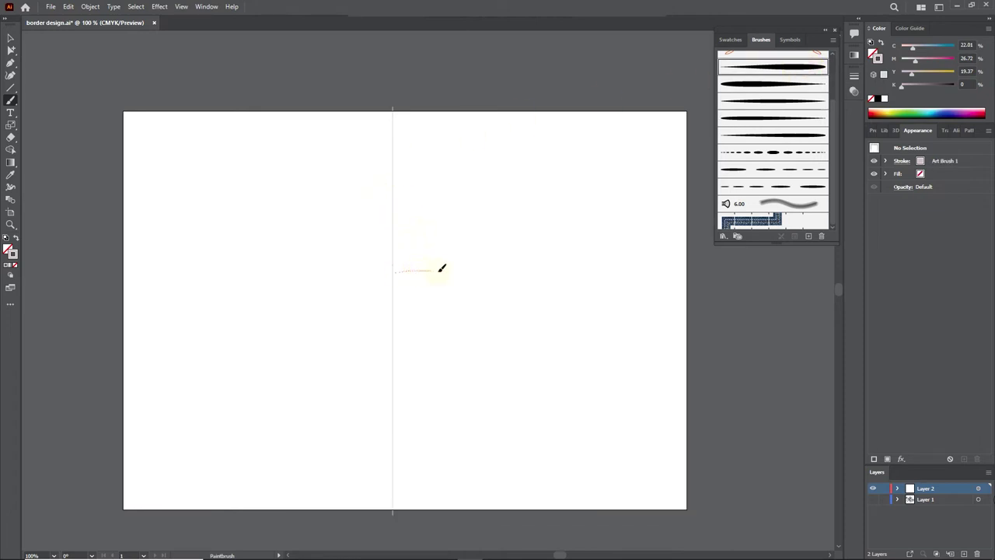
drag(461, 268, 462, 266)
key(ctrl+z)
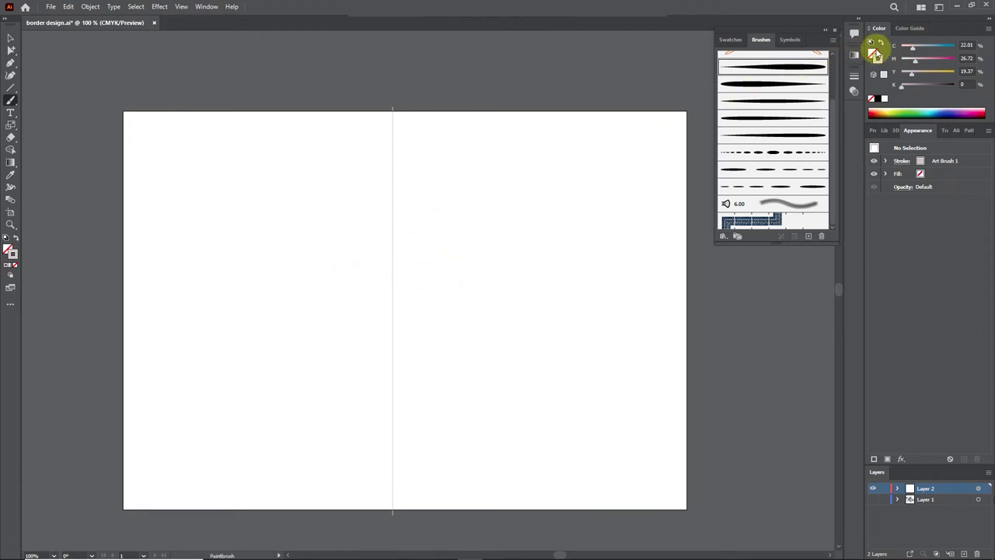
click(883, 98)
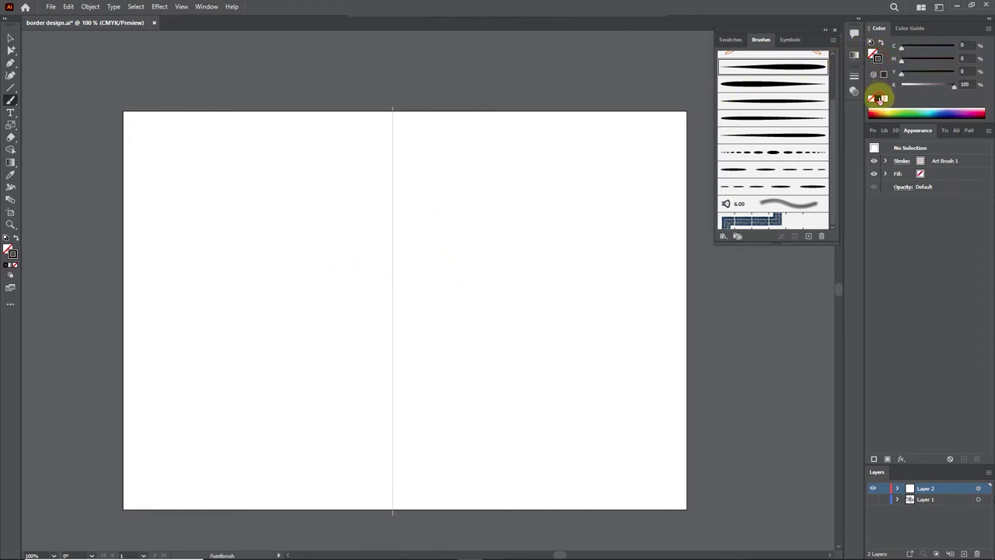
key(shift)
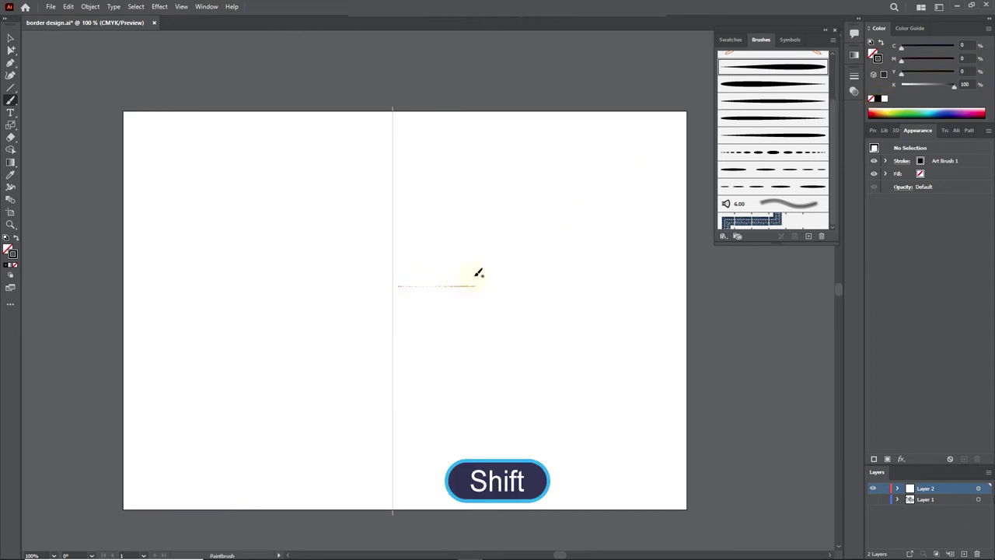
Paint a tapered horizontal stroke, an Art Brush 5 spiral curl and an Art Brush 3 S-swirl.
drag(479, 273, 478, 273)
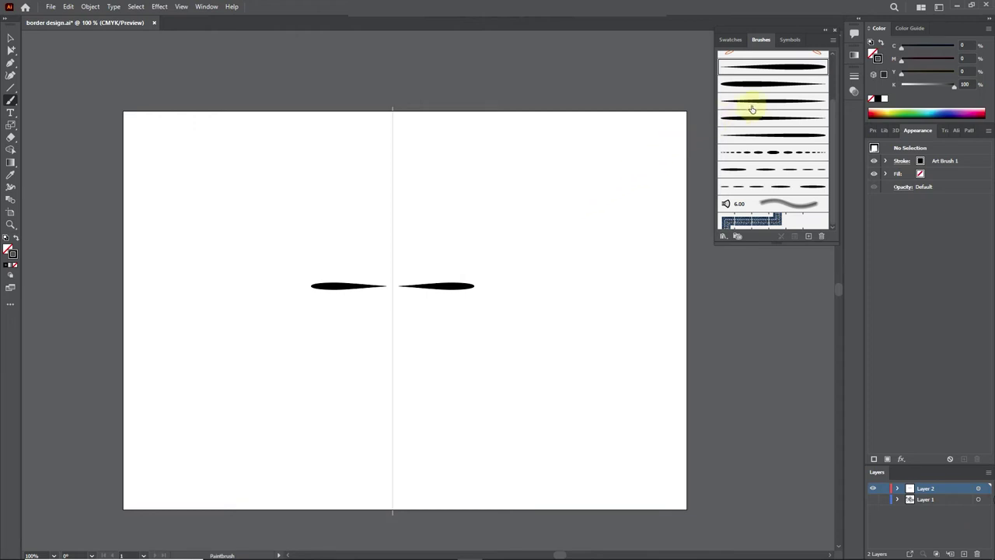
click(770, 136)
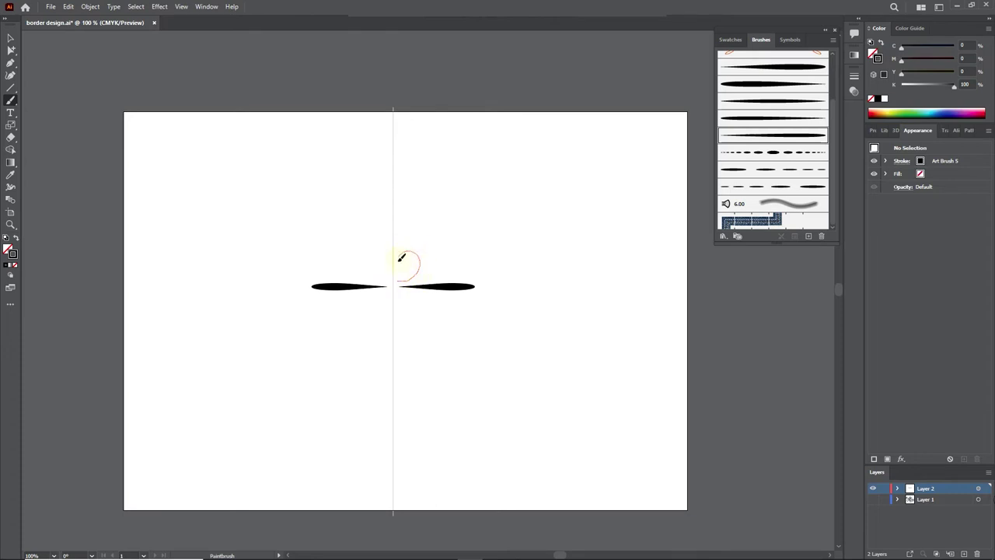
drag(410, 255, 421, 272)
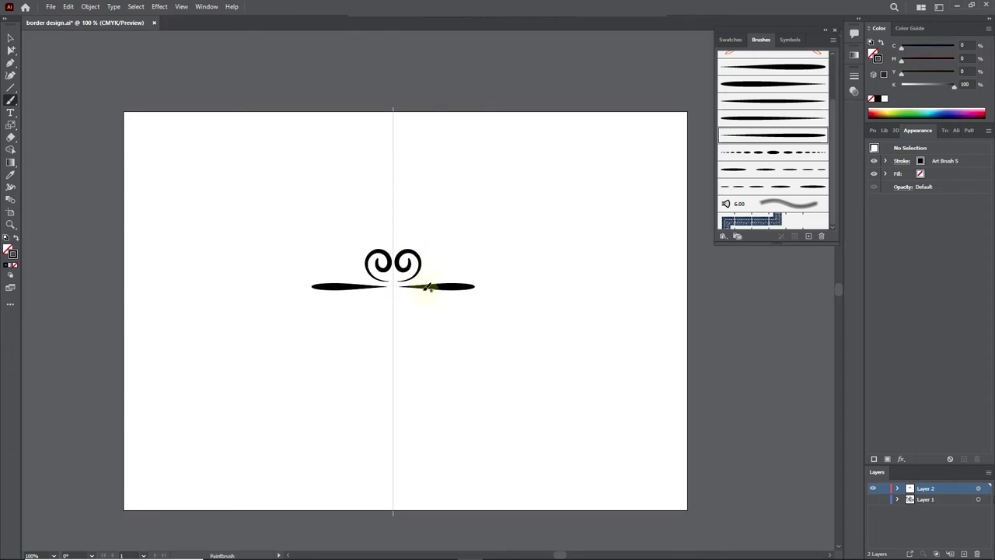
drag(410, 263, 422, 270)
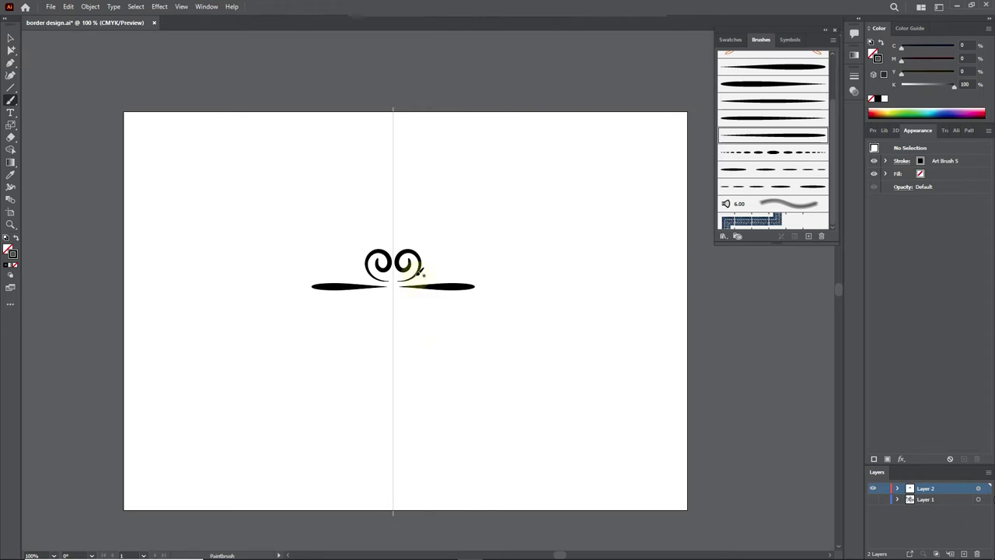
click(762, 101)
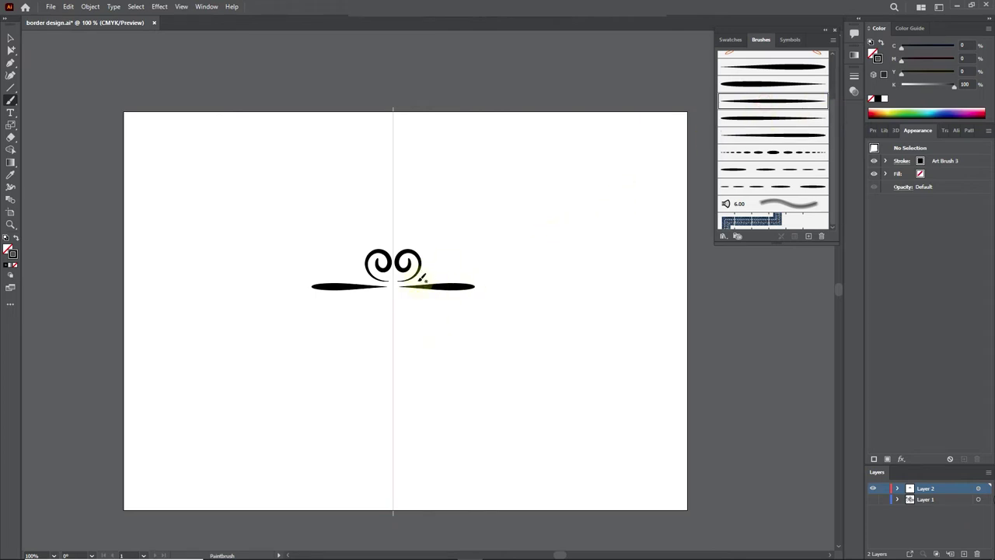
drag(418, 277, 459, 261)
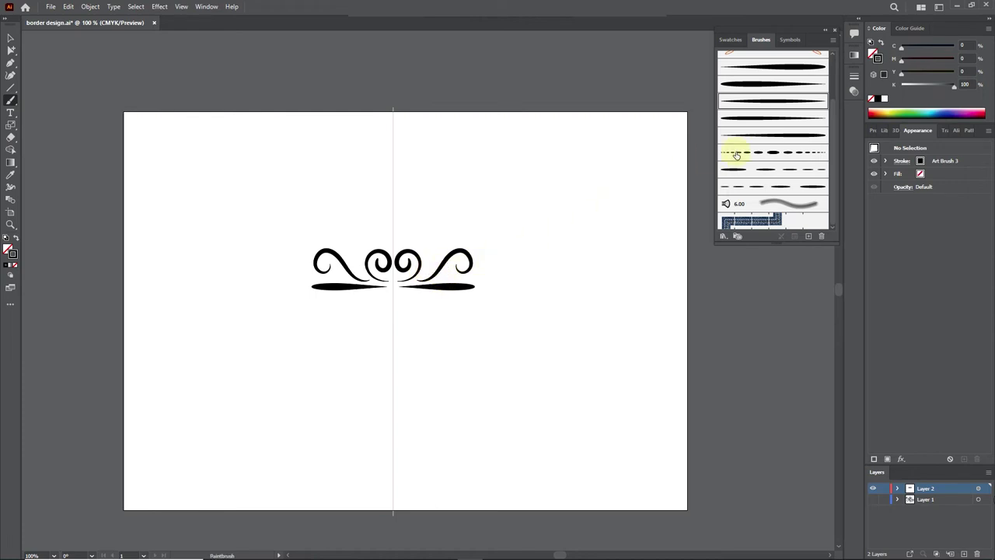
Paint an Art Brush 4 crescent by the spiral and a long Art Brush 5 tapered stroke.
click(766, 119)
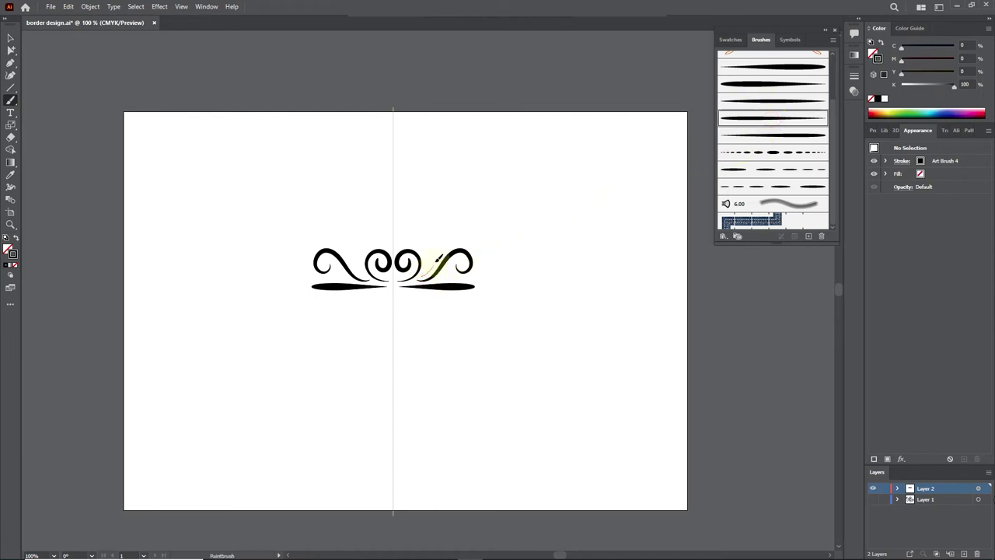
drag(427, 250, 423, 277)
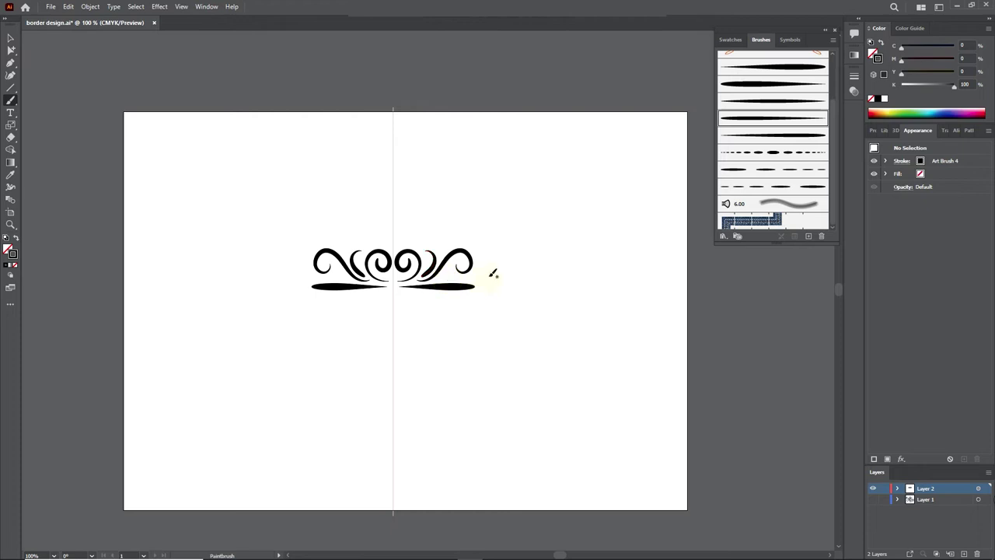
click(769, 136)
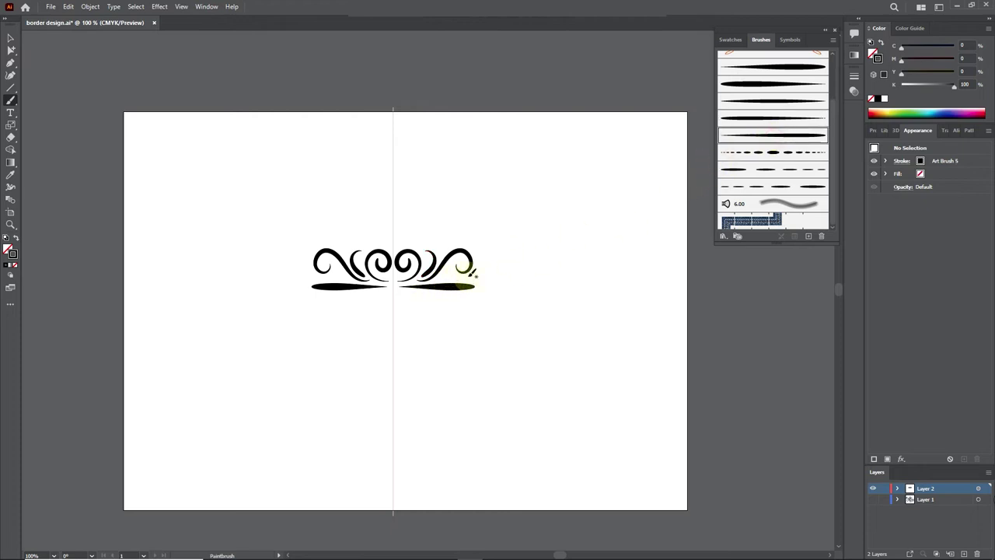
drag(478, 278, 539, 285)
Add a graduated-dots row at the right end and a thin Art Brush 2 sweeping flourish.
click(766, 153)
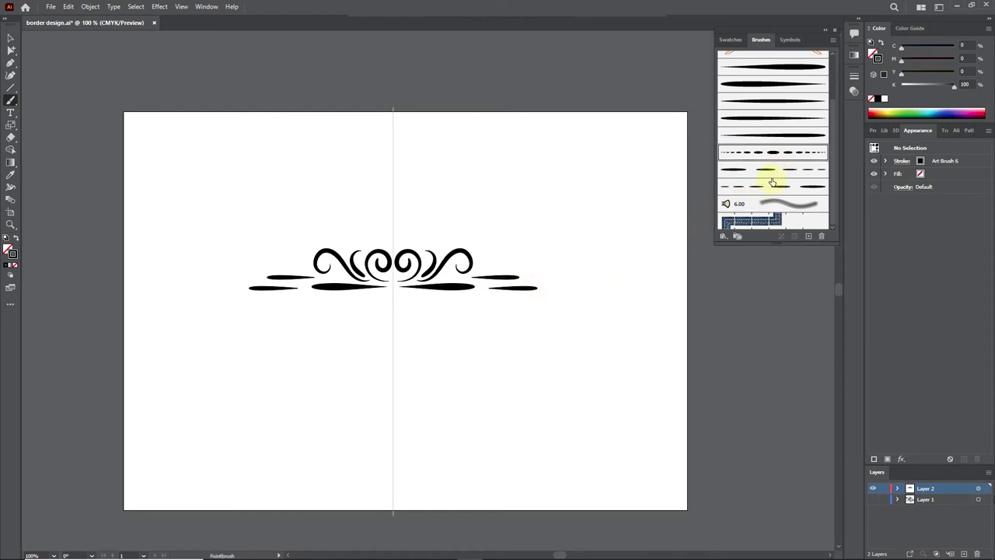
click(772, 183)
drag(525, 280, 578, 277)
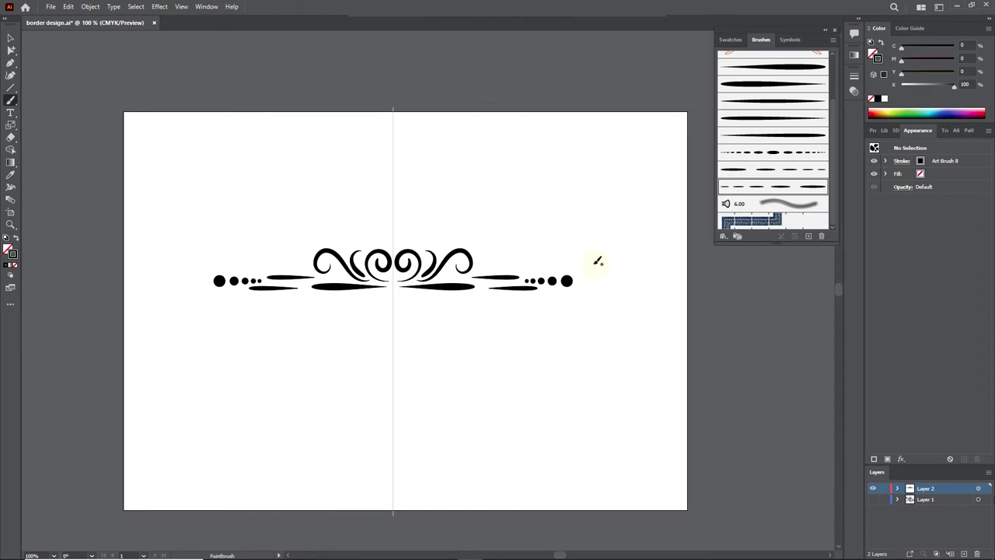
click(762, 86)
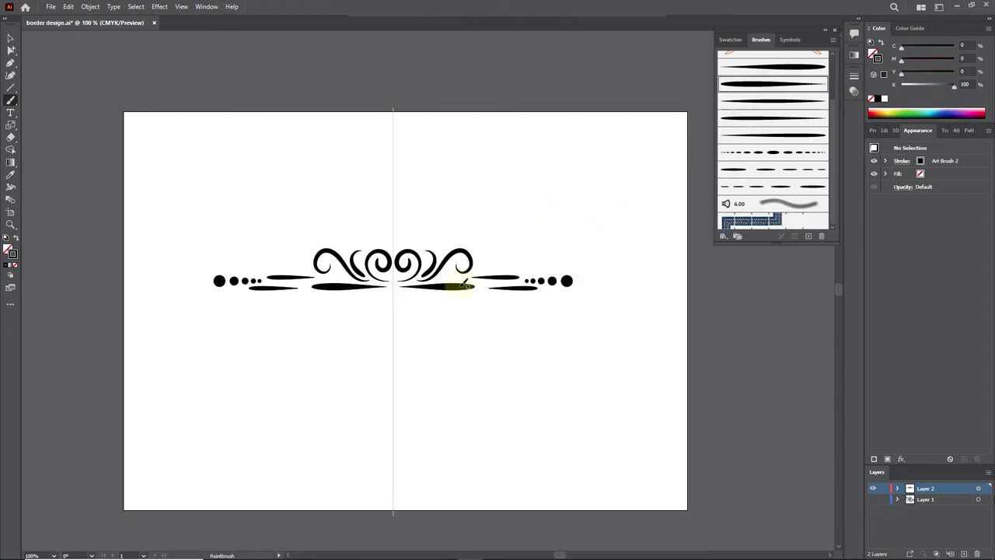
mouse_move(443, 277)
mouse_down()
mouse_move(513, 276)
mouse_move(559, 293)
mouse_up()
Nudge the right swirl group upward with Shift+Up.
click(11, 37)
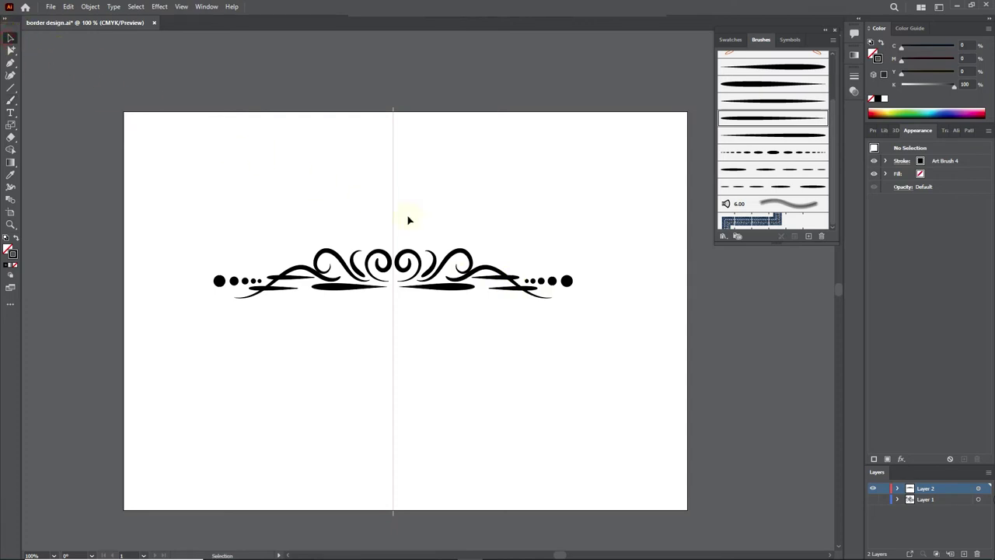
click(474, 271)
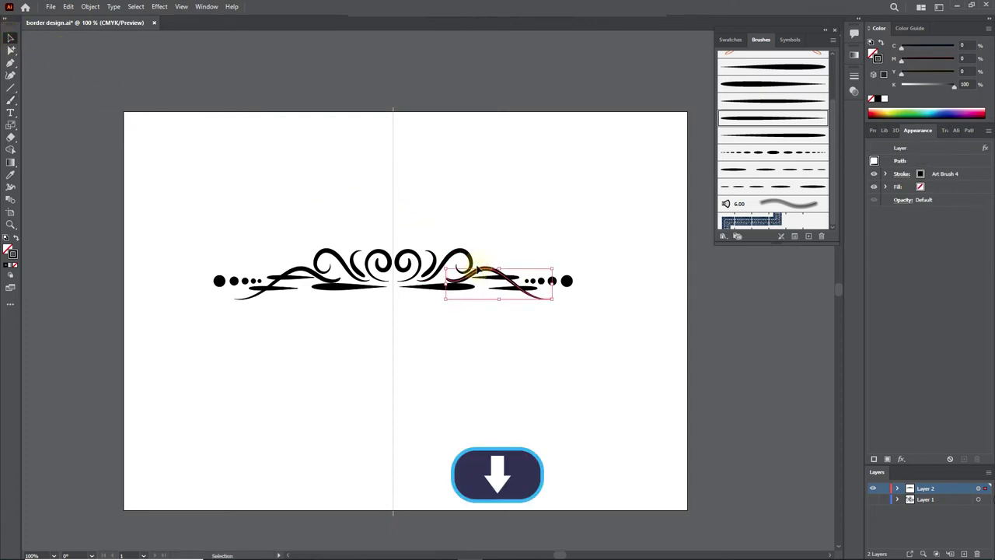
scroll(477, 269, up, 1)
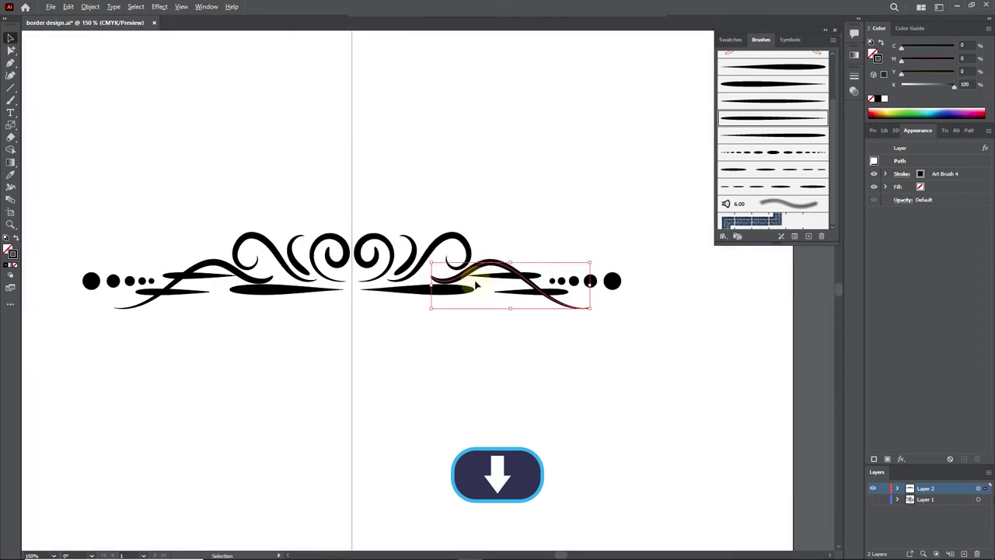
click(517, 217)
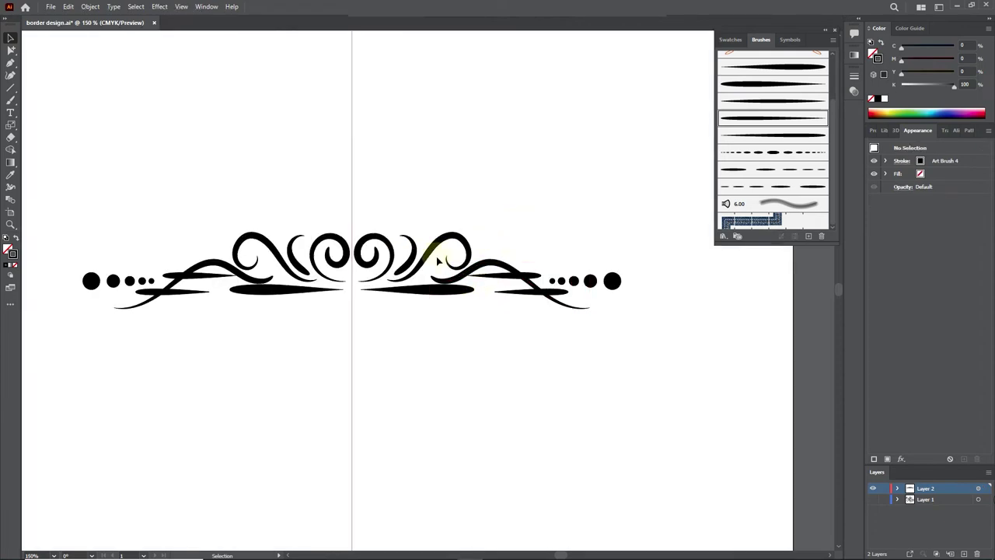
click(366, 236)
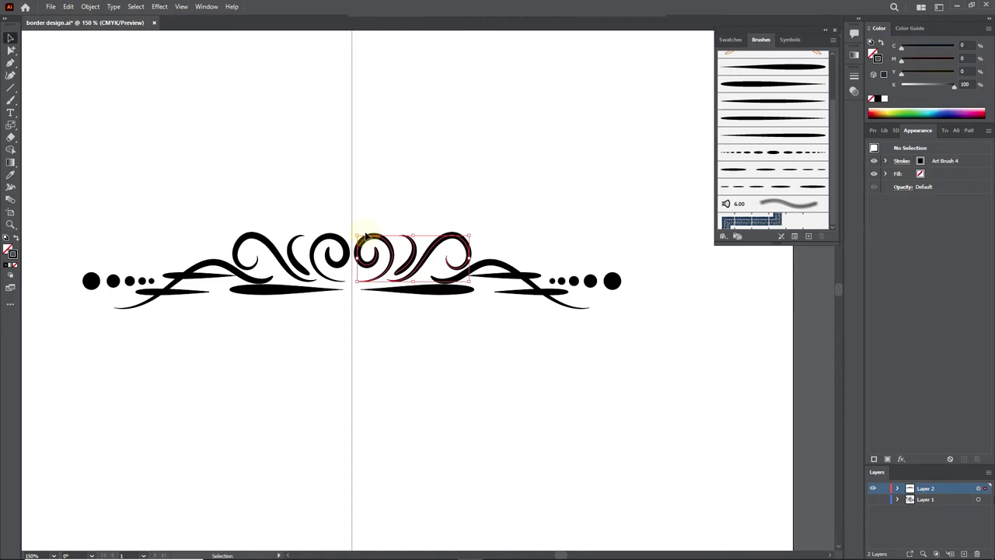
key(shift)
key(Up)
key(Up)
key(Up)
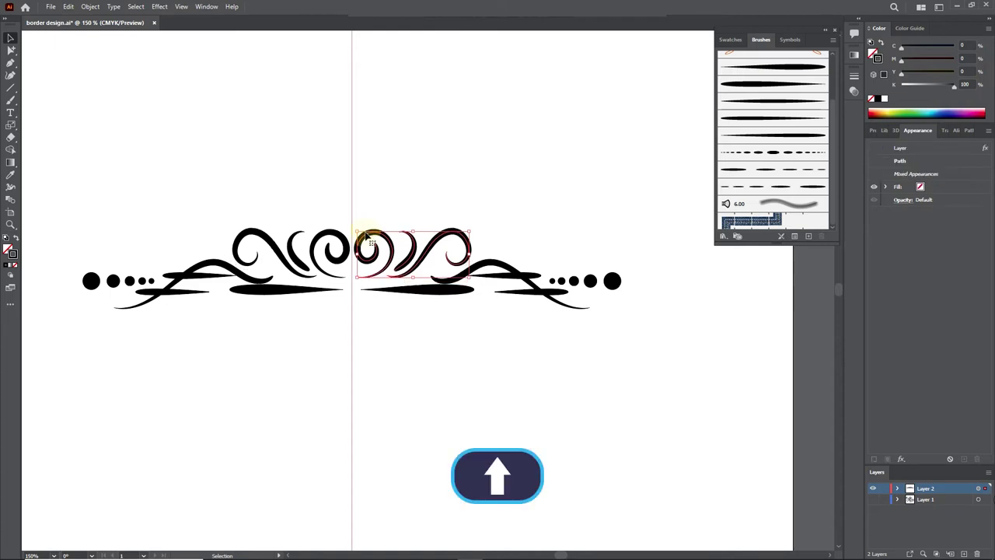
Nudge the right sweeping flourish slightly upward with the Up arrow.
click(504, 233)
click(494, 265)
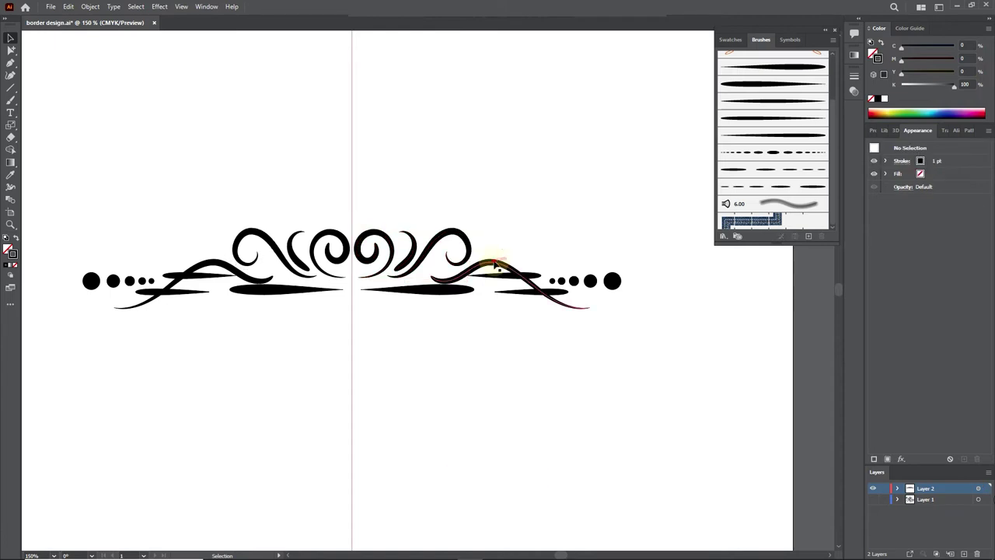
key(Up)
key(Up)
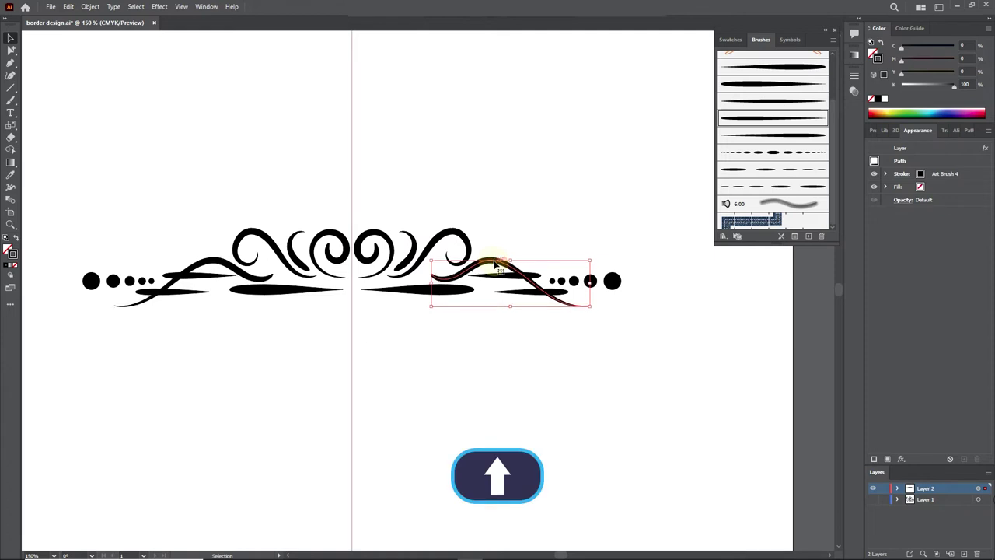
click(492, 365)
key(ctrl+minus)
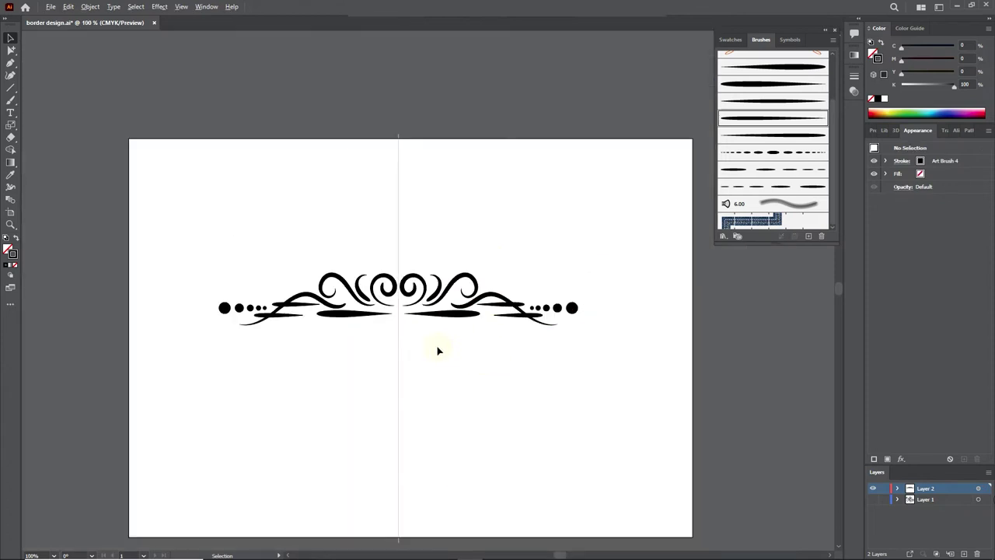
scroll(438, 351, up, 1)
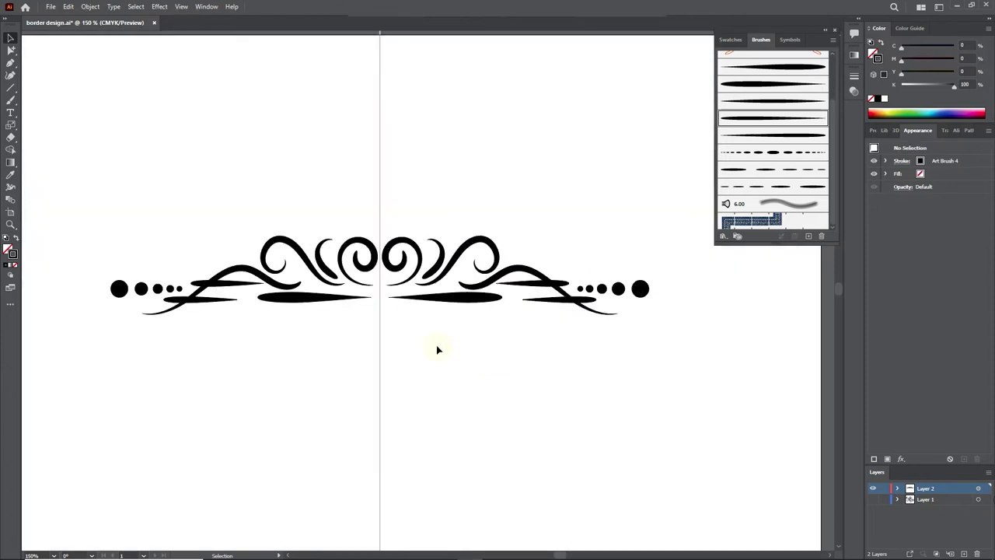
click(770, 85)
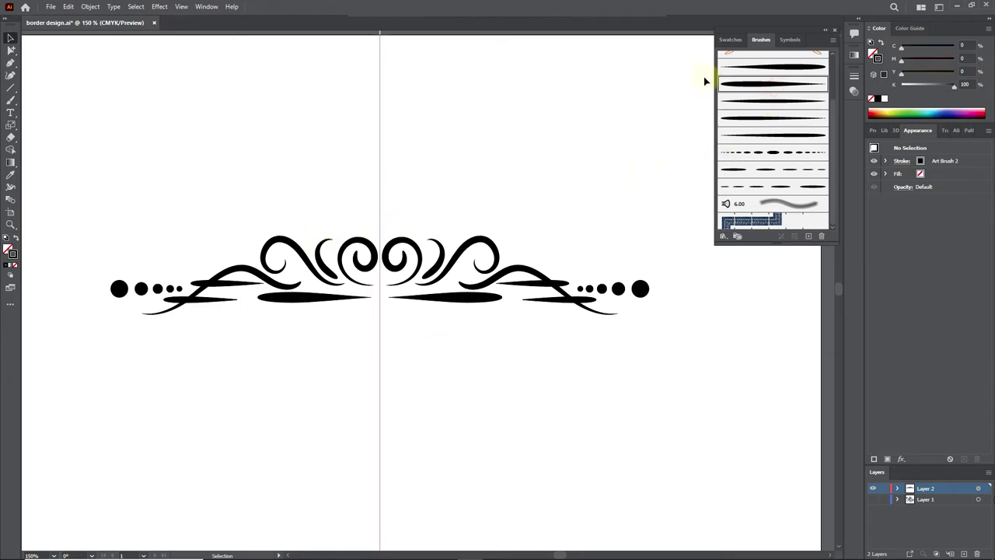
Paint an Art Brush 1 leaf swirl and curved drop, plus an Art Brush 3 stroke below centre.
click(11, 100)
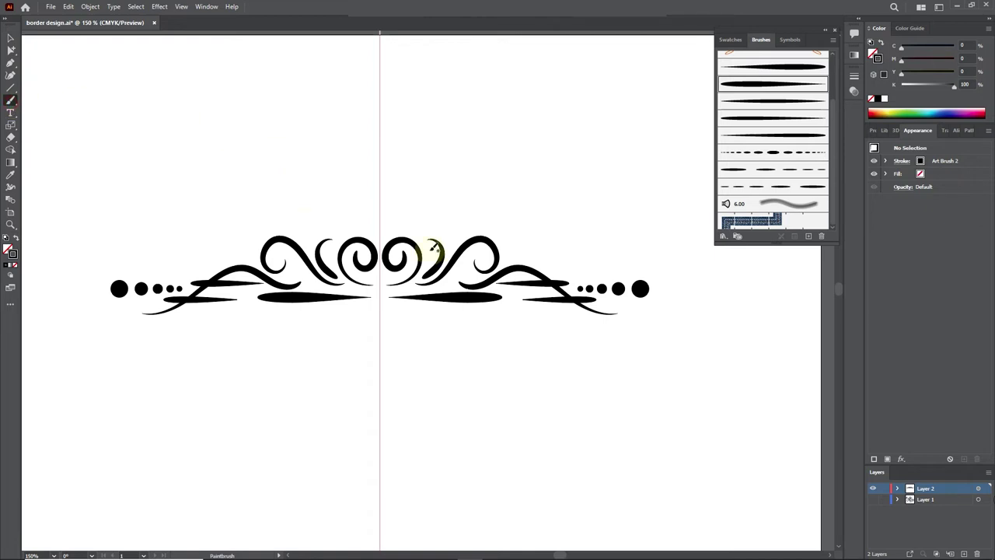
click(770, 67)
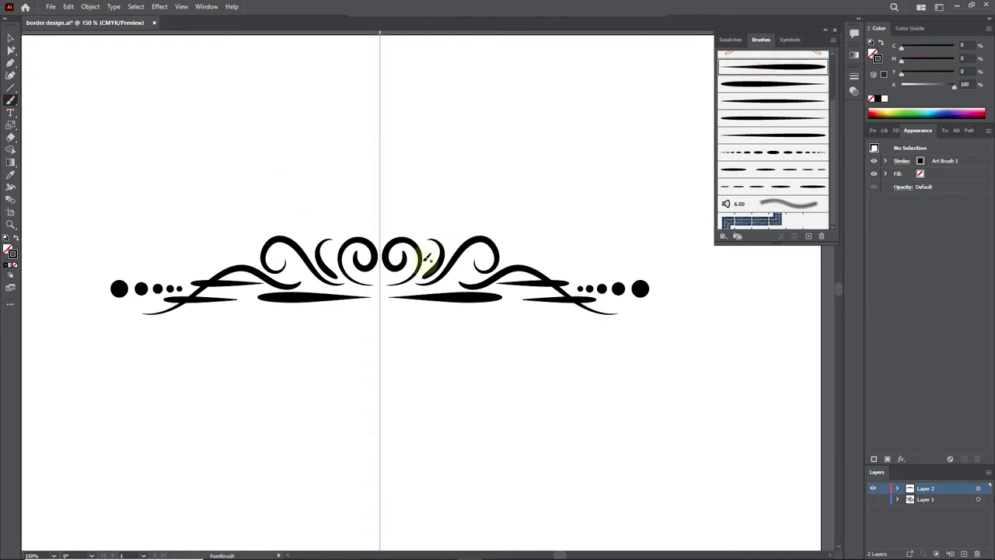
drag(447, 232, 465, 227)
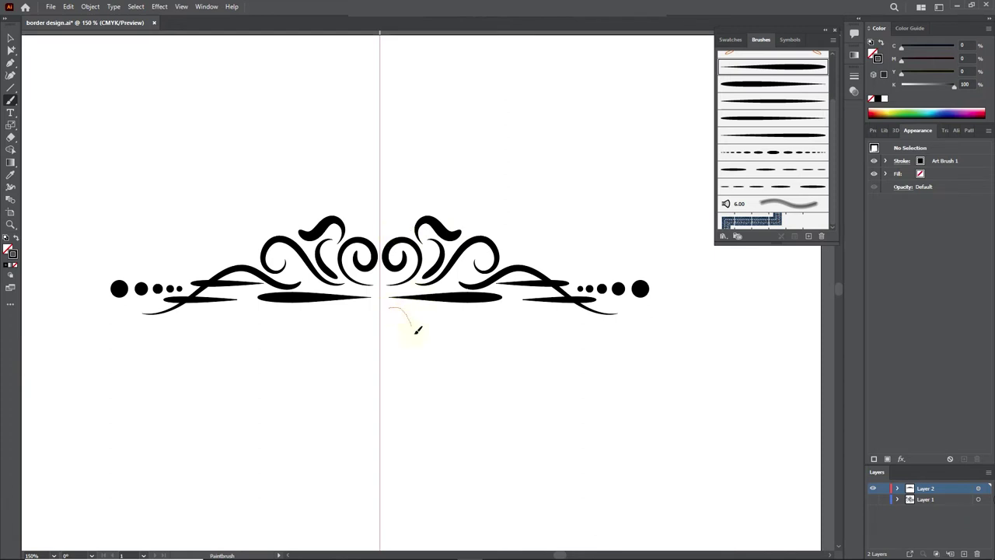
mouse_move(418, 329)
mouse_down()
mouse_move(425, 348)
mouse_move(401, 334)
mouse_up()
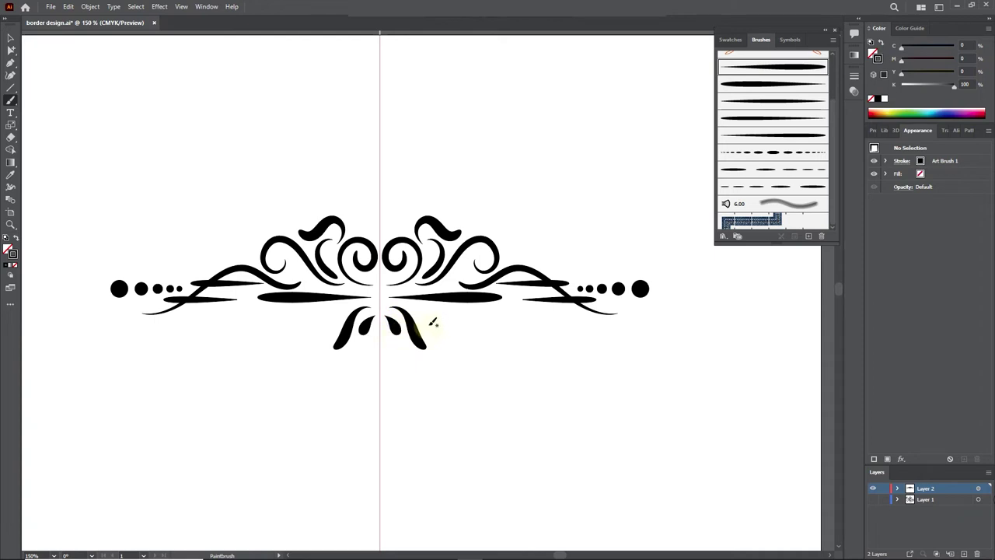
click(799, 101)
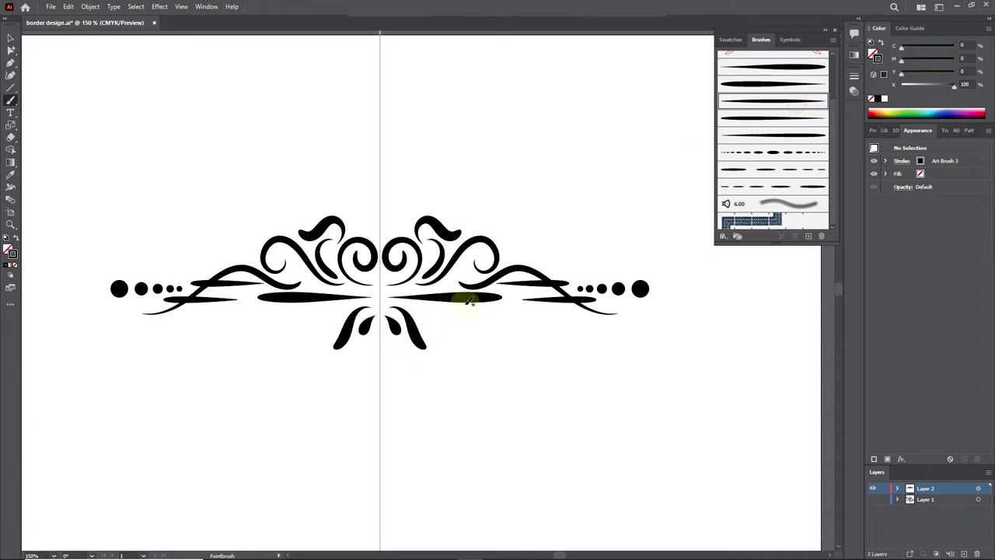
mouse_move(424, 313)
mouse_down()
mouse_move(449, 337)
mouse_move(456, 325)
mouse_up()
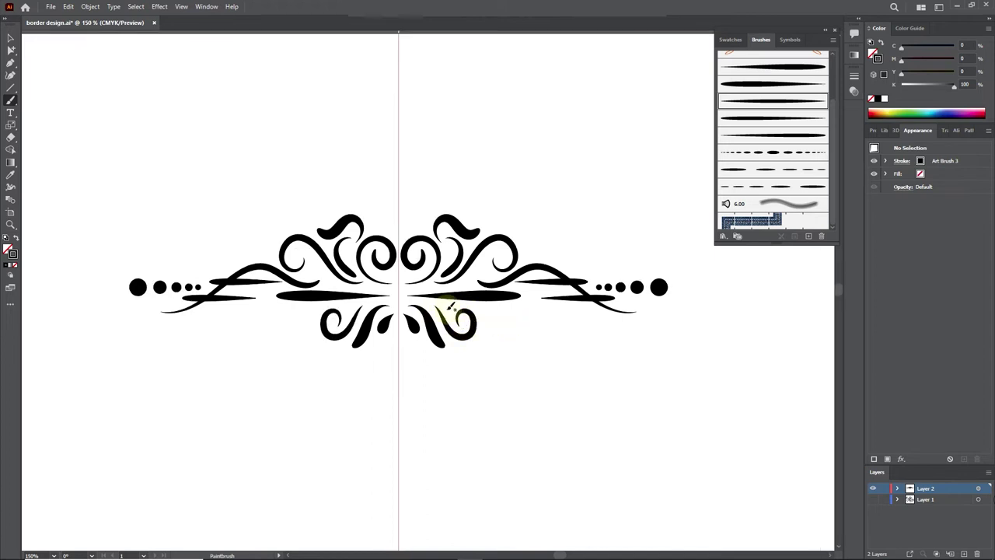
click(11, 39)
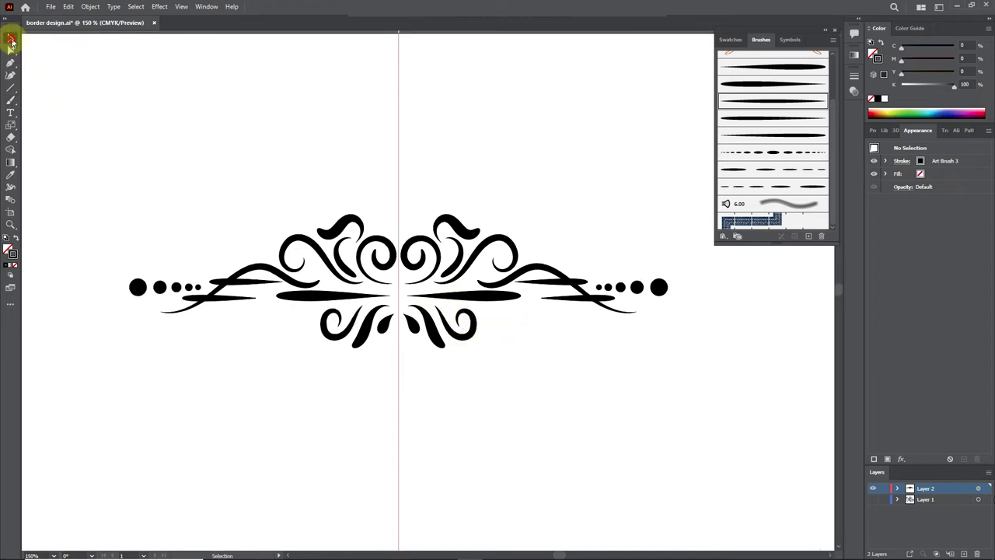
Try Art Brushes 2, 1, 5 and 4 on the lower-right curl, settling on Art Brush 5.
click(462, 329)
click(769, 101)
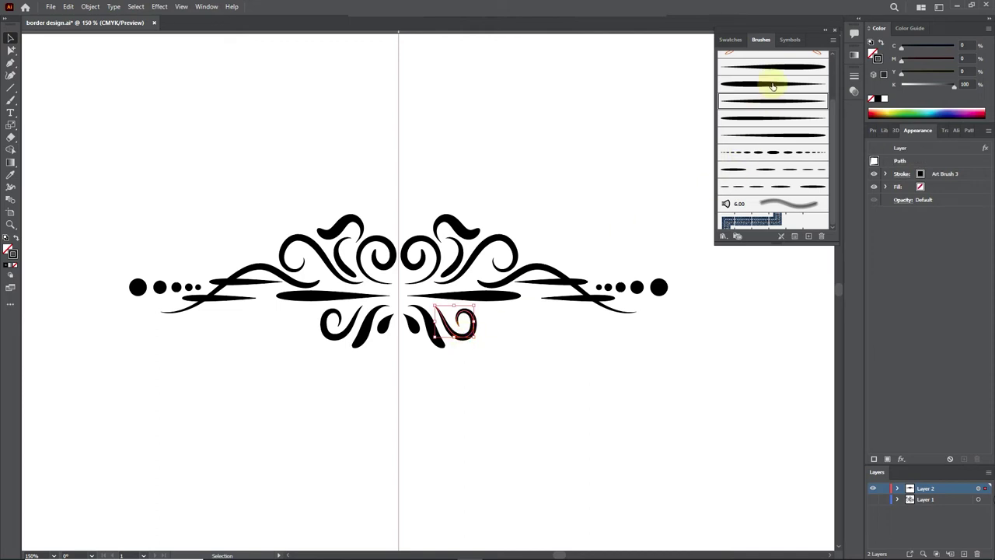
click(773, 86)
click(778, 68)
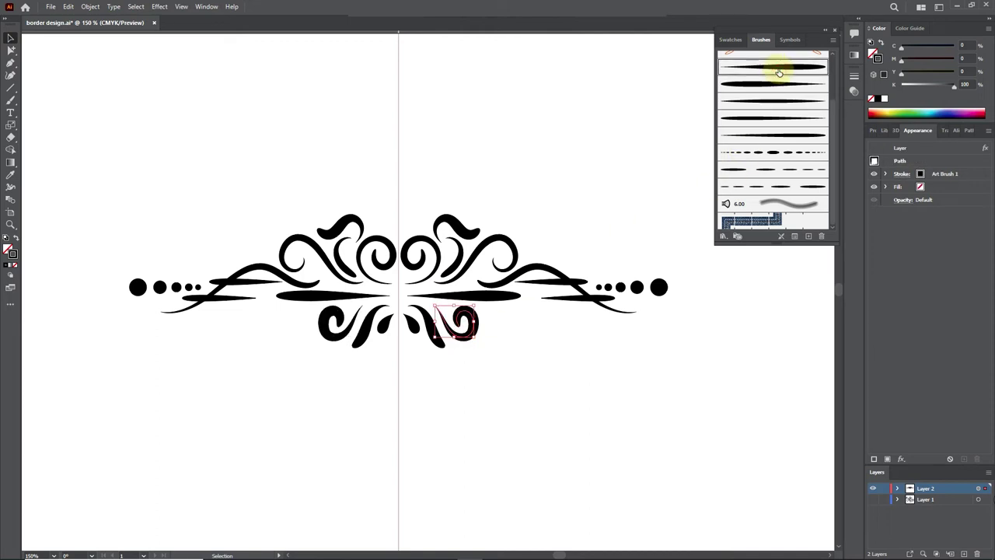
click(777, 136)
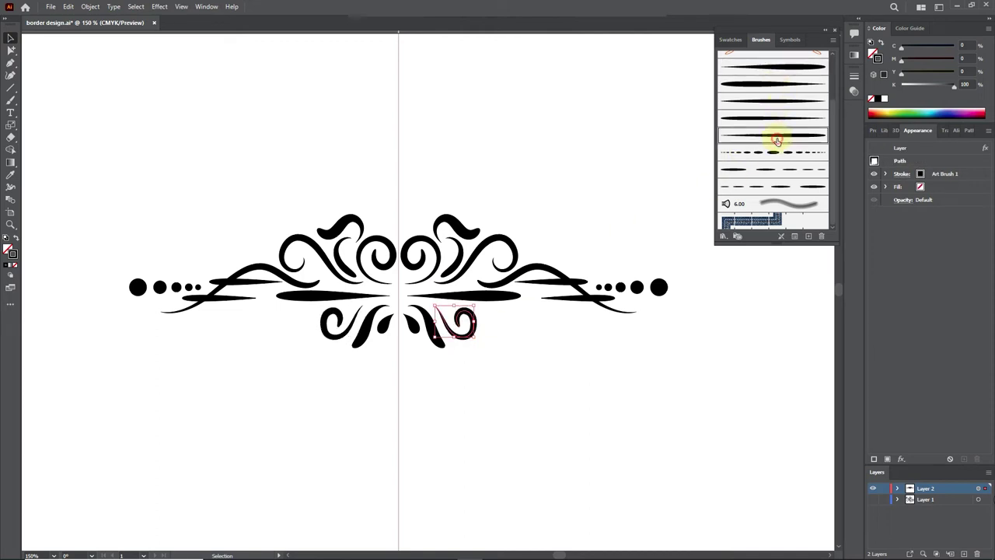
click(782, 122)
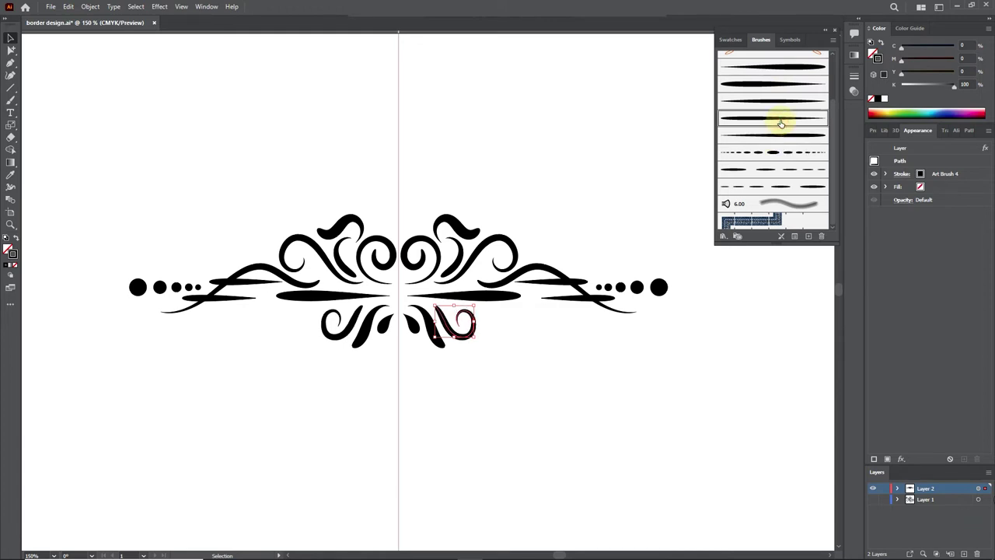
click(780, 134)
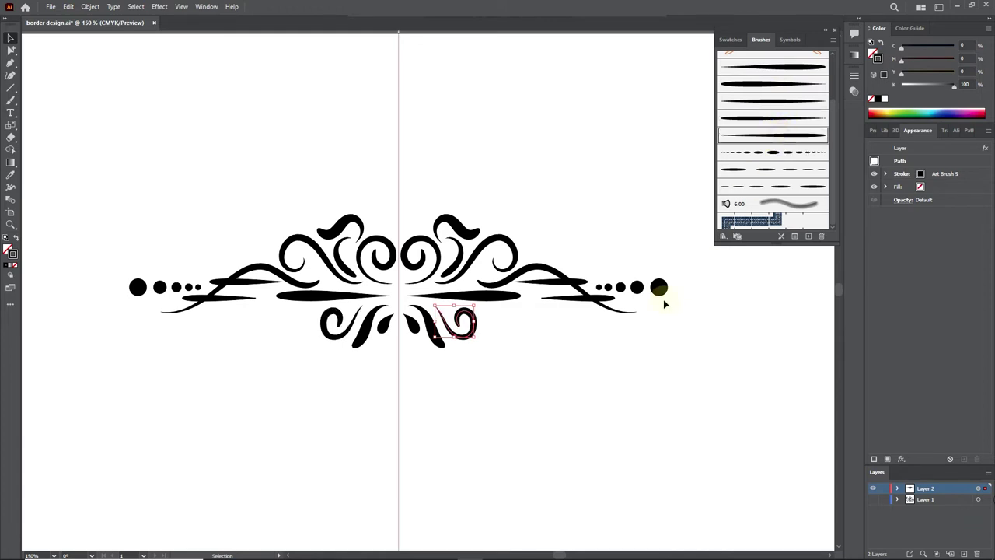
click(644, 333)
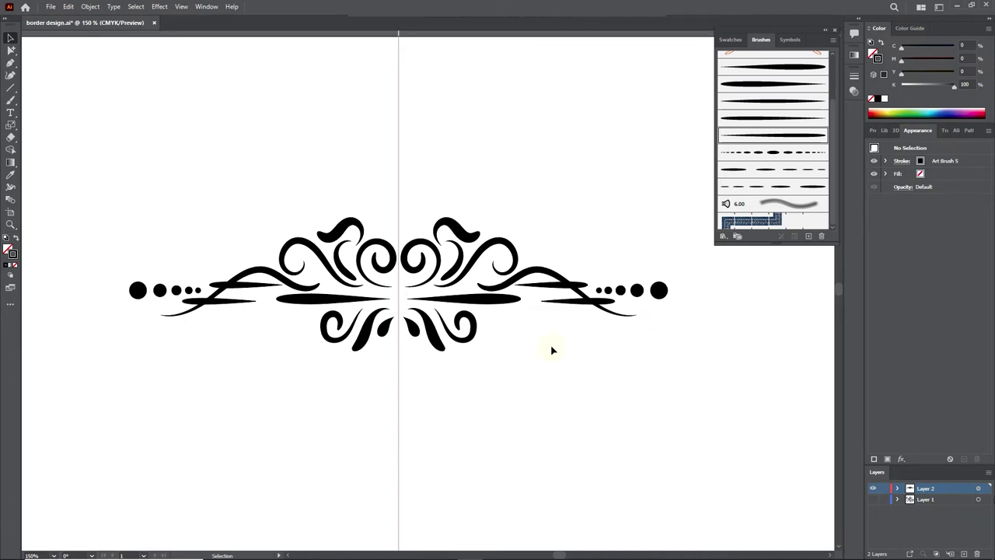
Inspect the right-side curls by selecting them in turn, ending with the top curl selected.
click(419, 261)
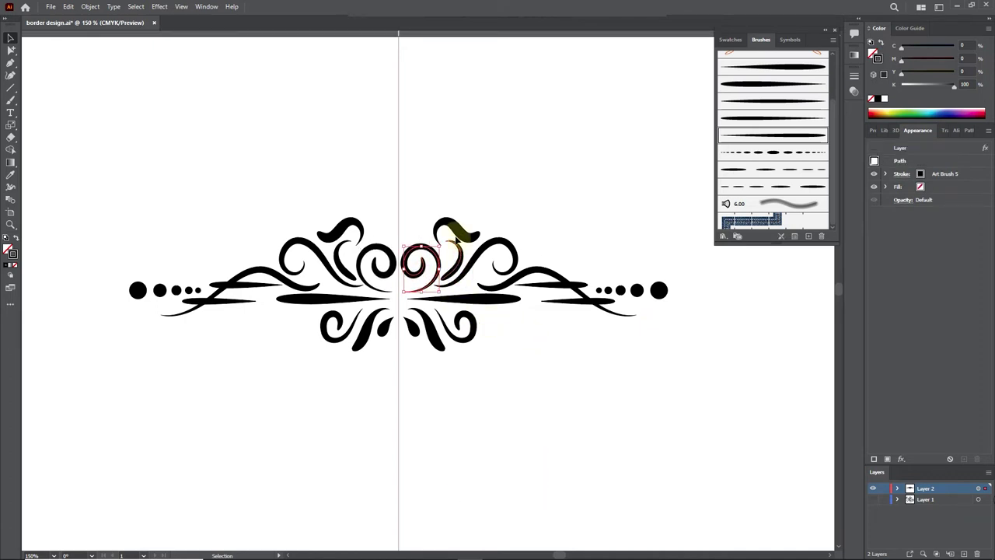
click(457, 237)
shift+click(476, 299)
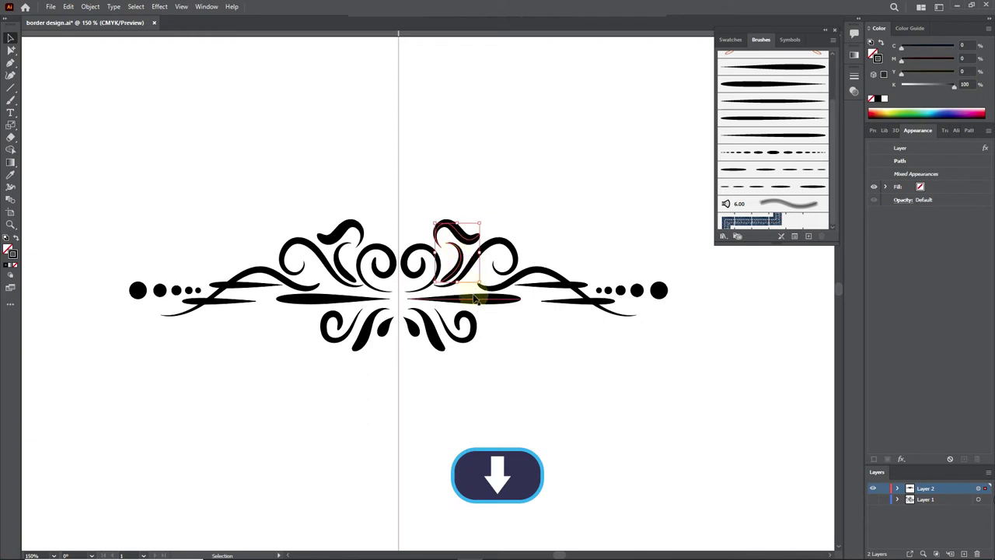
click(444, 228)
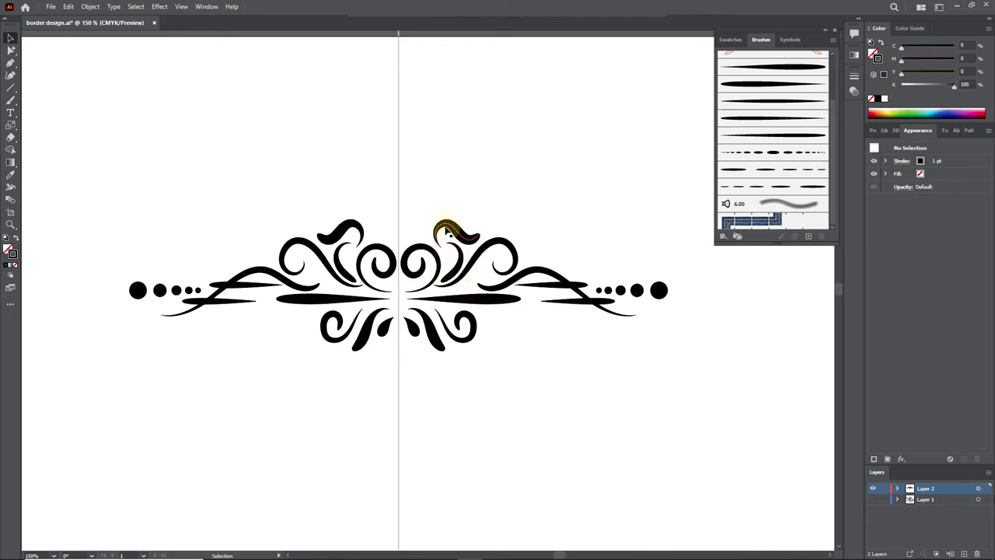
click(479, 278)
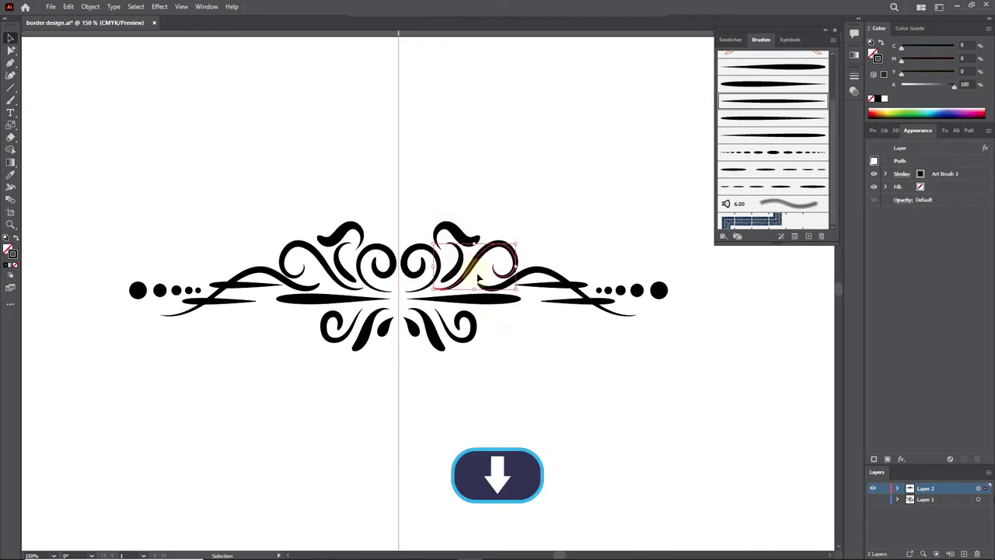
click(509, 331)
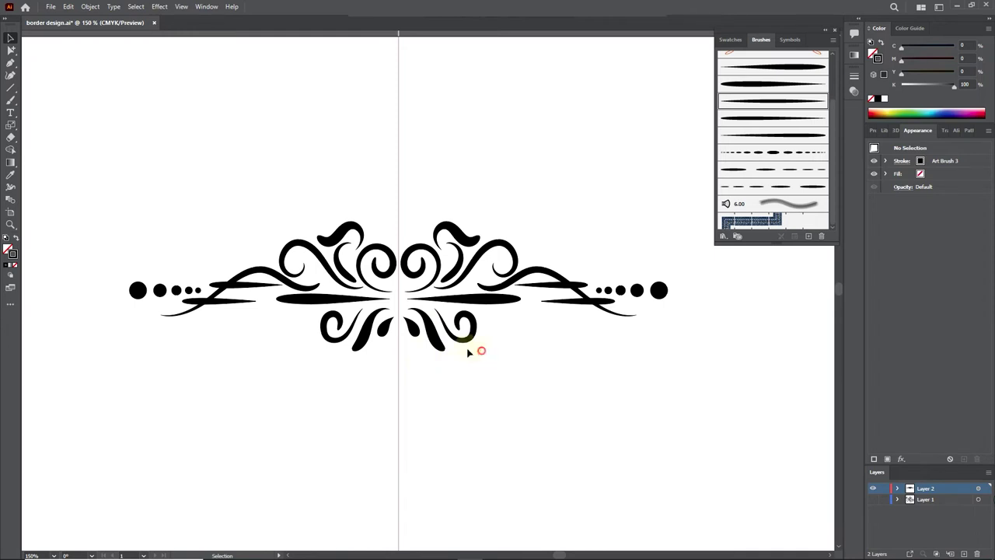
drag(469, 353, 412, 320)
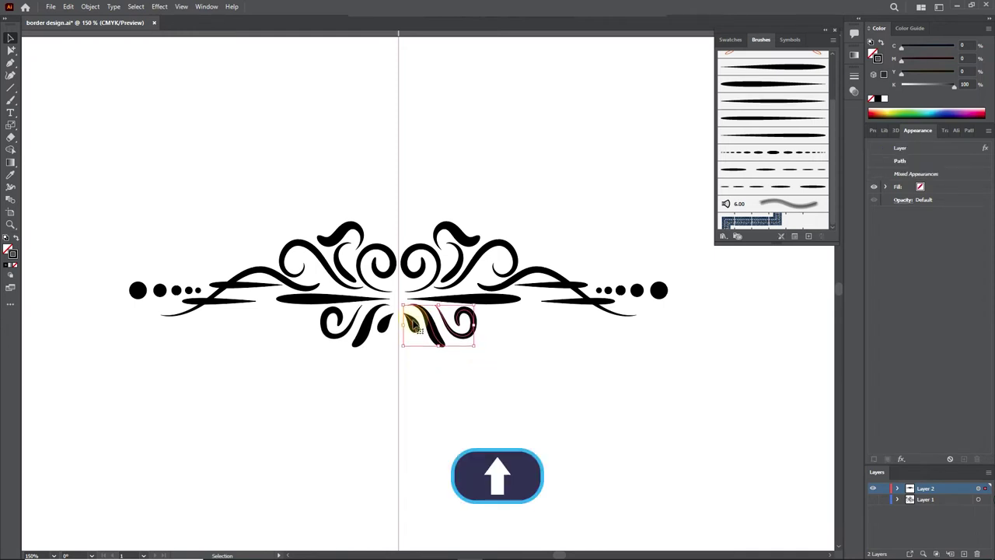
click(487, 376)
alt+scroll(473, 347, down, 1)
alt+scroll(465, 349, up, 1)
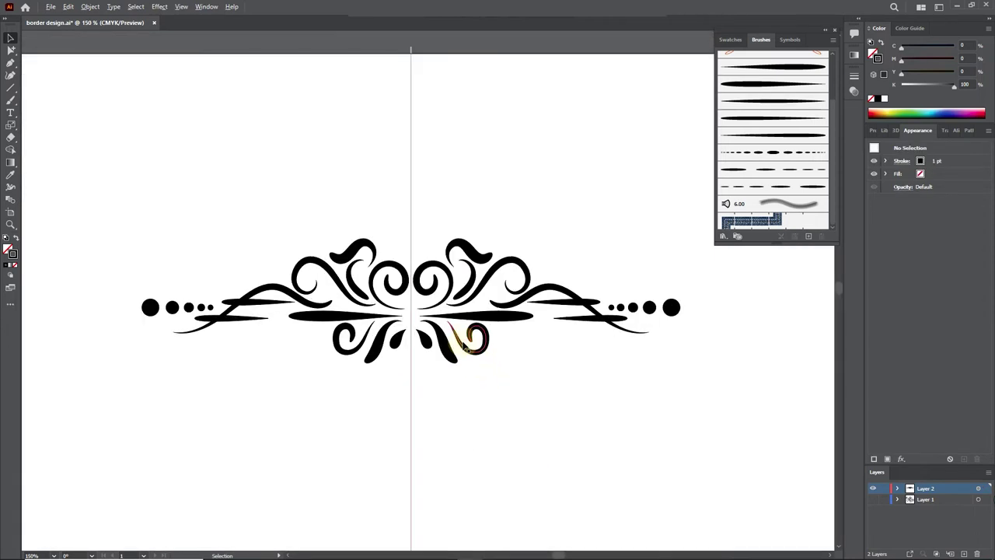
click(469, 241)
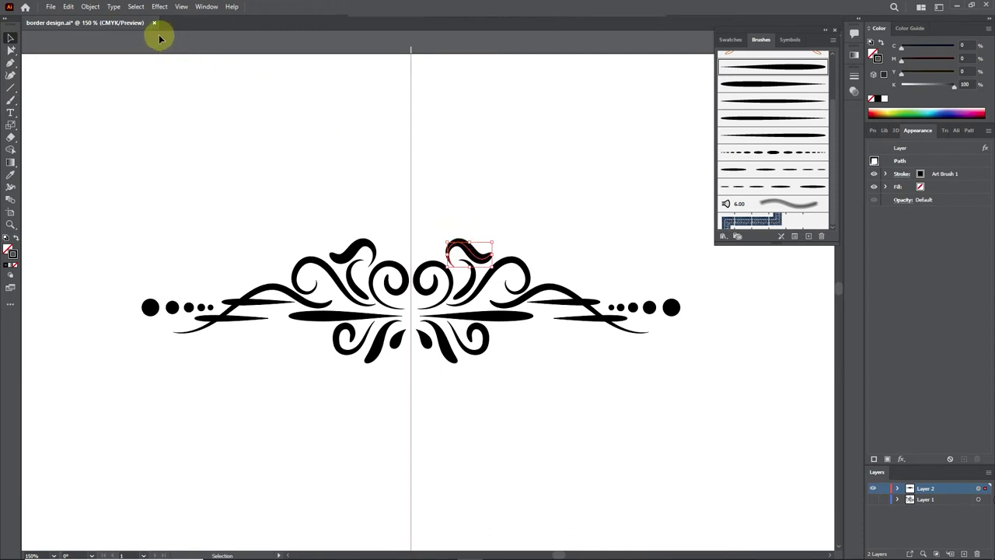
Thin the top curl's stroke weight to 0.5 pt.
click(854, 76)
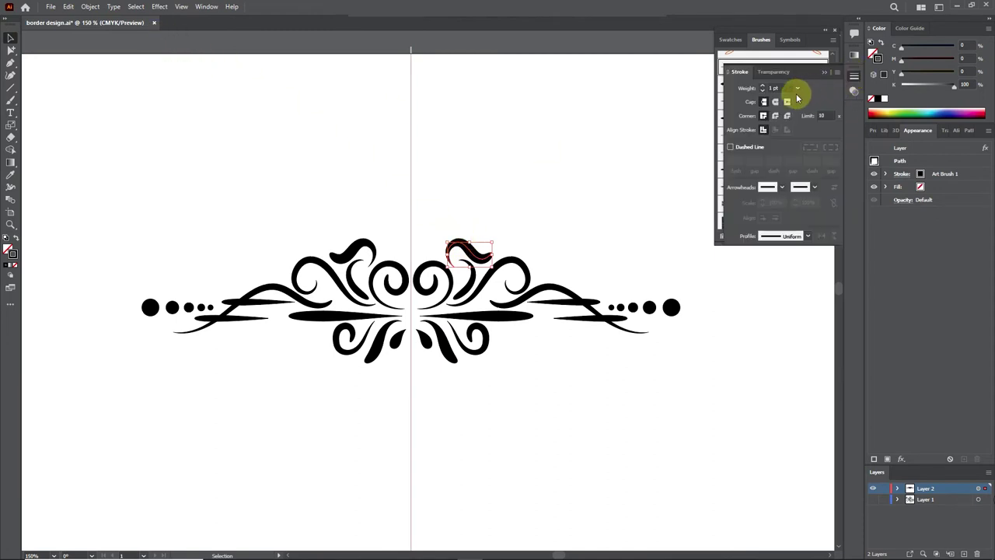
click(796, 89)
click(811, 111)
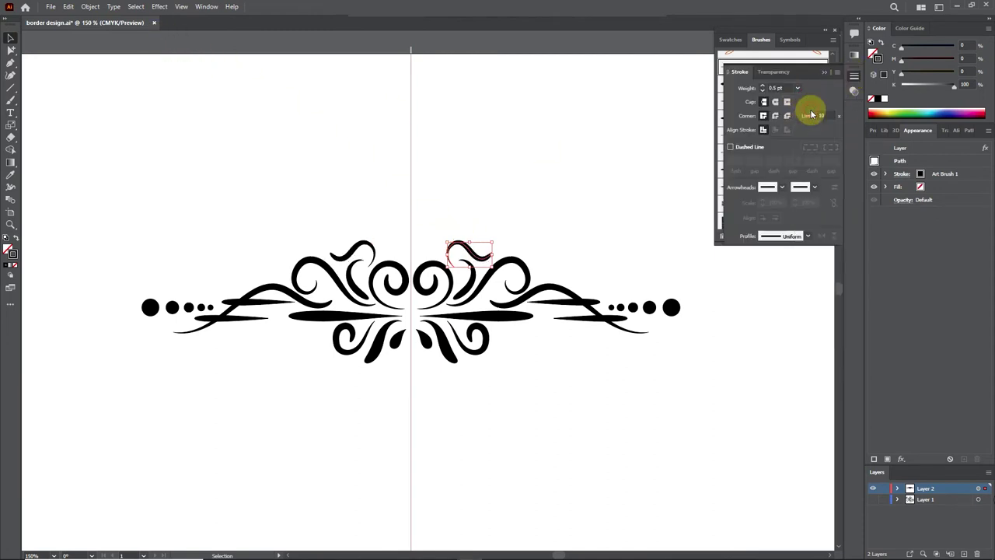
click(797, 87)
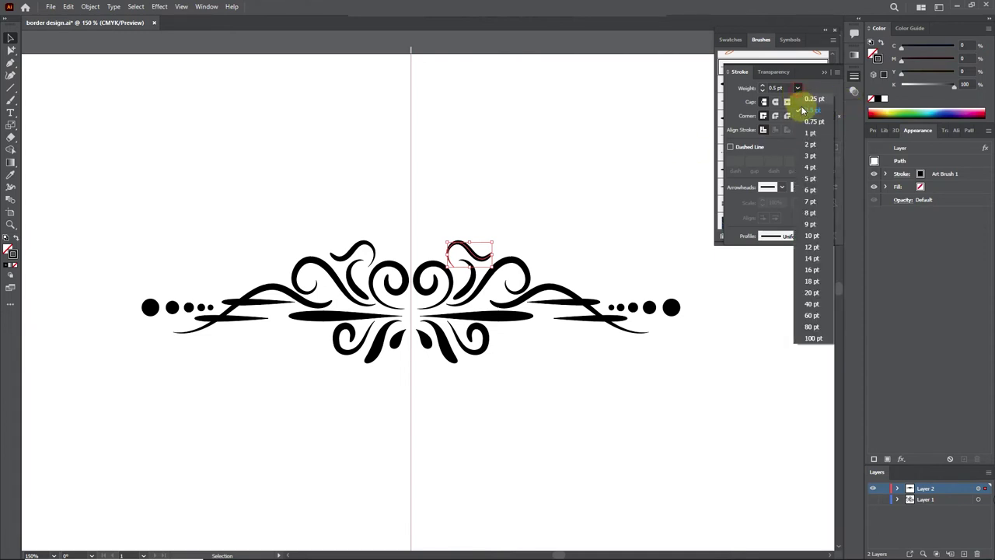
click(808, 119)
click(622, 163)
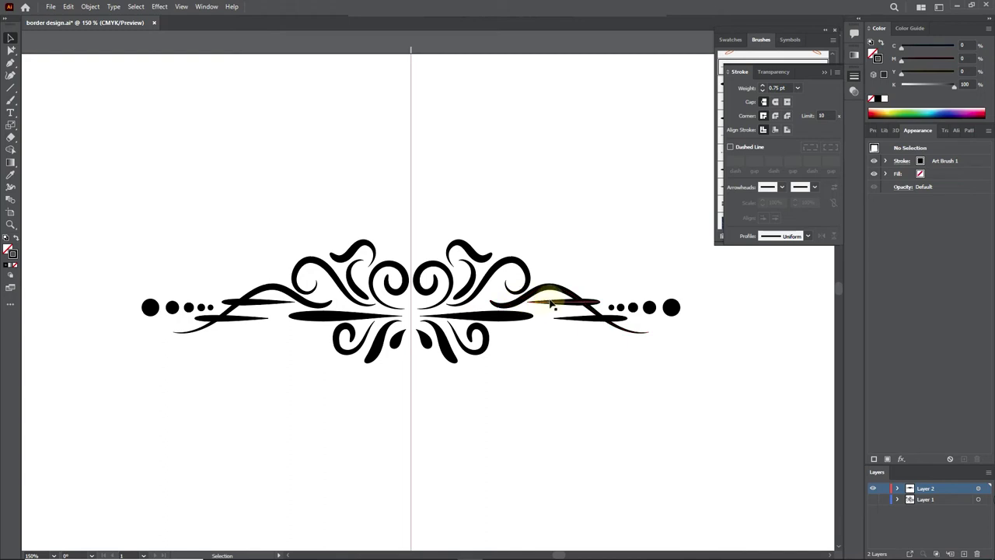
Set the long right spike and the right-hand row of dots to 0.75 pt.
click(521, 317)
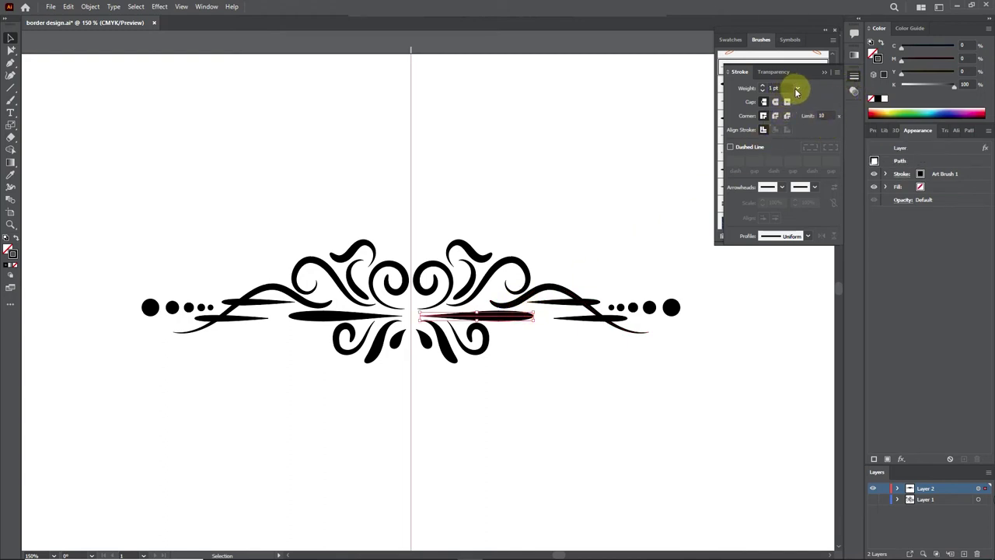
click(797, 88)
click(814, 122)
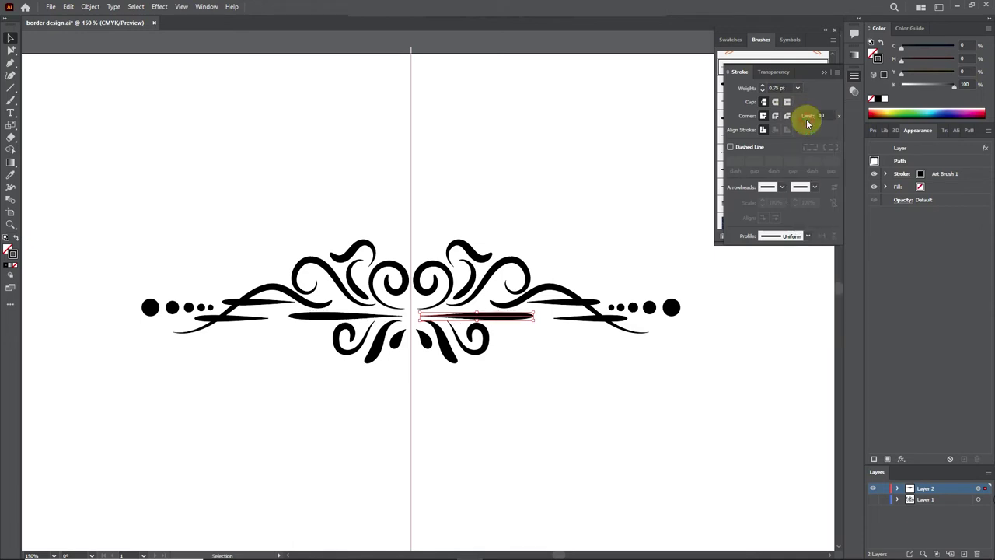
click(600, 187)
click(670, 308)
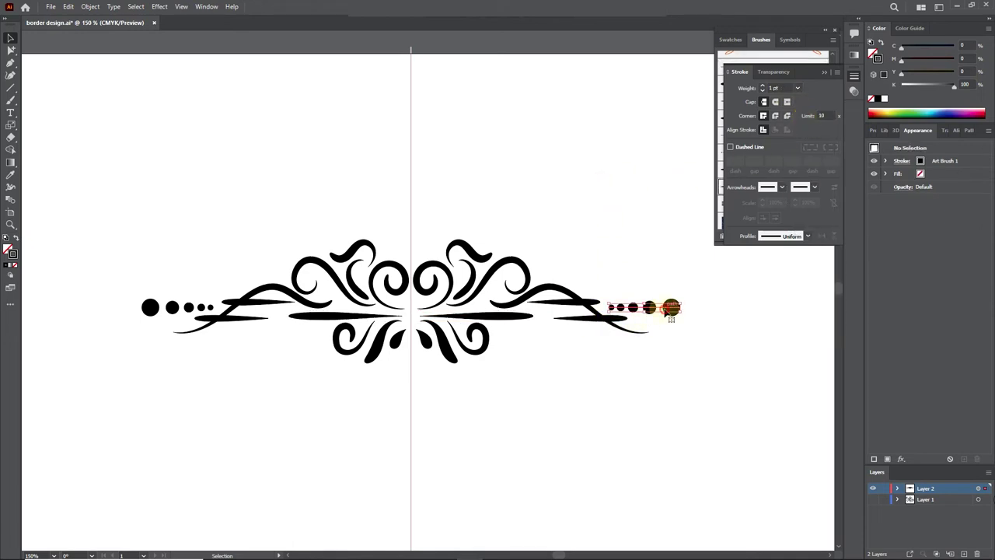
click(797, 88)
click(815, 104)
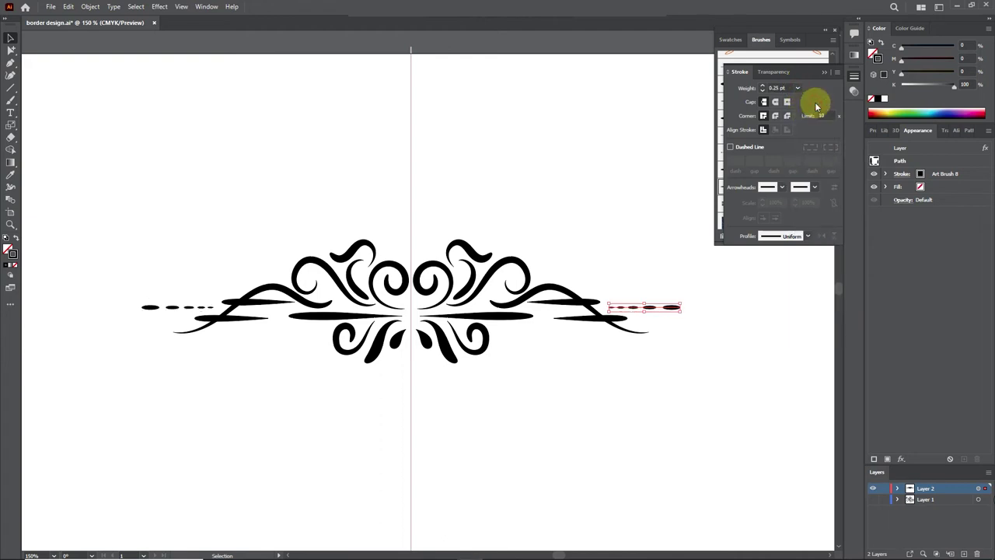
click(798, 87)
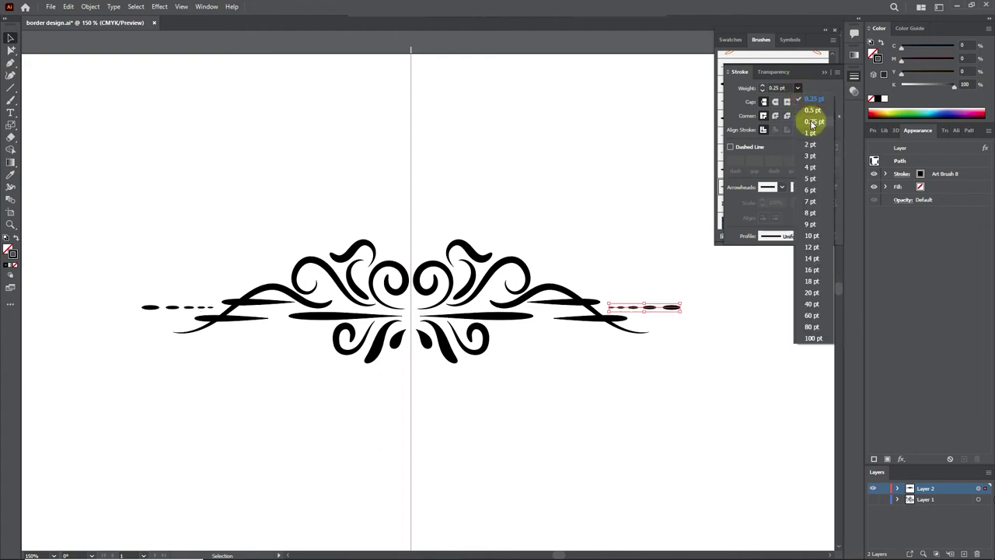
click(814, 121)
click(673, 213)
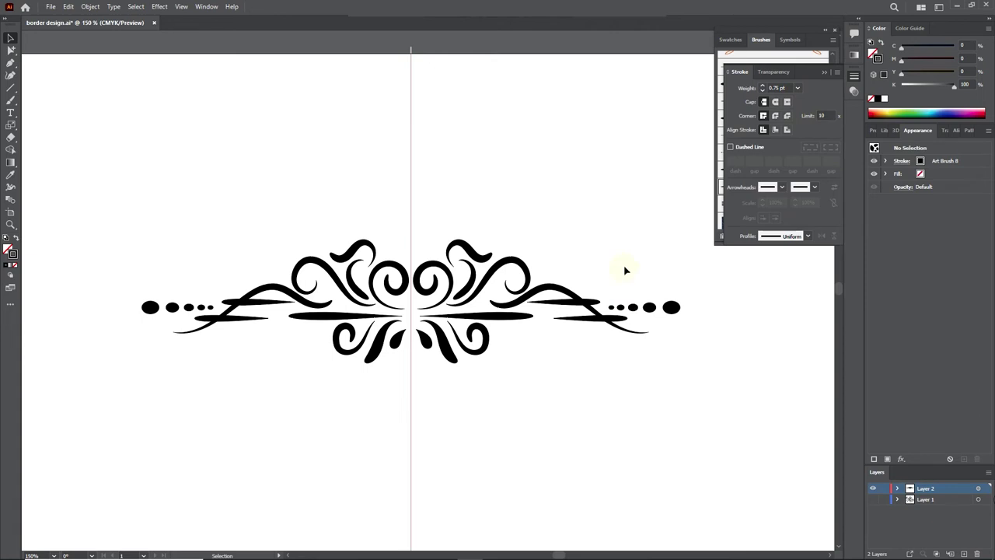
Thin the leaf below centre on the right to 0.5 pt.
click(443, 342)
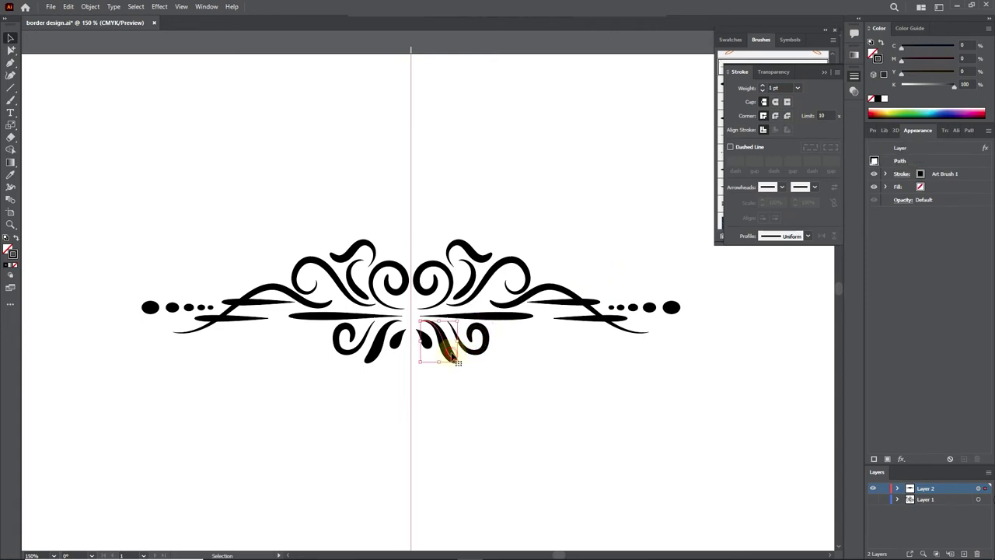
click(798, 87)
click(809, 111)
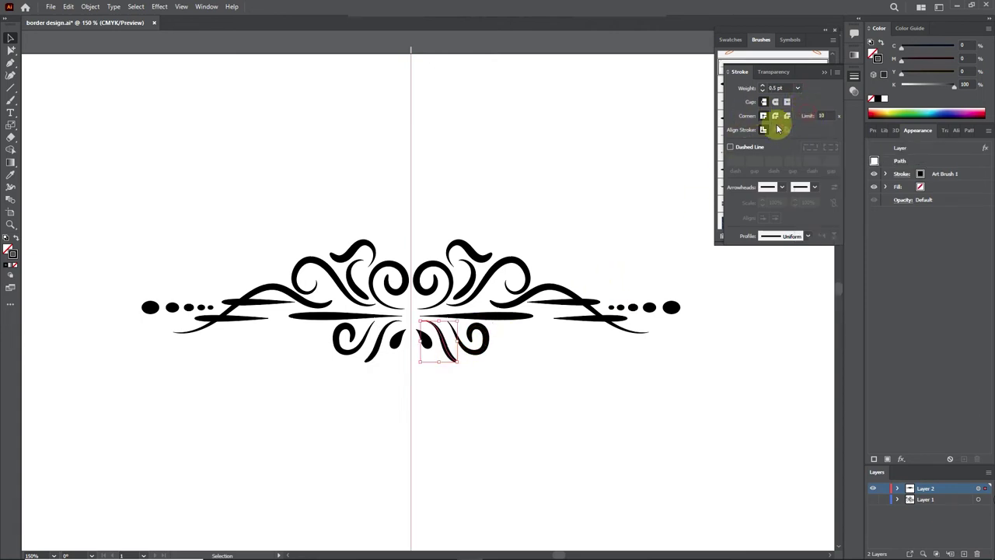
click(642, 178)
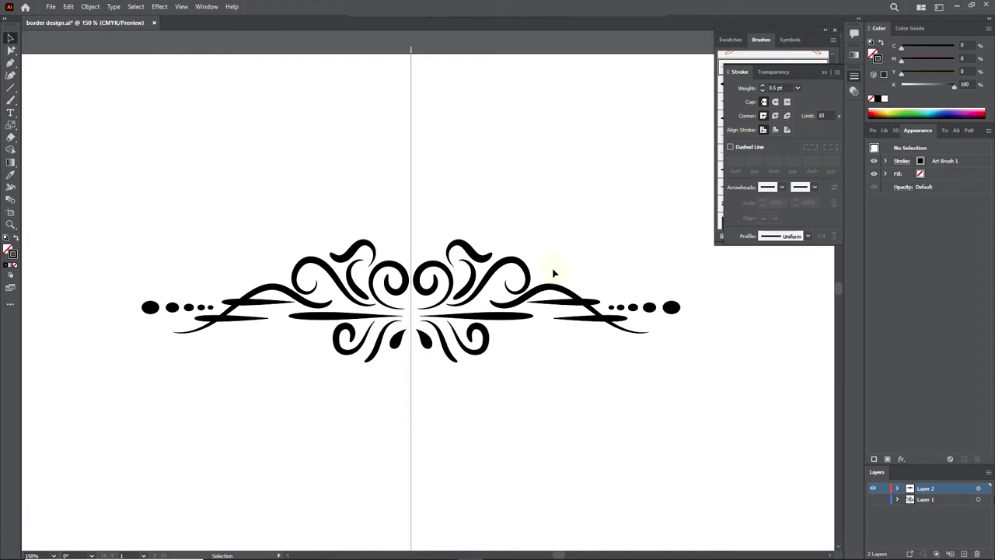
key(ctrl+z)
click(825, 71)
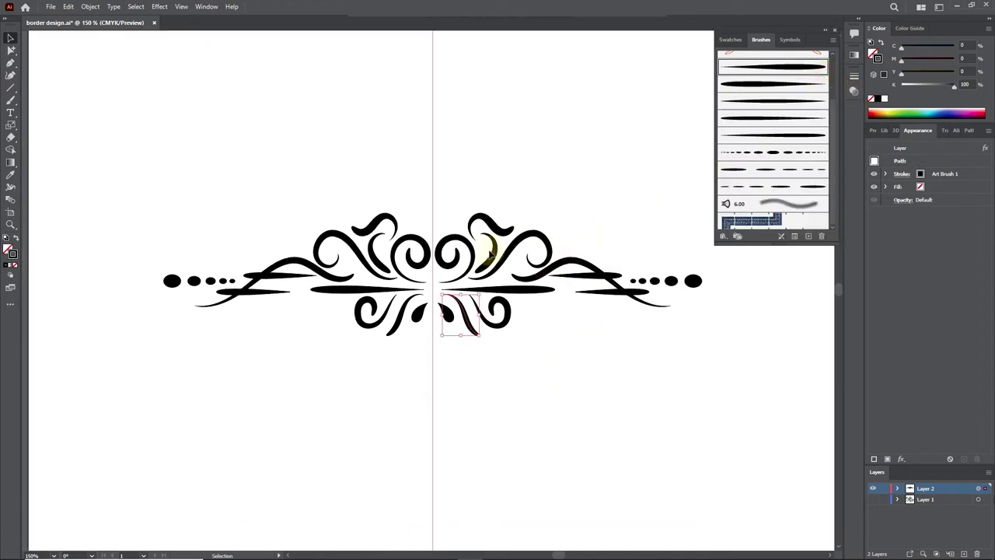
Paint a small Art Brush 1 curl near the top, just right of the centre line.
click(11, 99)
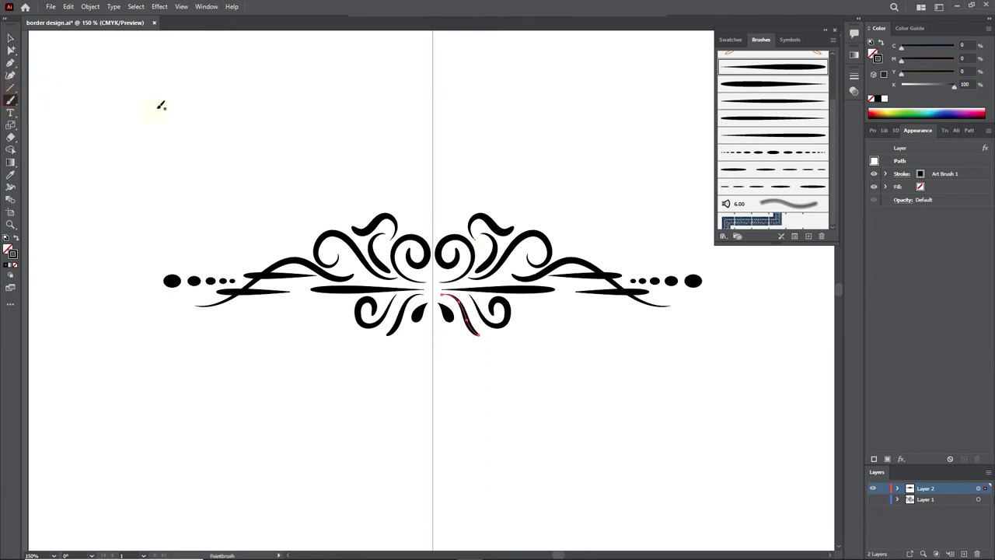
click(748, 66)
mouse_move(447, 211)
mouse_down()
mouse_move(470, 218)
mouse_move(451, 222)
mouse_up()
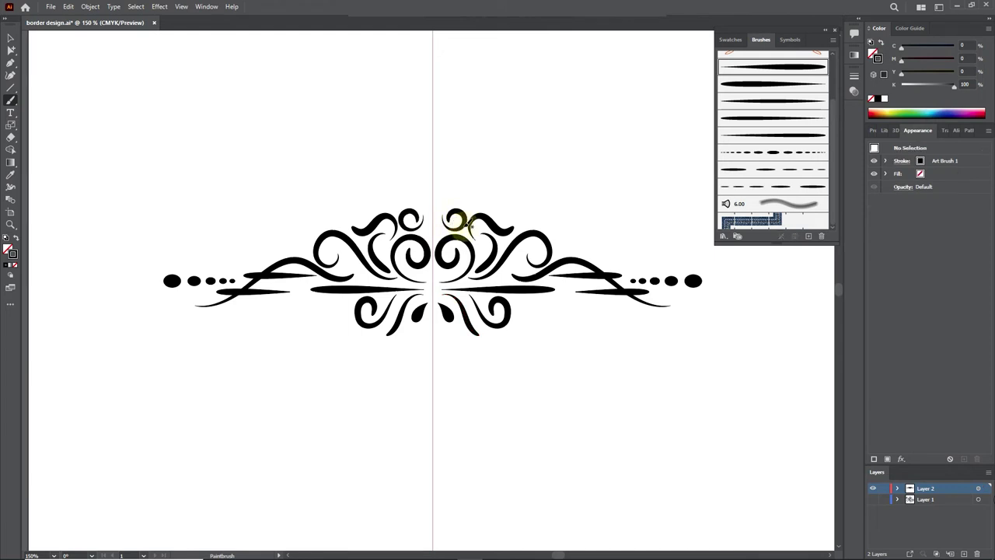
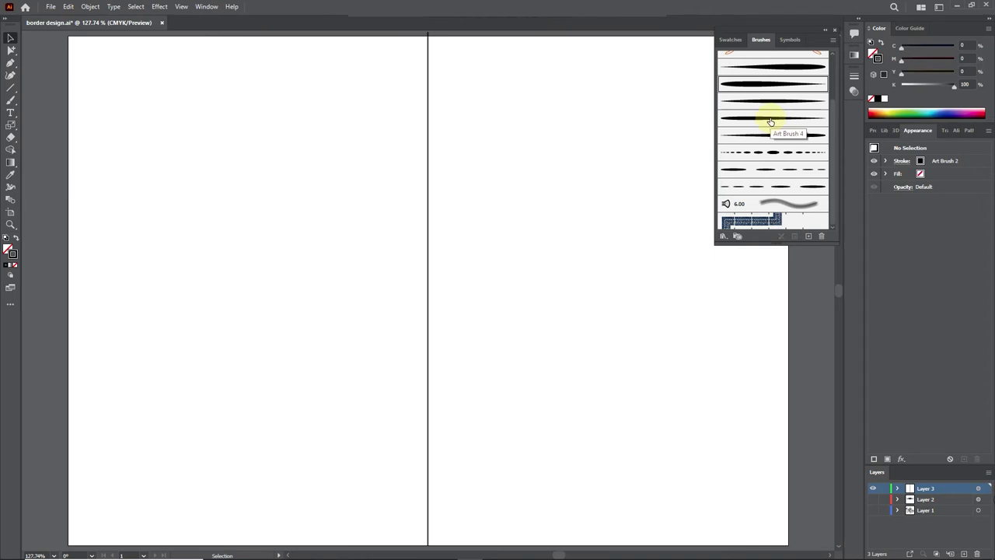
Paint mirrored sweeping curves and centre strokes using Art Brush 1 and Art Brush 4.
click(780, 67)
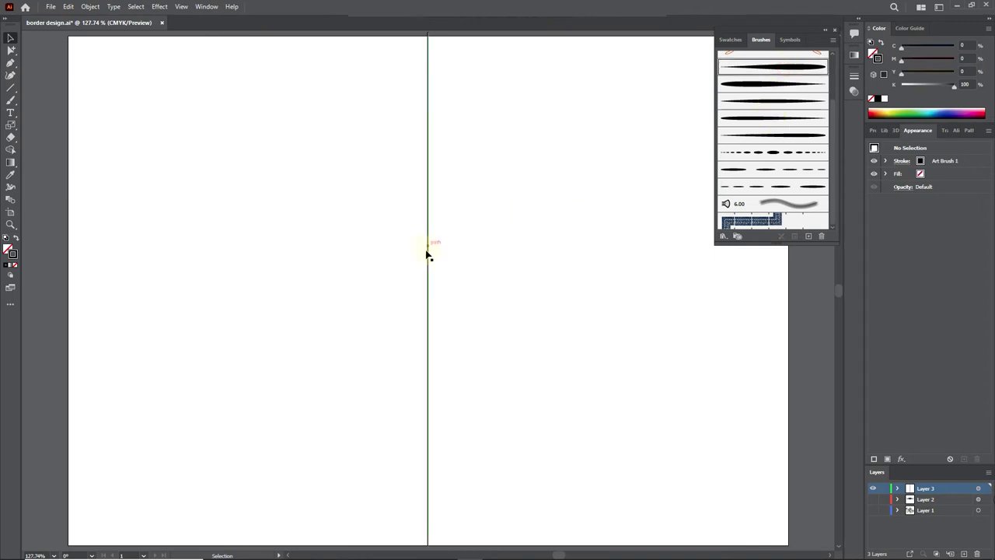
click(10, 100)
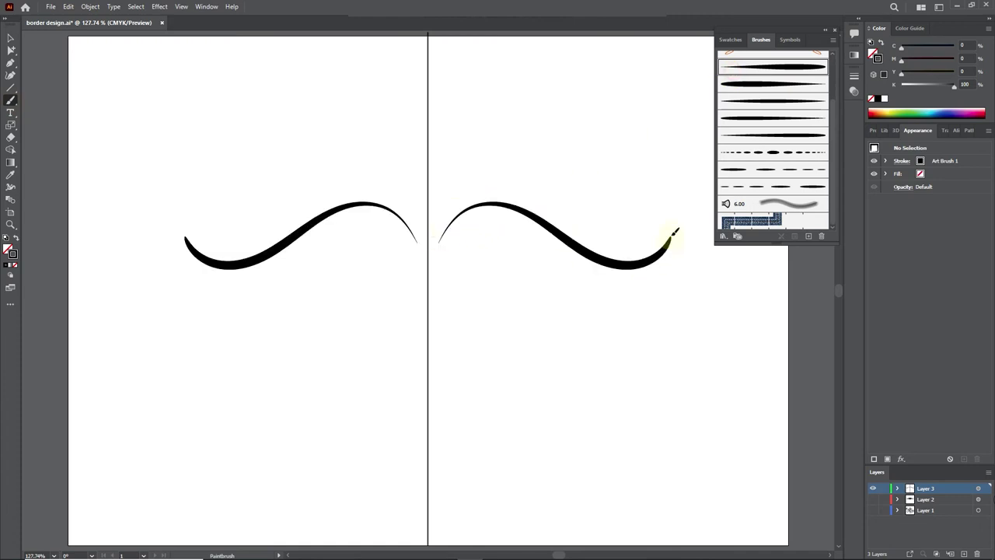
click(754, 136)
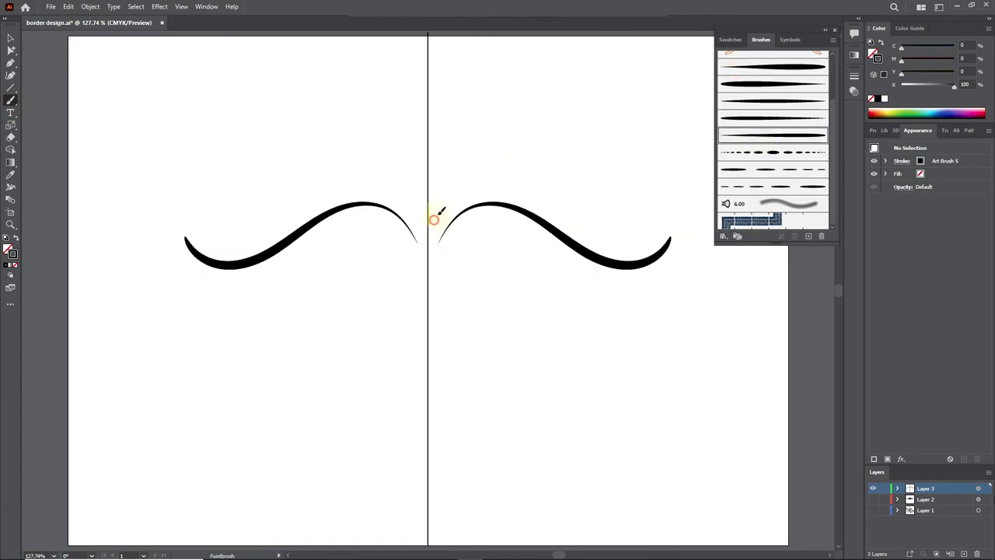
drag(437, 217, 444, 191)
click(785, 121)
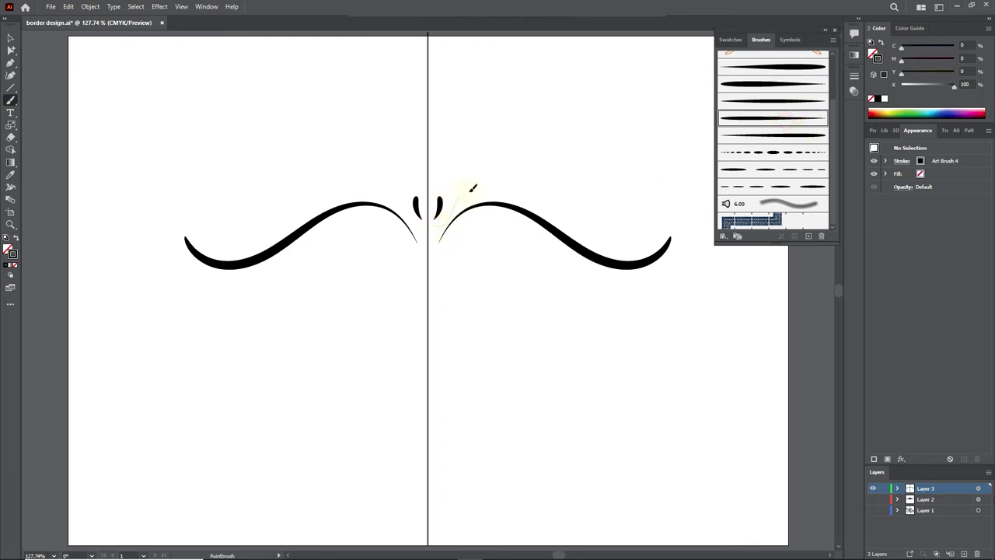
drag(472, 188, 483, 188)
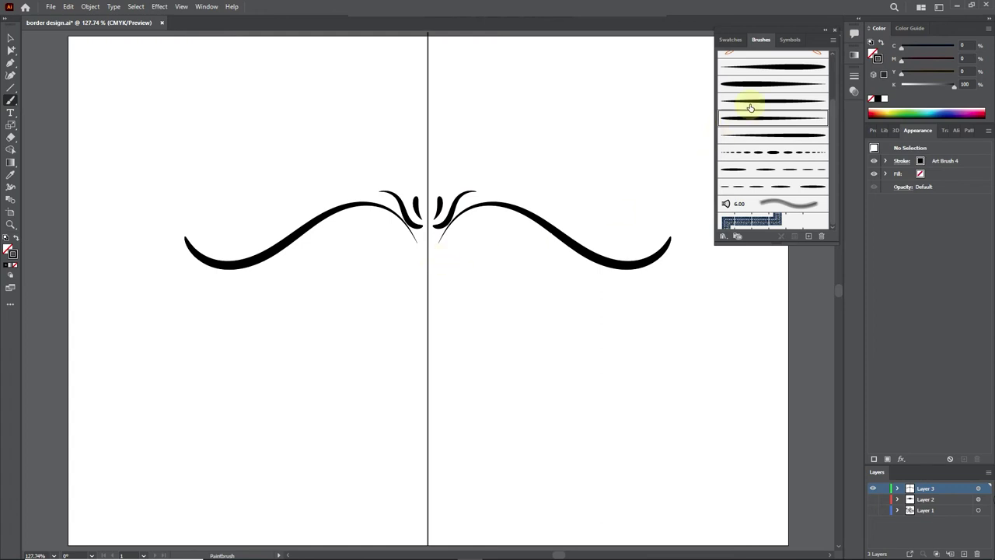
Add infinity loops with Art Brush 5 and a dotted centre line with Art Brush 6.
click(763, 134)
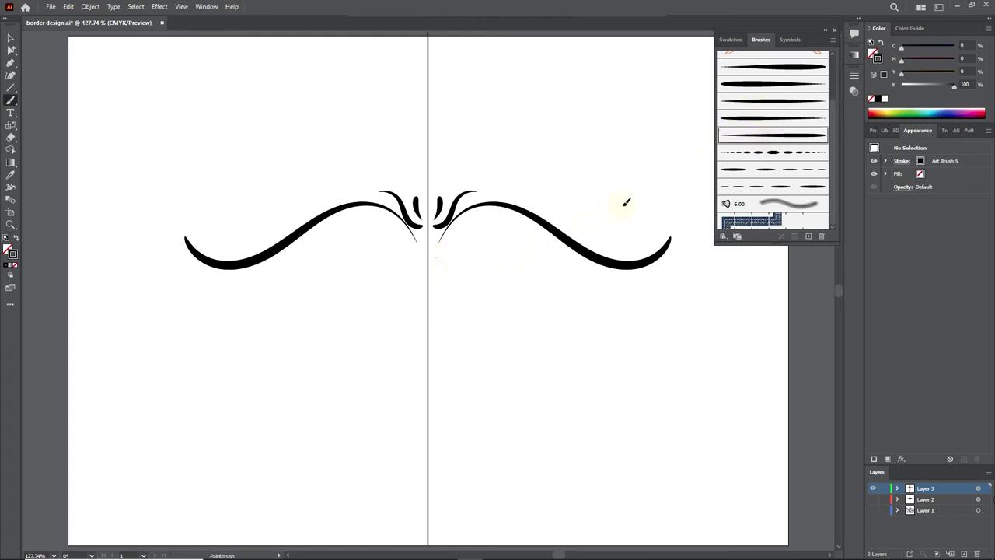
drag(624, 204, 651, 223)
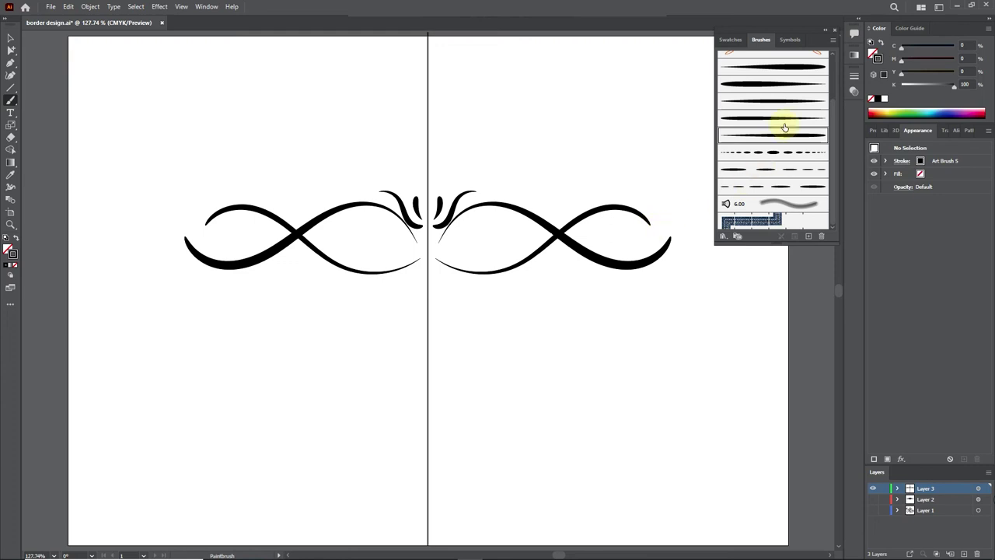
click(784, 155)
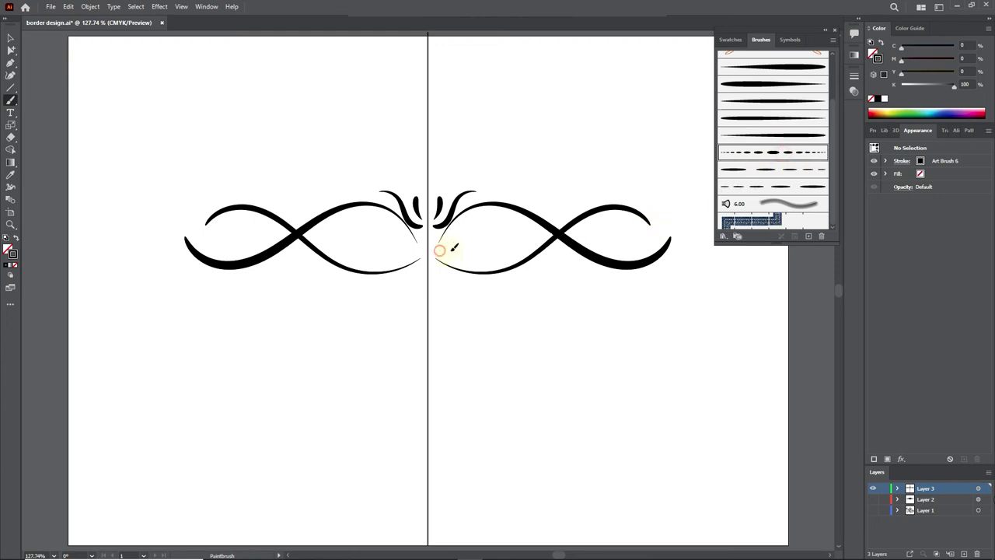
drag(440, 250, 497, 249)
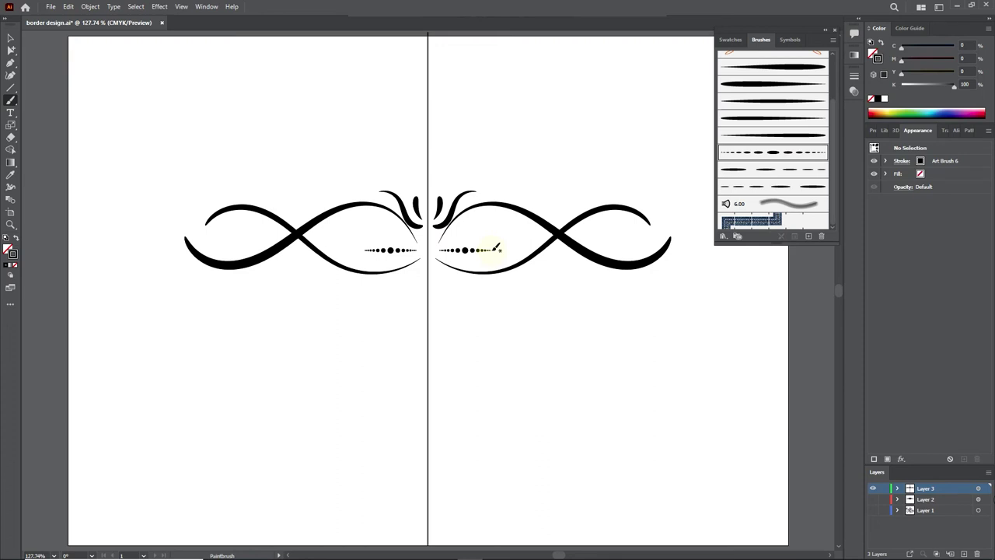
Paint a small swoosh with Art Brush 2 and curled strokes below the loops.
click(784, 85)
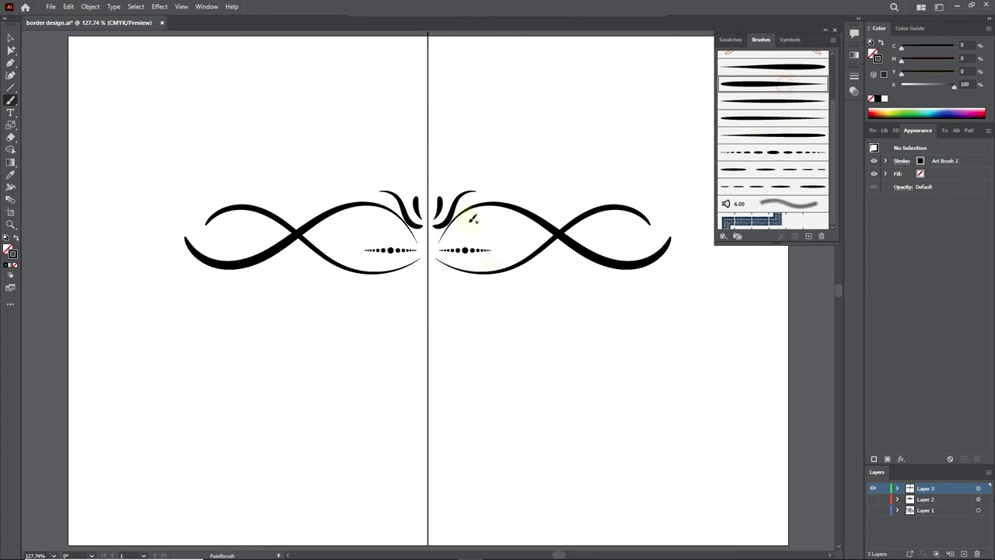
drag(521, 235, 543, 240)
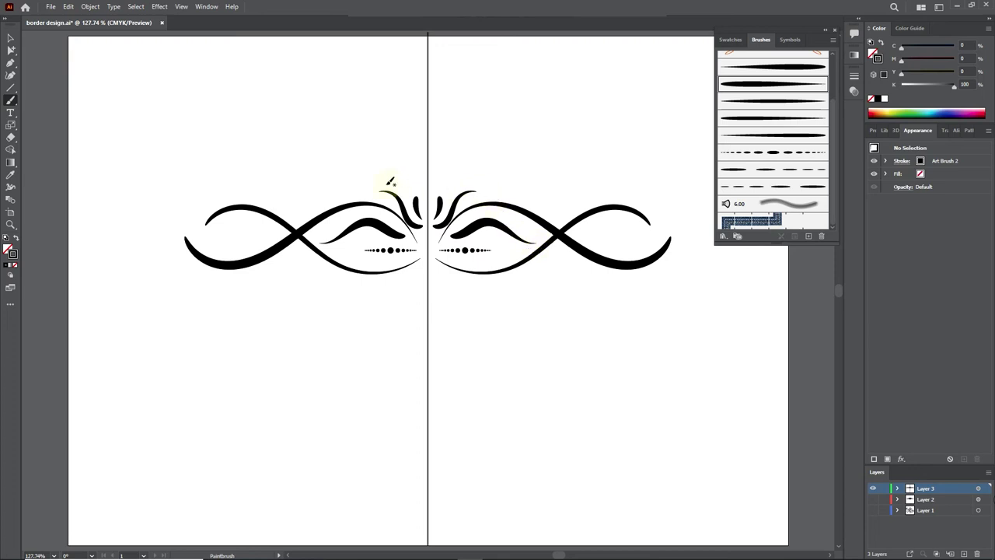
drag(437, 211, 465, 195)
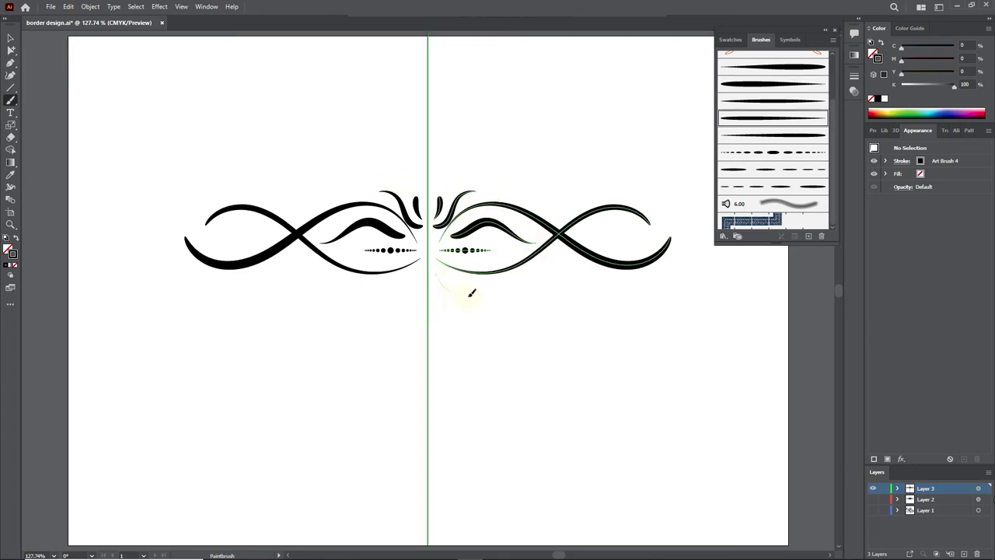
drag(561, 294, 555, 275)
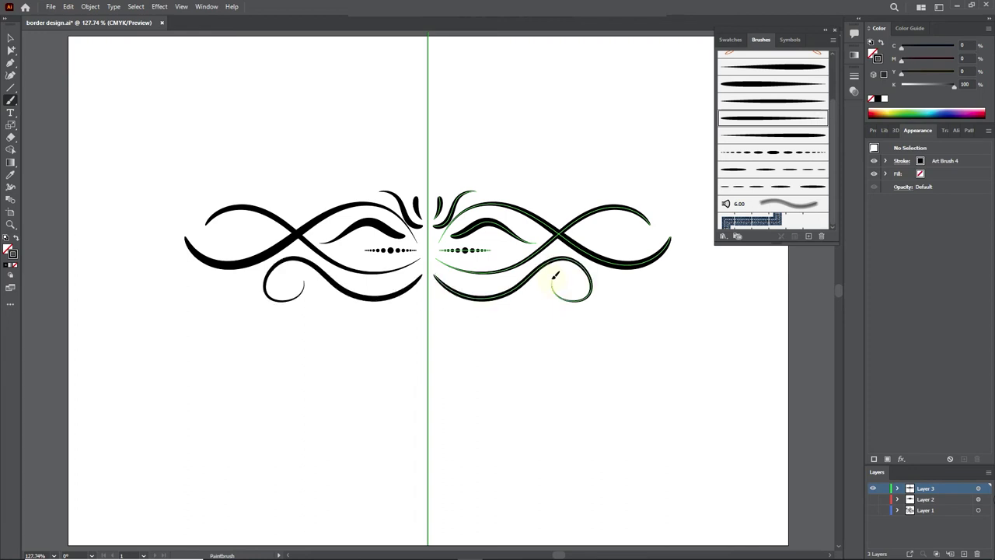
Nudge the lower curl, infinity curve and swooshes with arrow keys to tighten the flourish.
click(10, 38)
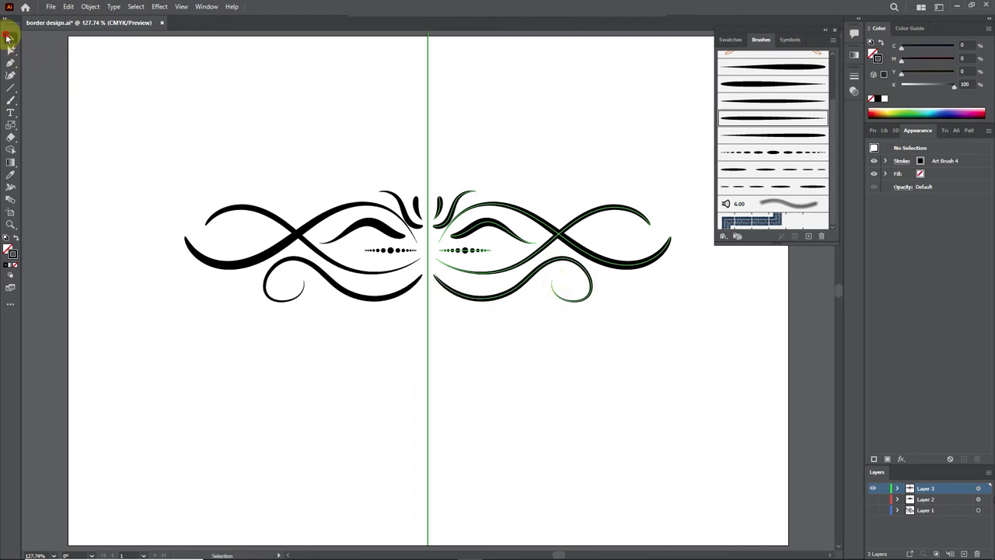
click(444, 272)
click(467, 292)
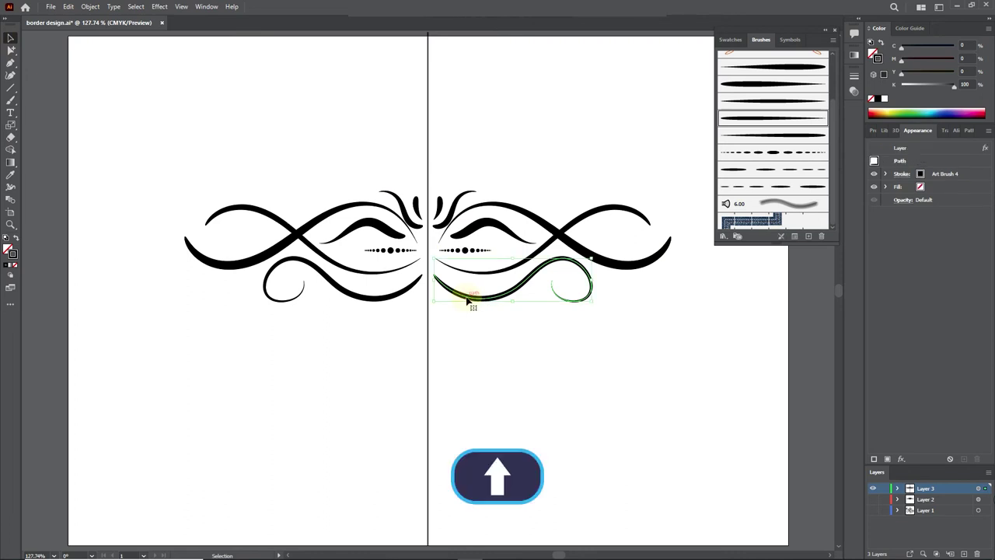
key(Up)
key(Up)
key(Up)
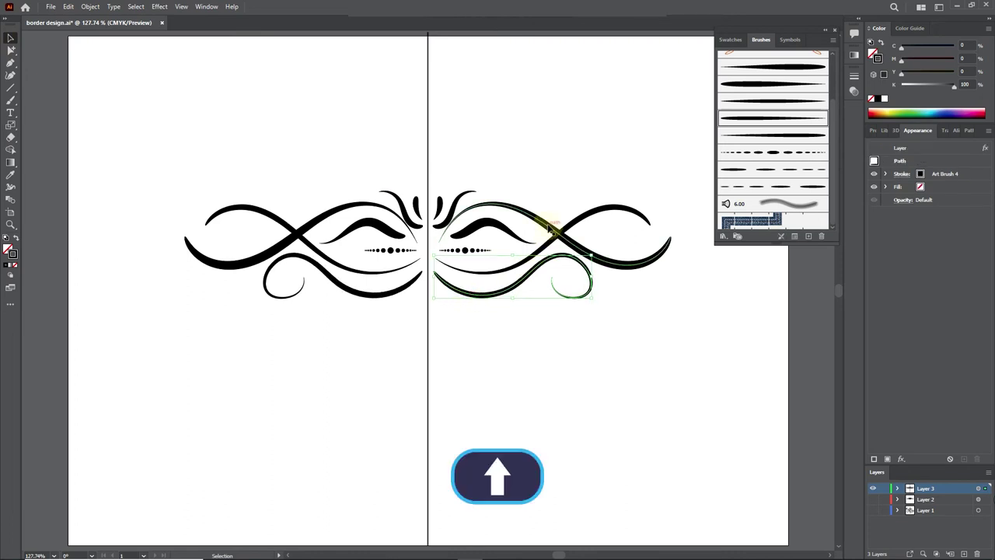
click(549, 228)
key(Down)
key(Down)
key(Down)
key(Down)
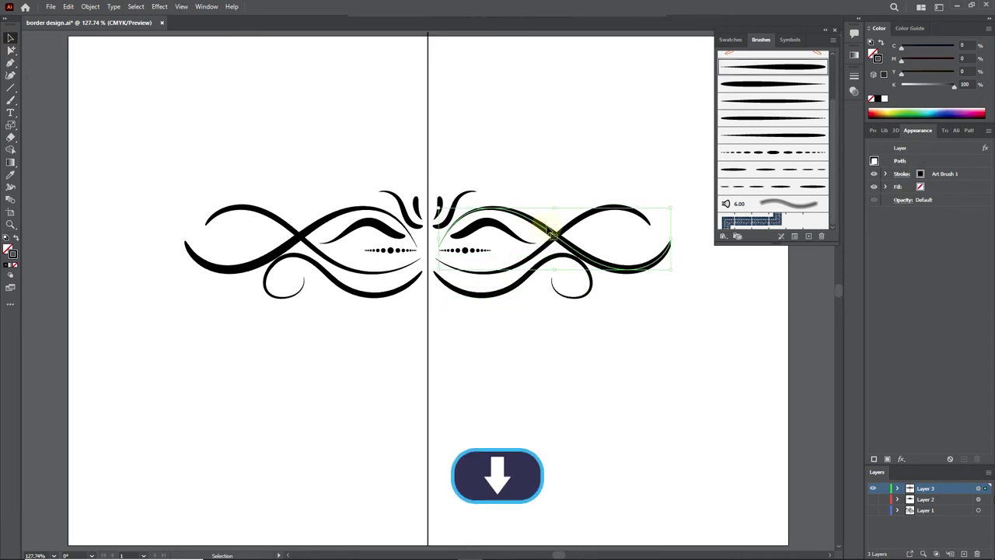
click(562, 224)
key(Up)
key(Up)
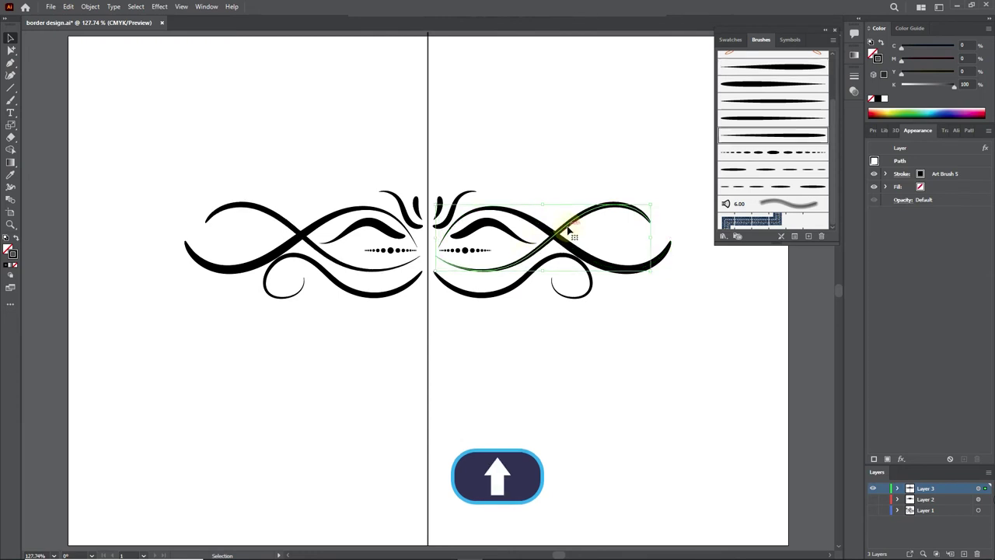
key(Up)
key(Up)
click(489, 225)
key(Down)
key(Down)
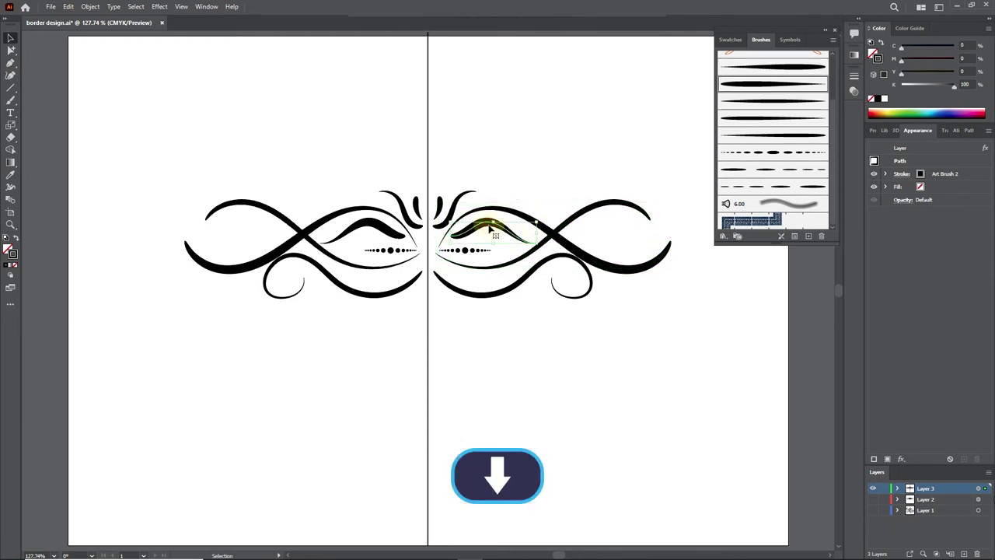
key(Down)
key(Down)
key(Down)
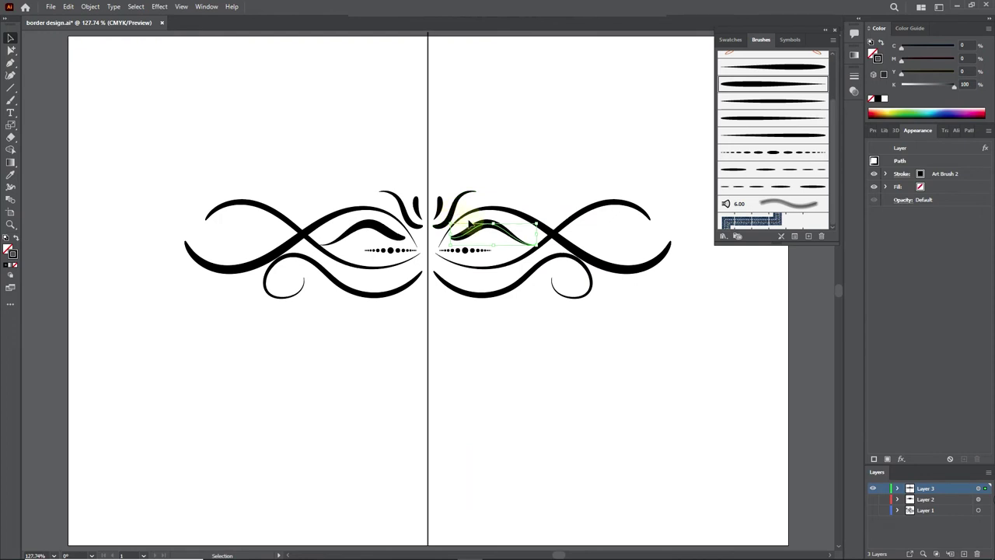
Delete the lower curl strokes from both sides.
click(526, 173)
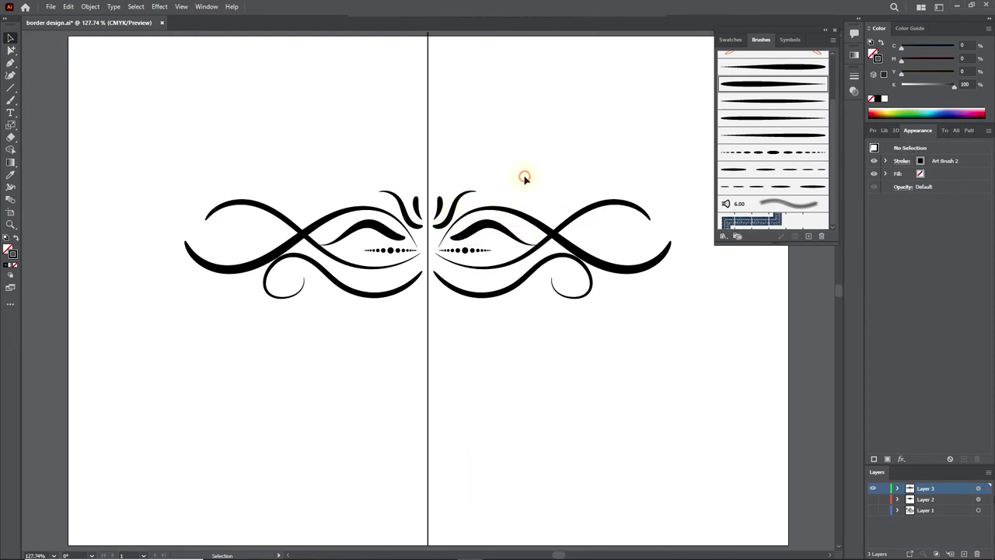
click(594, 291)
key(Delete)
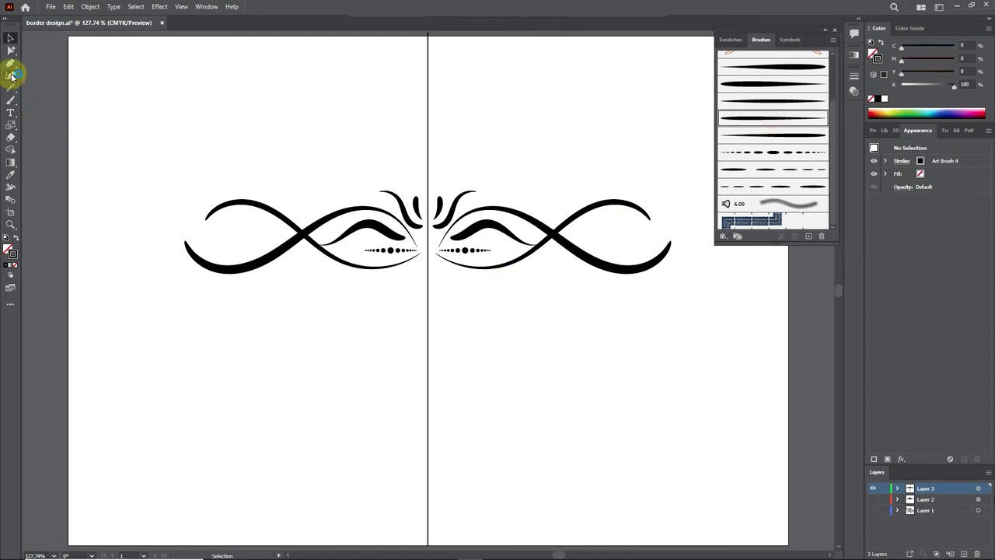
Paint smaller curls beneath the loops and add a new Layer 4 for the next ornament.
click(11, 100)
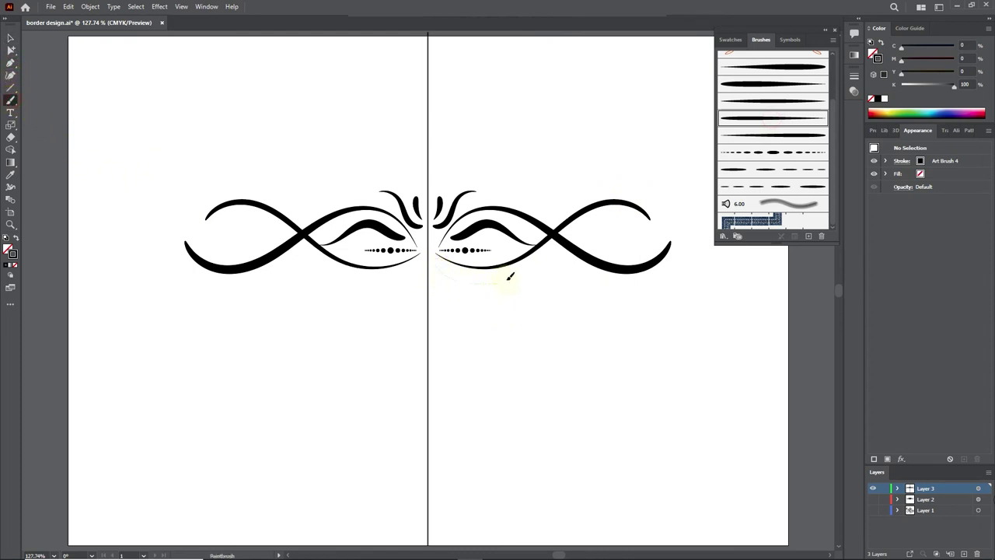
mouse_move(510, 275)
mouse_down()
mouse_move(572, 264)
mouse_move(551, 261)
mouse_up()
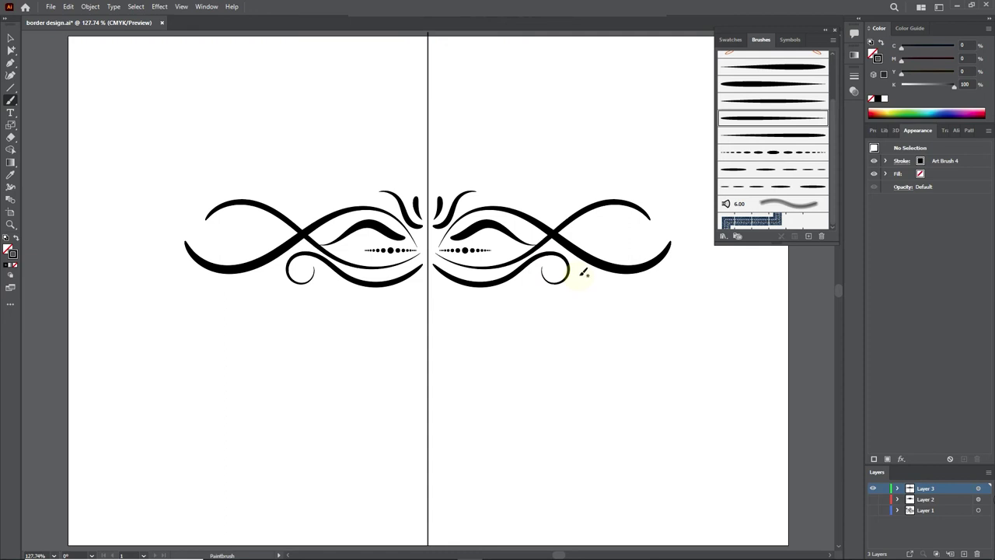
key(ctrl+l)
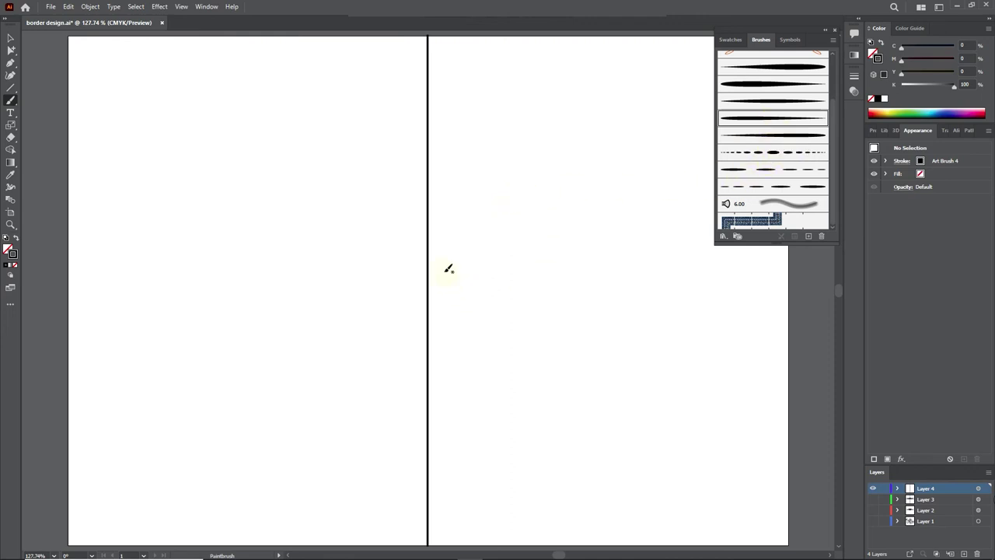
Paint two curves rising from the centre and a spiral curl with Art Brushes 2 and 1.
drag(435, 266, 517, 251)
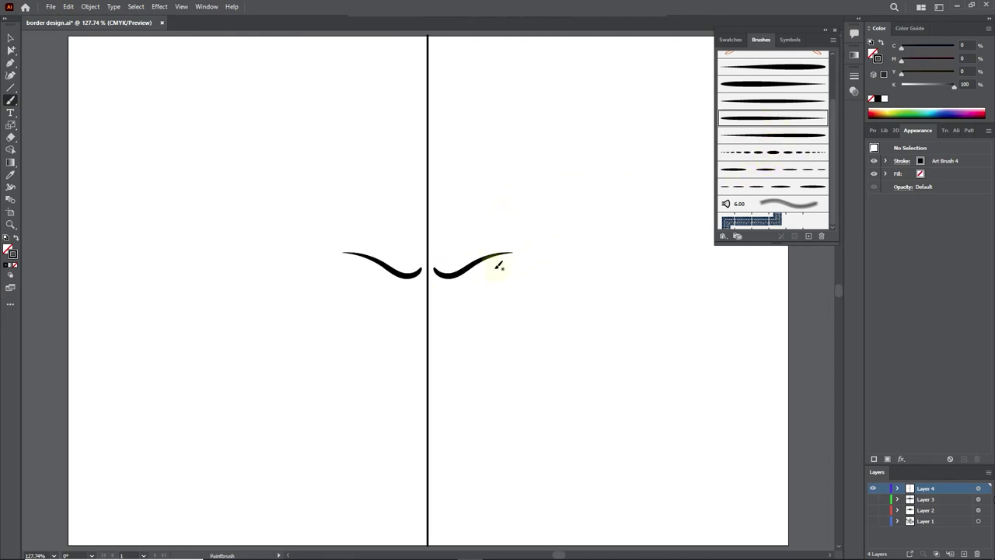
click(755, 86)
drag(478, 278, 547, 267)
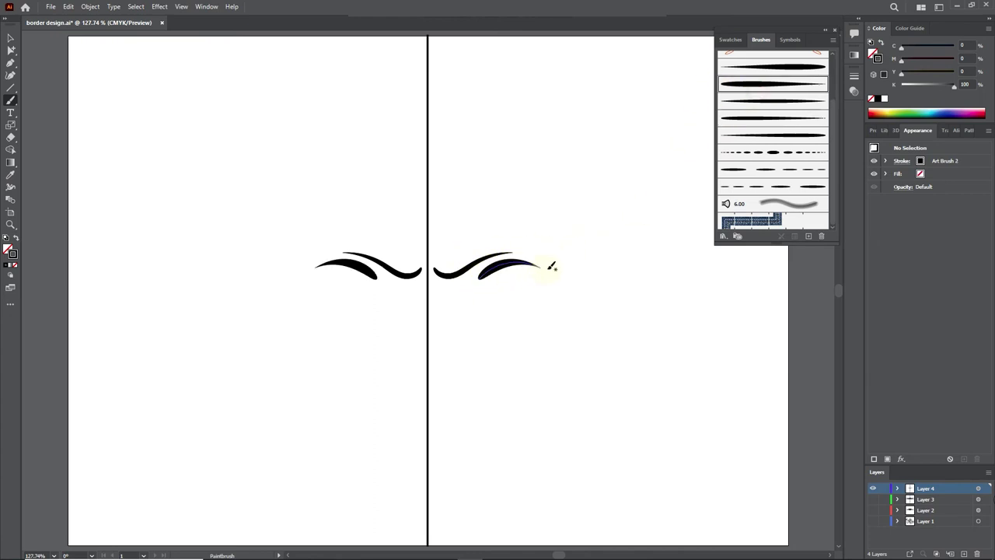
click(746, 135)
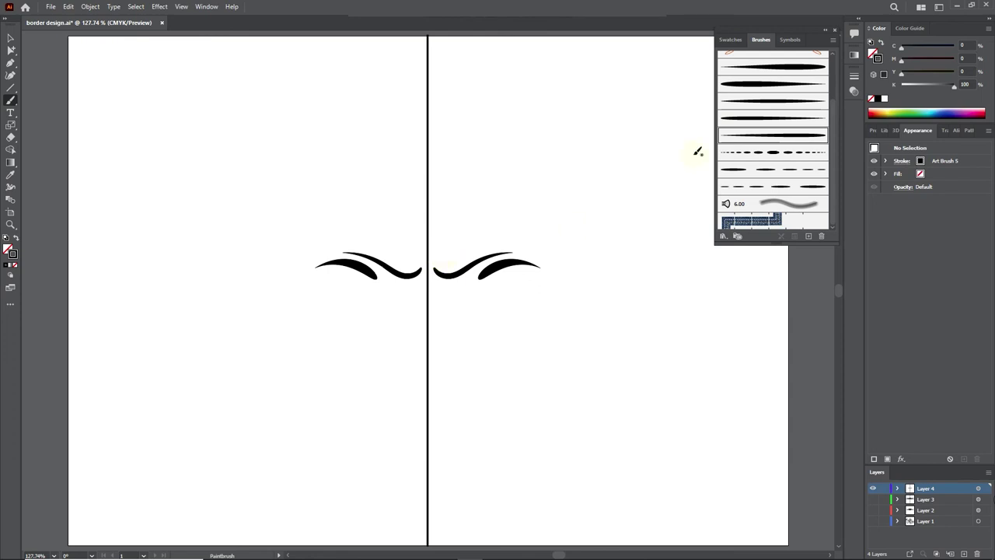
click(782, 67)
drag(436, 249, 455, 257)
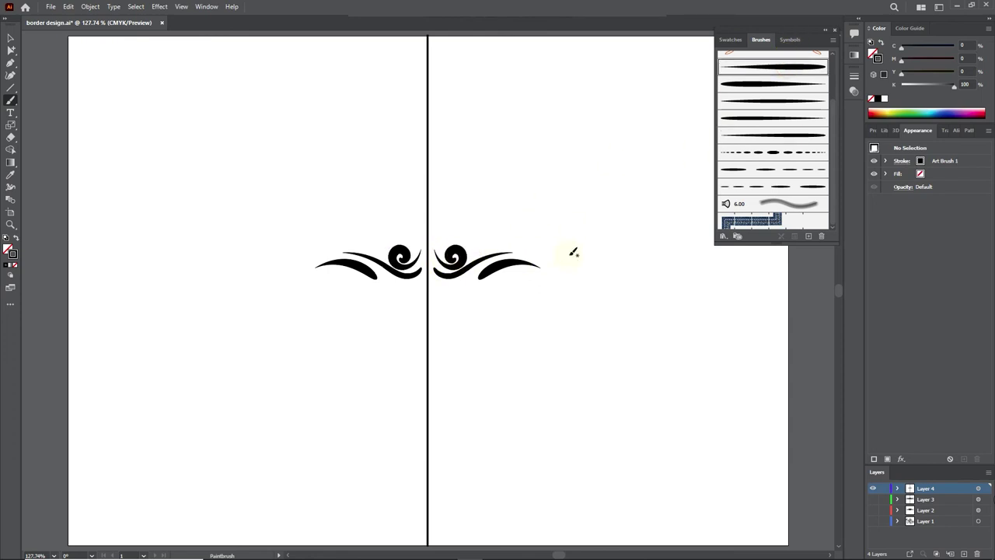
Draw long tapered outer swashes toward the right end.
click(794, 104)
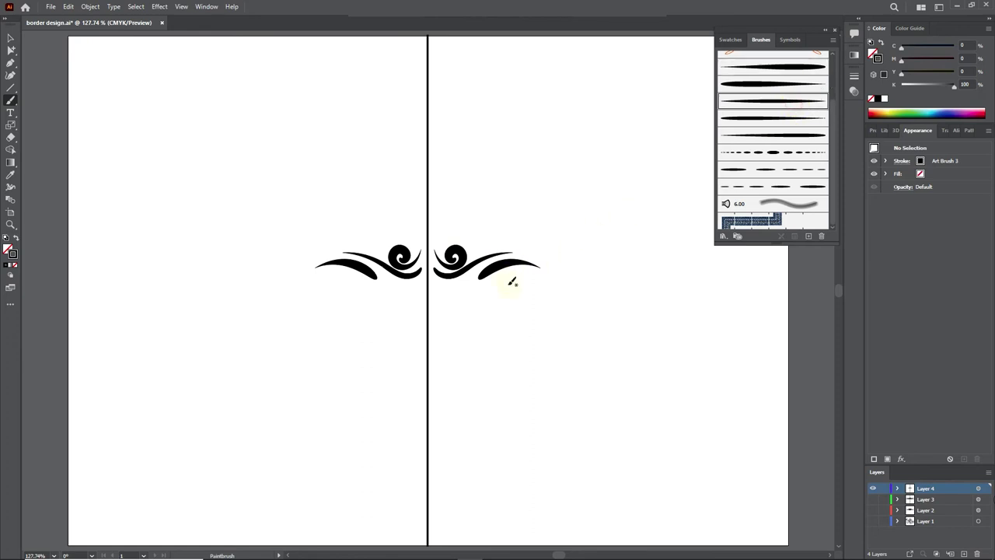
drag(511, 278, 608, 258)
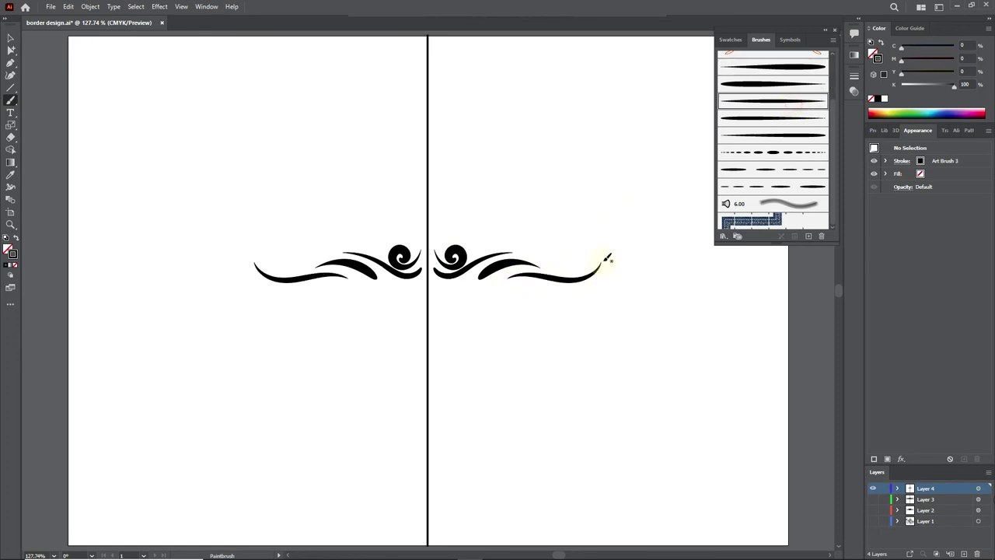
click(762, 117)
drag(527, 251, 632, 266)
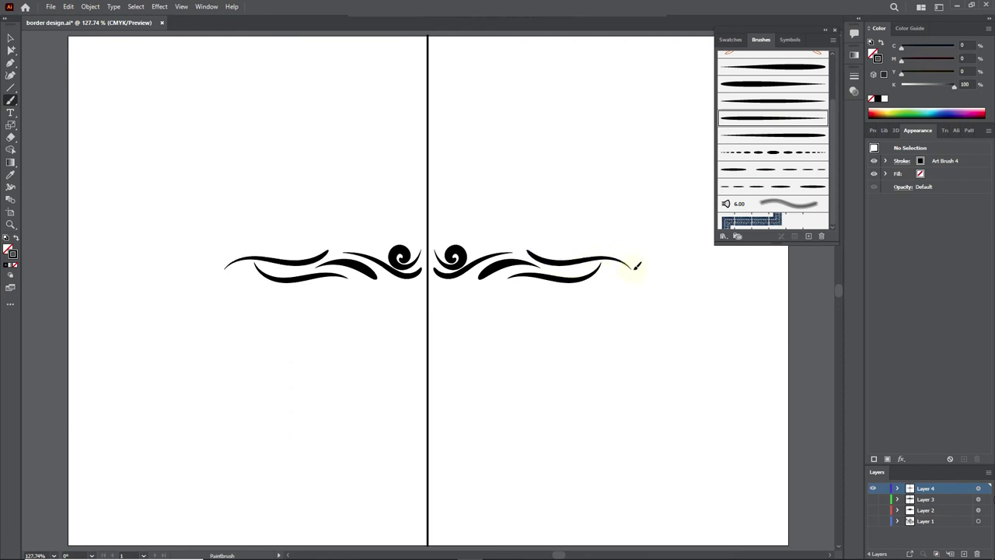
Add a dotted line under the central swirls and curving swashes beneath it.
click(766, 152)
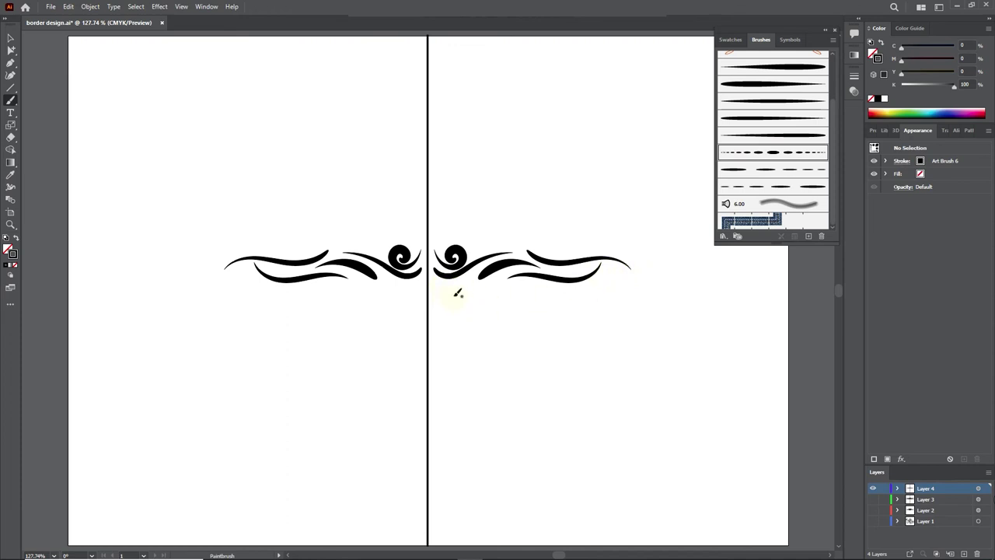
drag(504, 289, 505, 290)
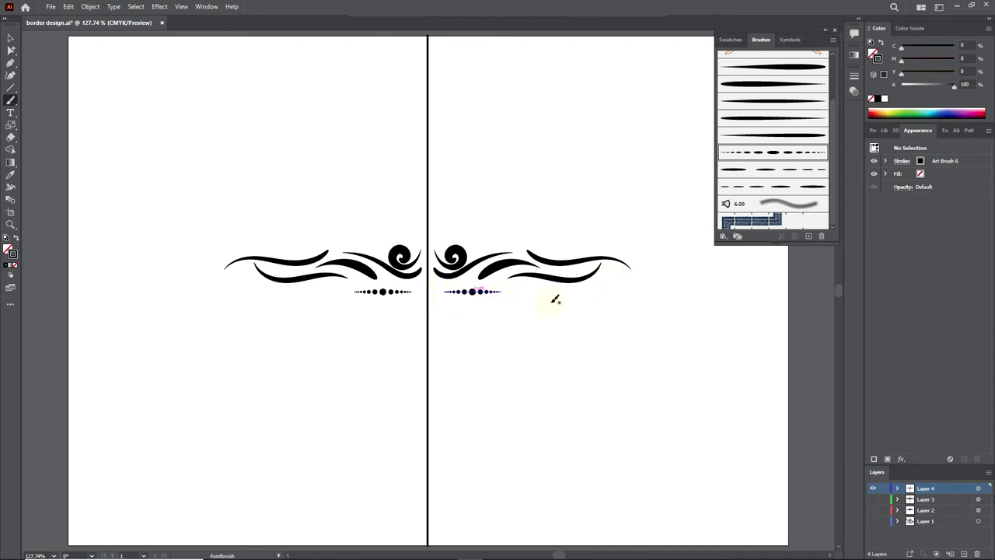
click(774, 118)
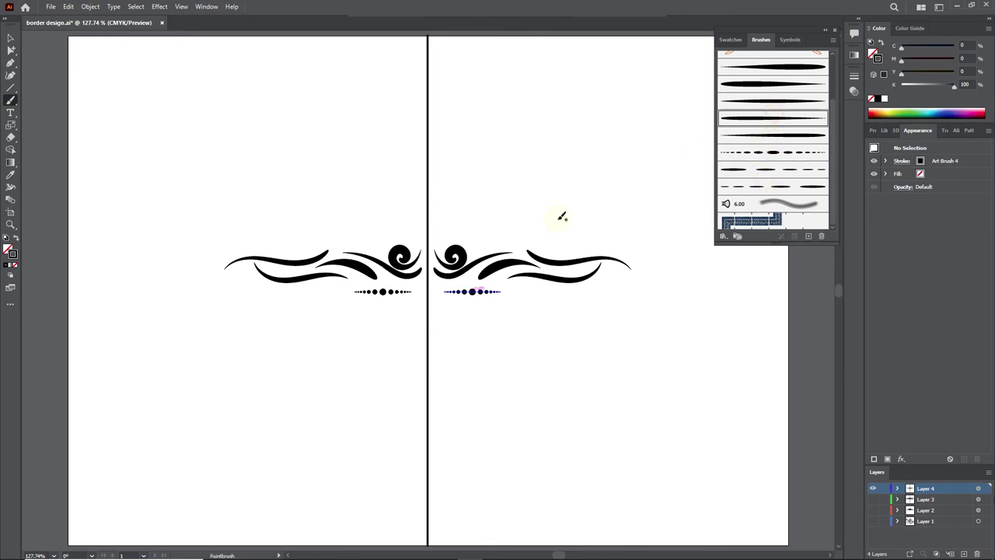
drag(434, 286, 535, 291)
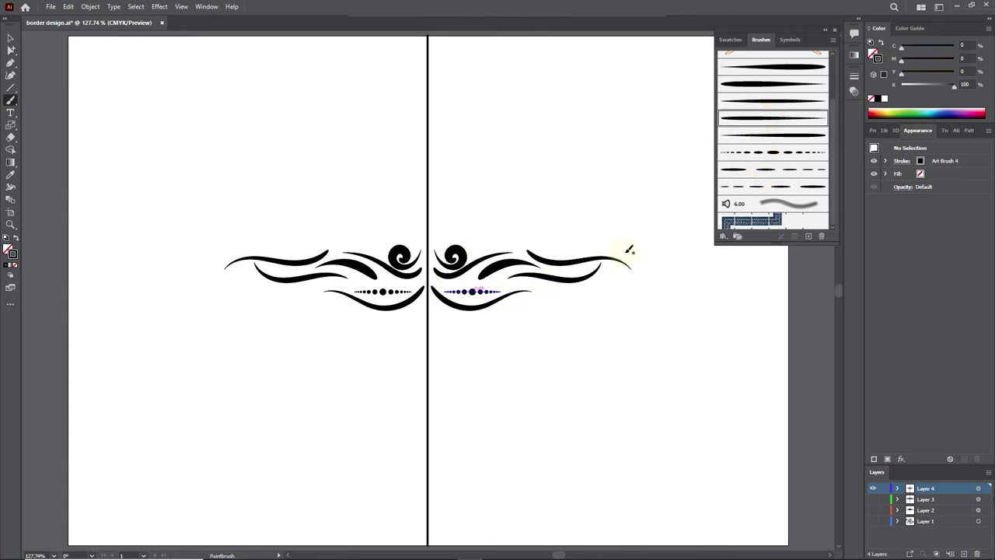
drag(627, 250, 595, 254)
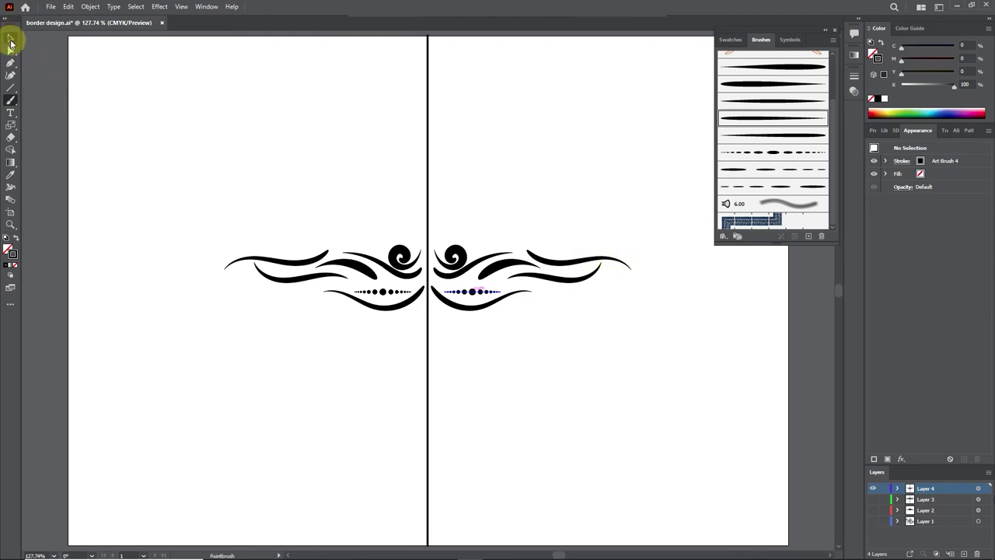
Set the central swirl's stroke weight to 0.5 pt in the Stroke panel.
click(10, 38)
click(456, 256)
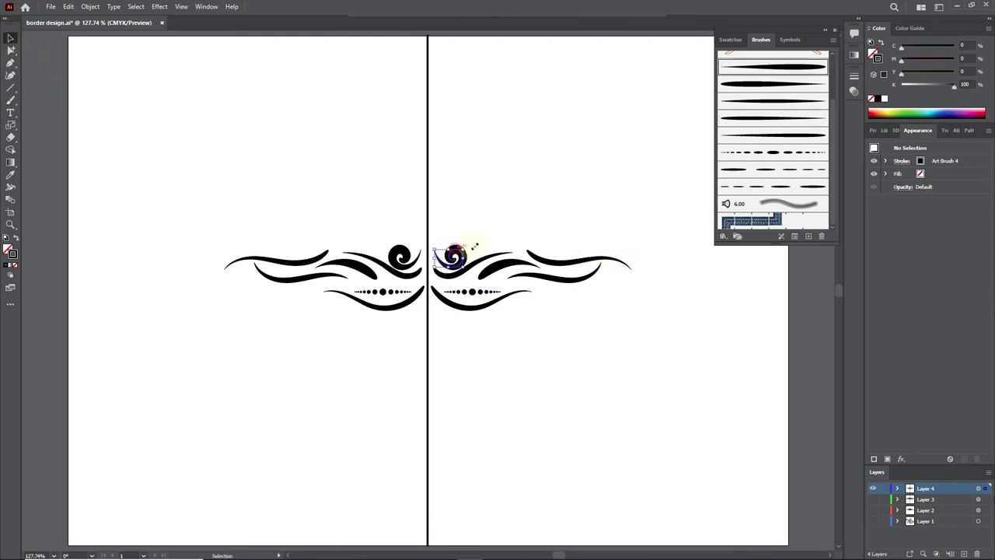
click(855, 76)
click(798, 88)
click(812, 109)
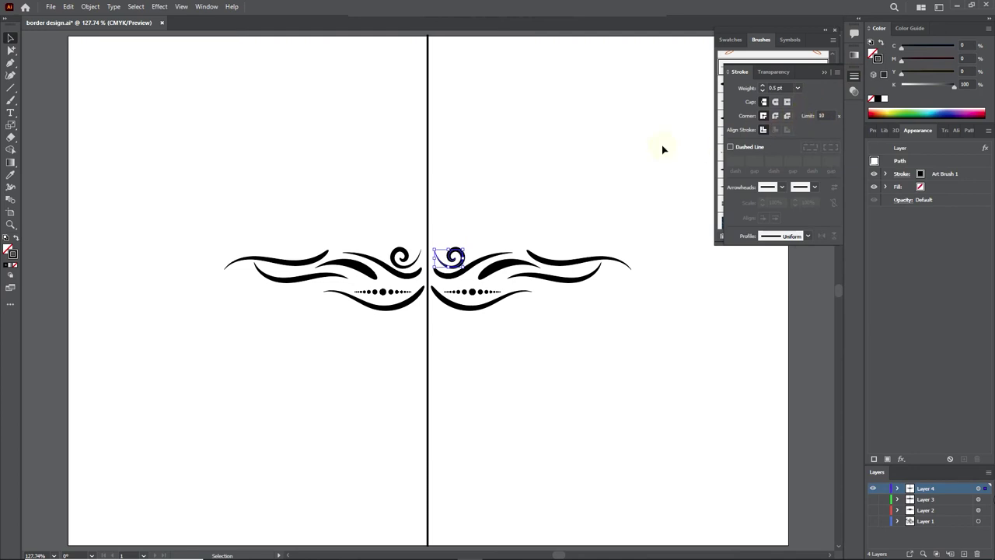
click(609, 241)
Move the lower-right curve up under the swash and set its weight to 0.5 pt.
drag(511, 303, 579, 276)
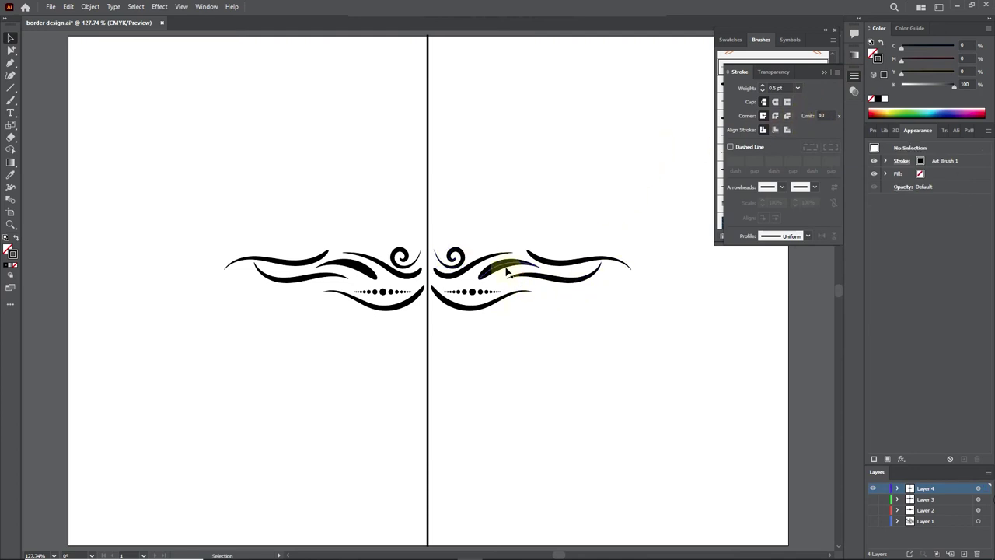
click(798, 88)
click(813, 99)
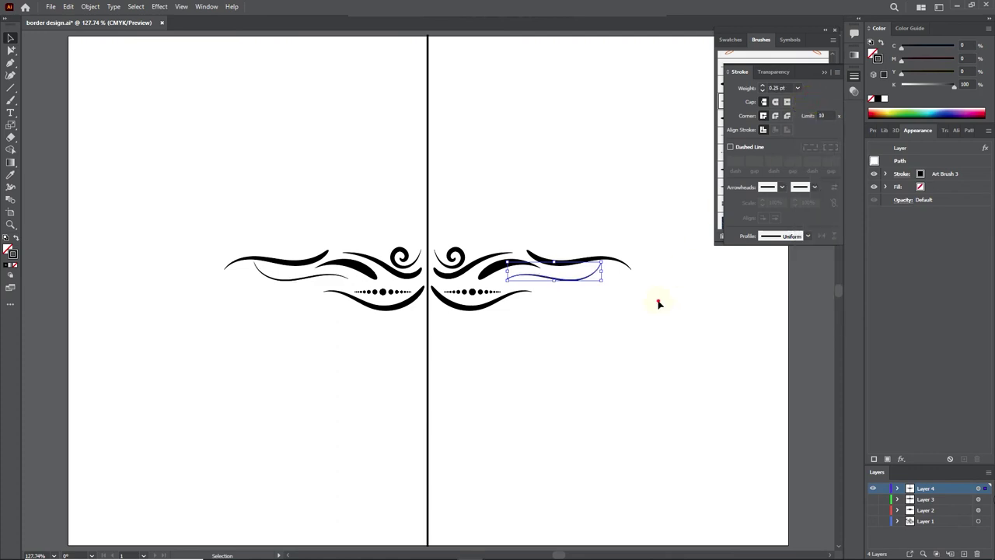
click(658, 304)
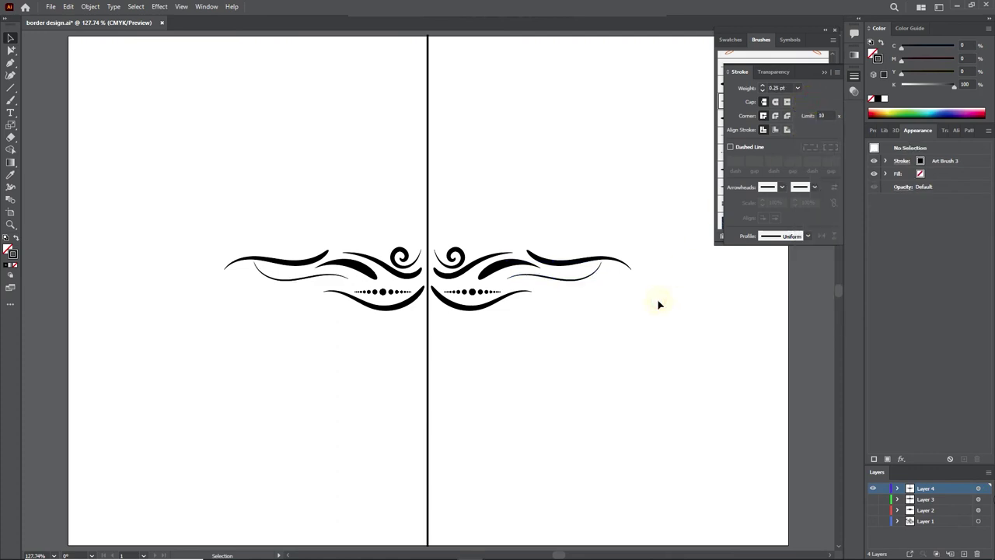
click(596, 272)
click(797, 89)
click(812, 110)
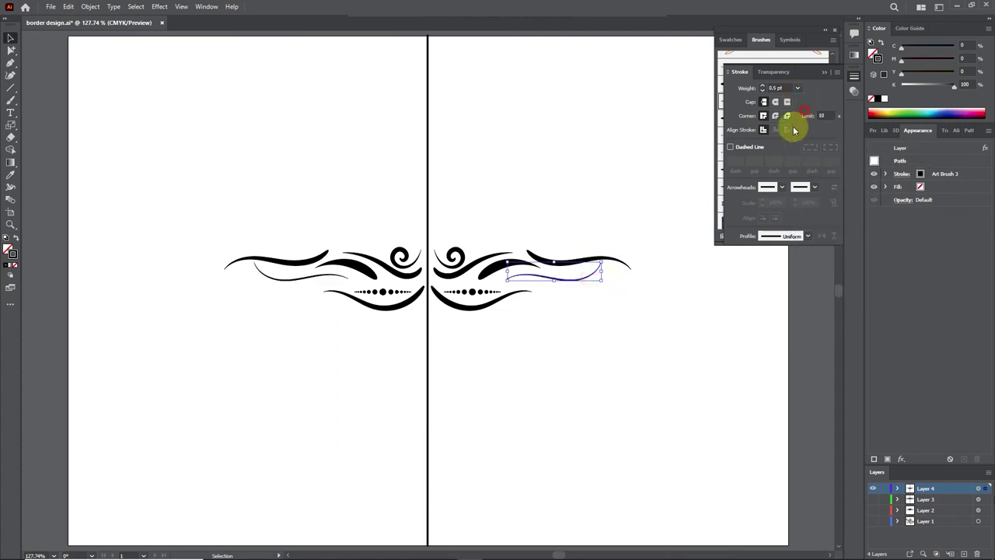
click(684, 290)
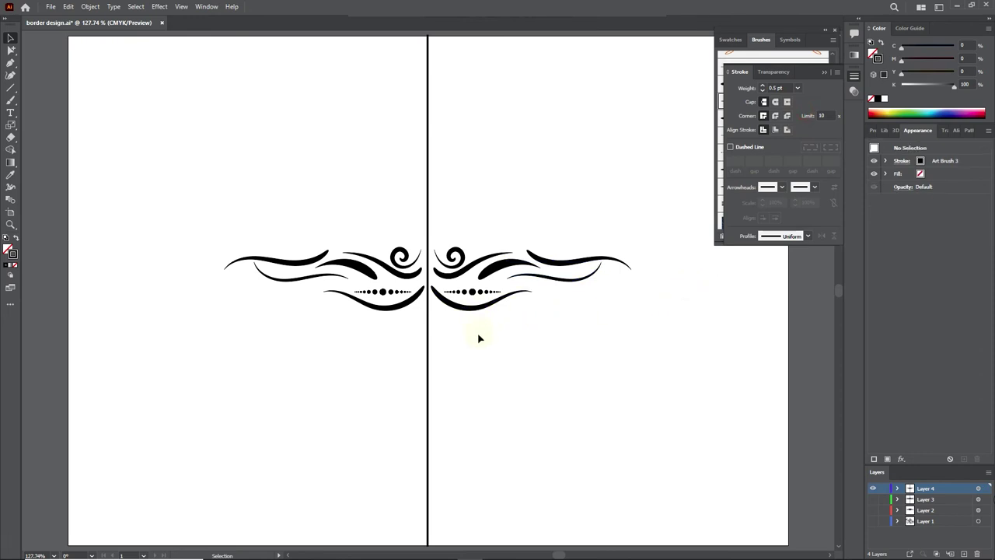
click(474, 292)
click(537, 349)
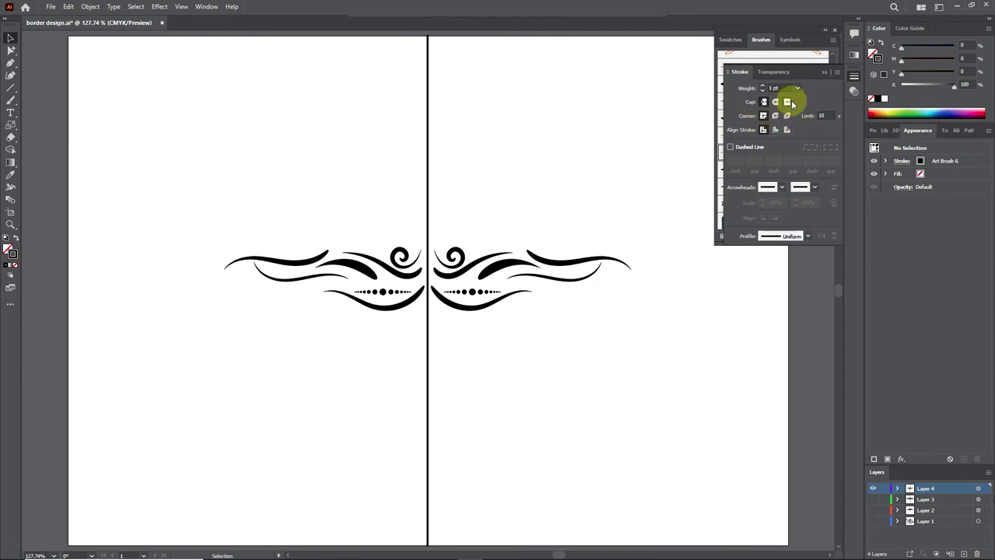
click(823, 73)
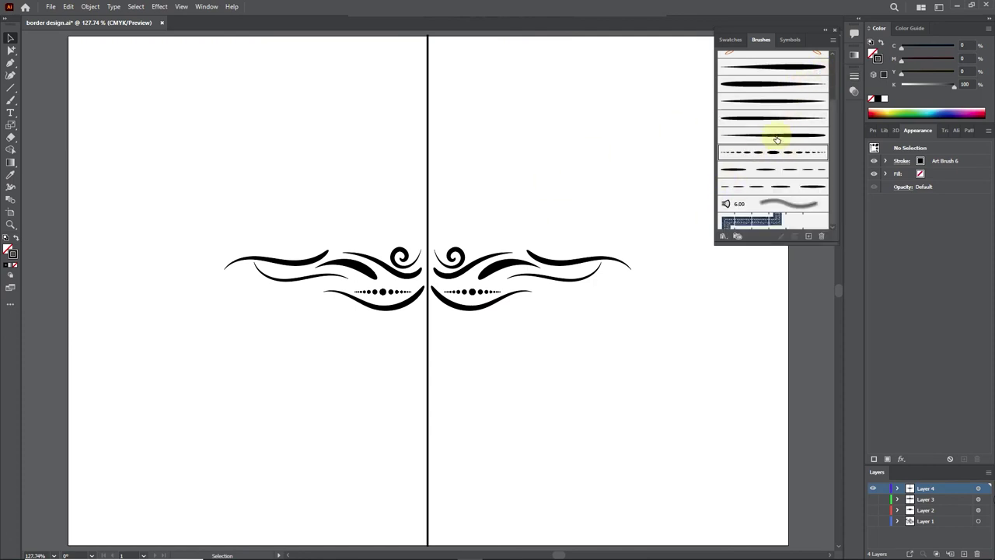
Replace the dotted lines with a shorter row of graduated dots under the swirls.
click(476, 293)
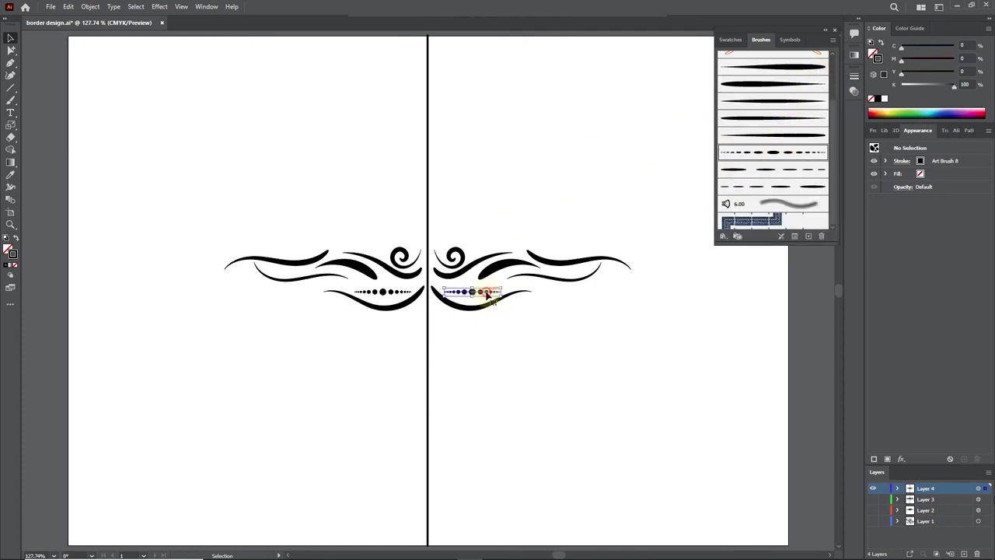
key(Delete)
click(11, 100)
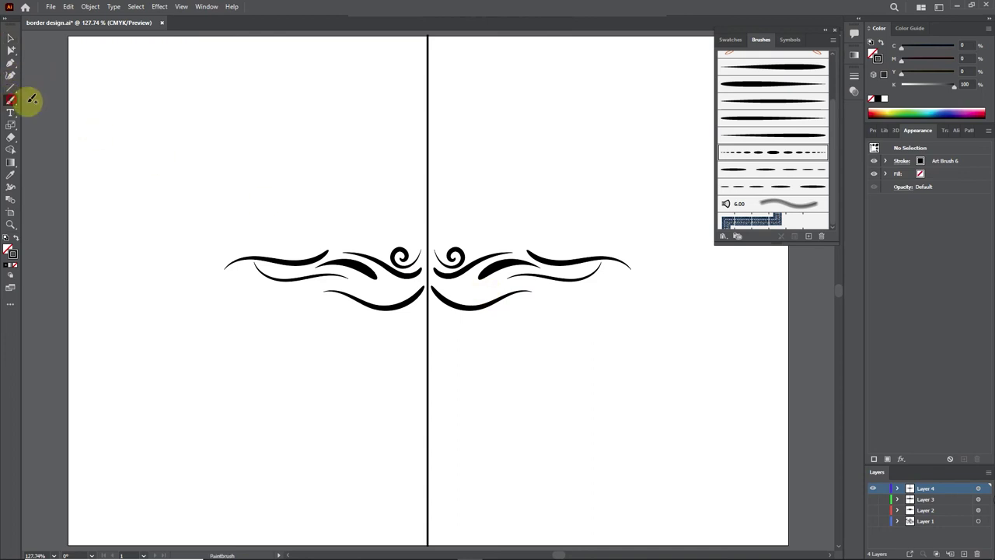
click(756, 187)
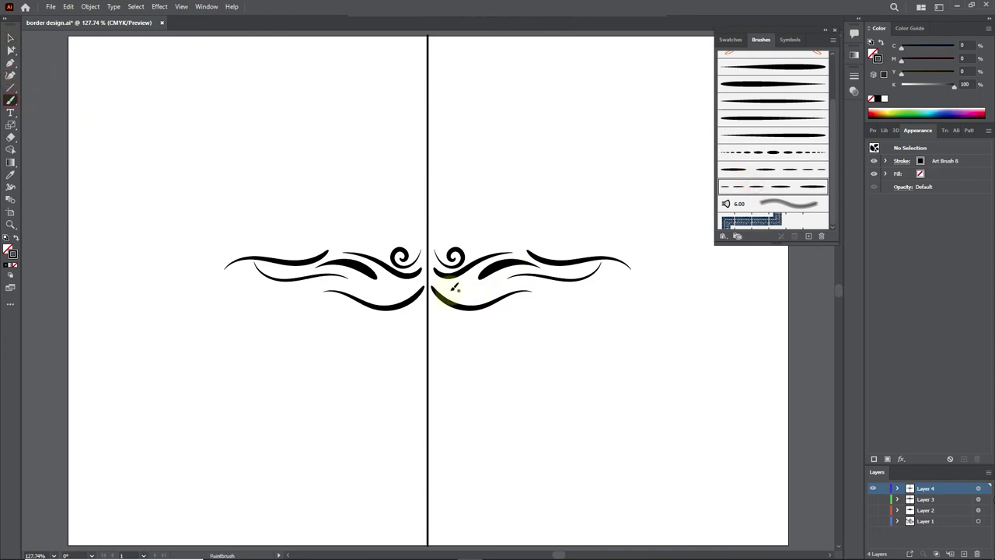
drag(452, 292, 494, 288)
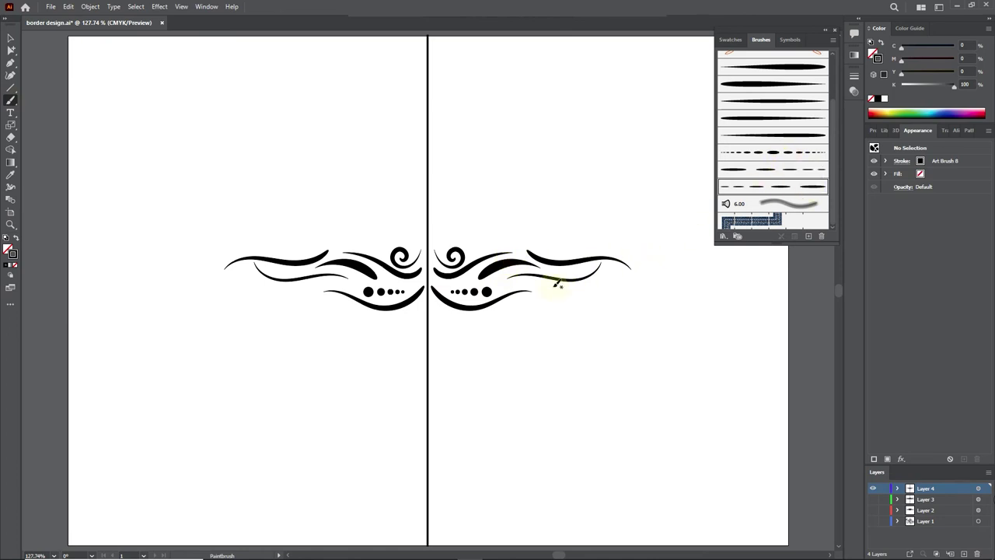
Draw another tapered swash beneath the right upper curve and zoom out to the page.
click(800, 102)
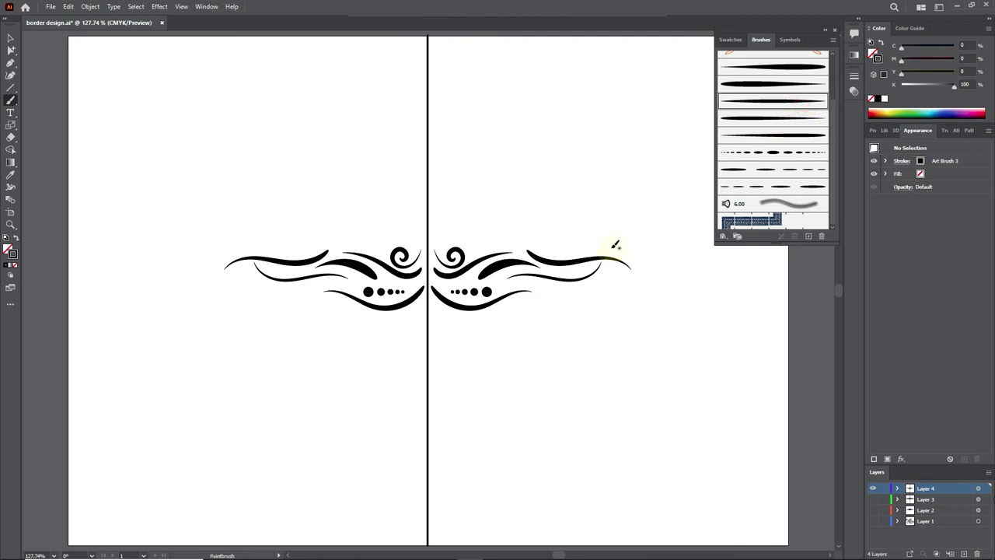
mouse_move(594, 290)
mouse_down()
mouse_move(515, 287)
mouse_move(567, 276)
mouse_up()
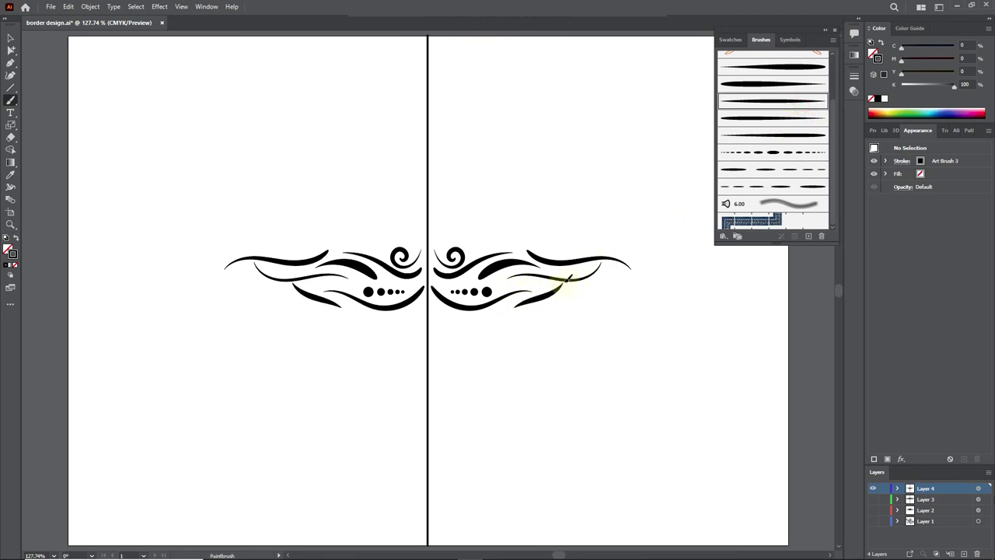
key(ctrl+minus)
Add a curled tail at the right end with Art Brush 1 and a tapered tip beyond it.
click(770, 67)
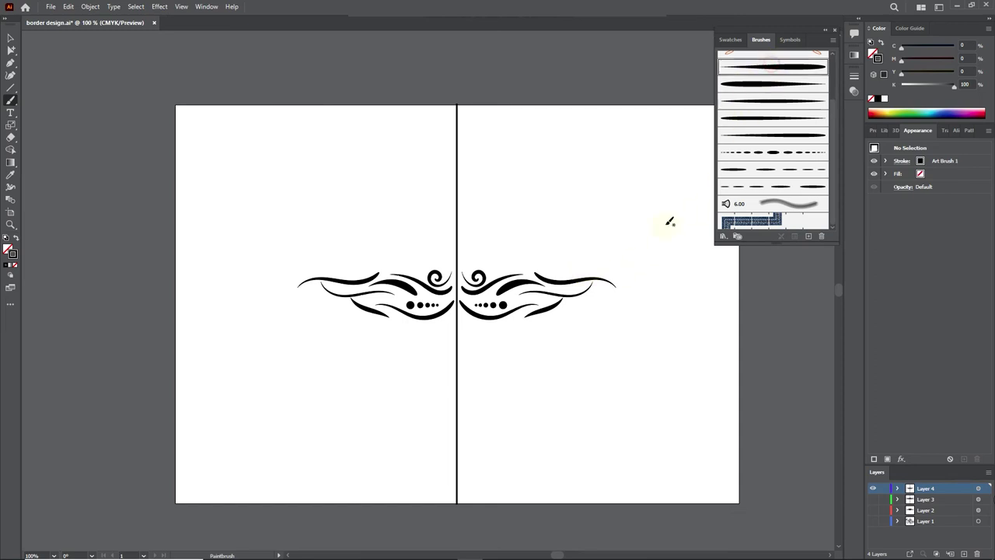
drag(568, 305, 615, 294)
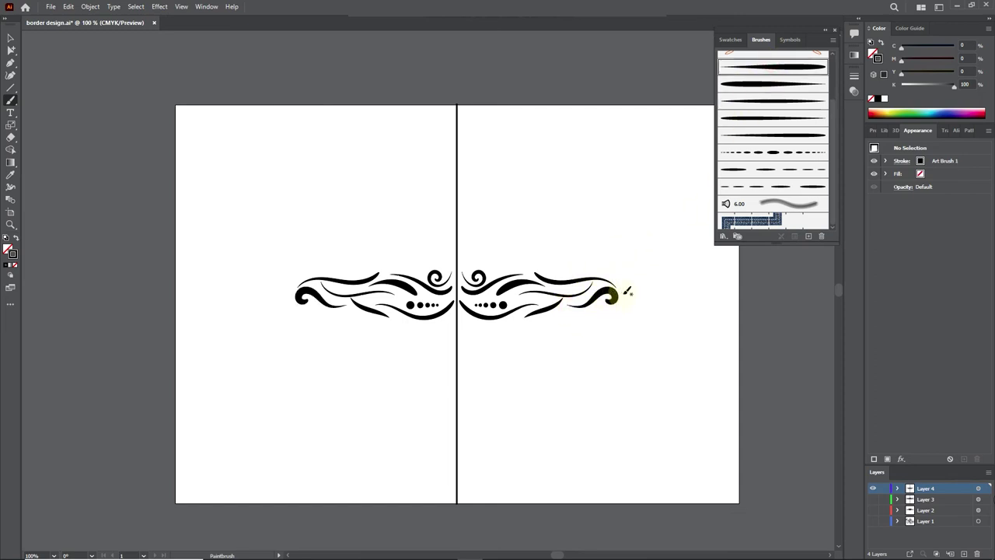
click(762, 100)
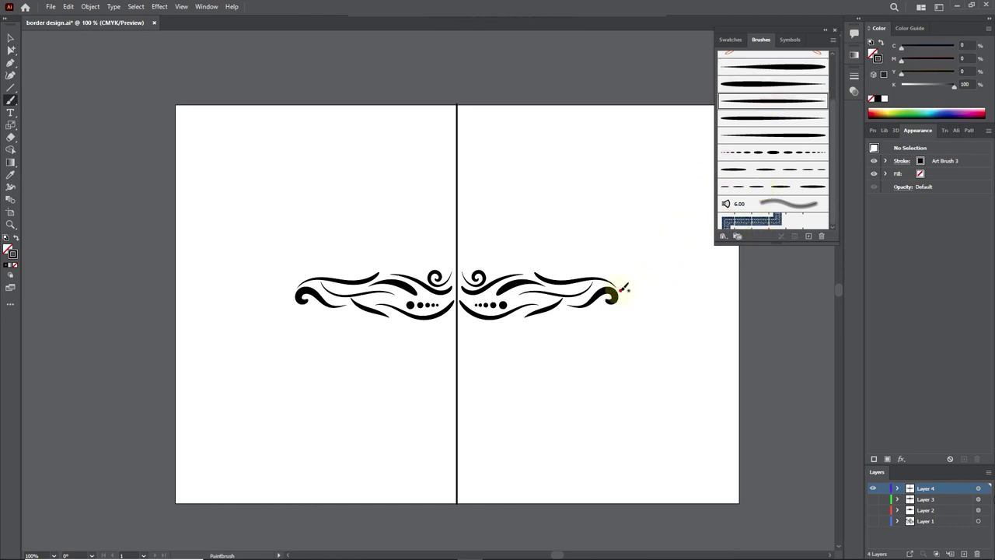
drag(620, 292, 661, 296)
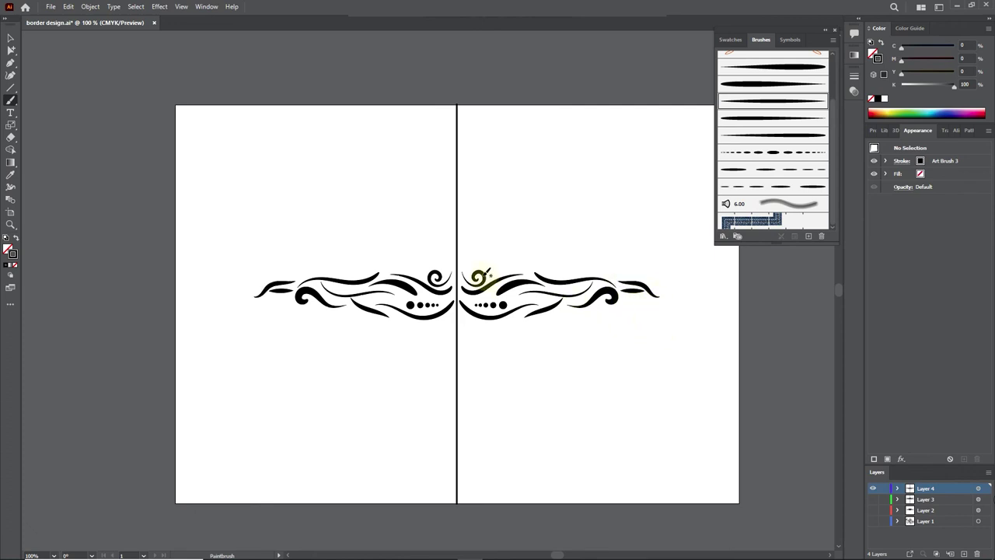
Draw a wave stroke above the right swirl and Alt-drag a copy just below it.
mouse_move(472, 268)
mouse_down()
mouse_move(475, 259)
mouse_move(524, 266)
mouse_up()
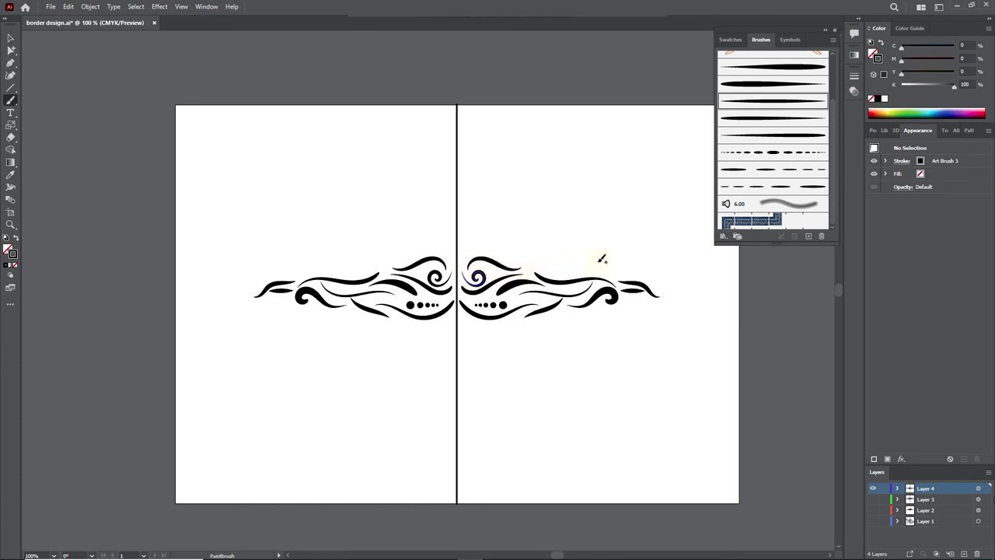
click(11, 37)
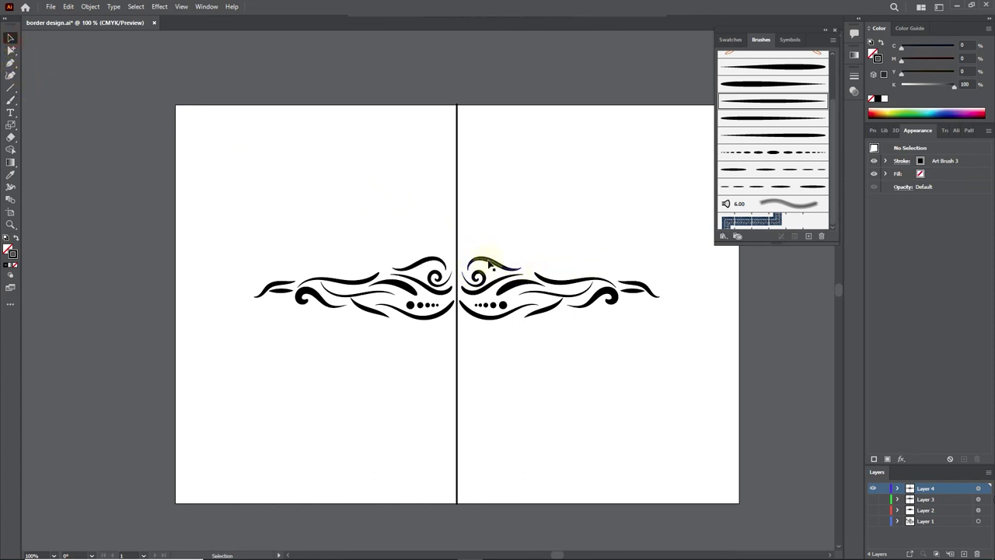
click(490, 266)
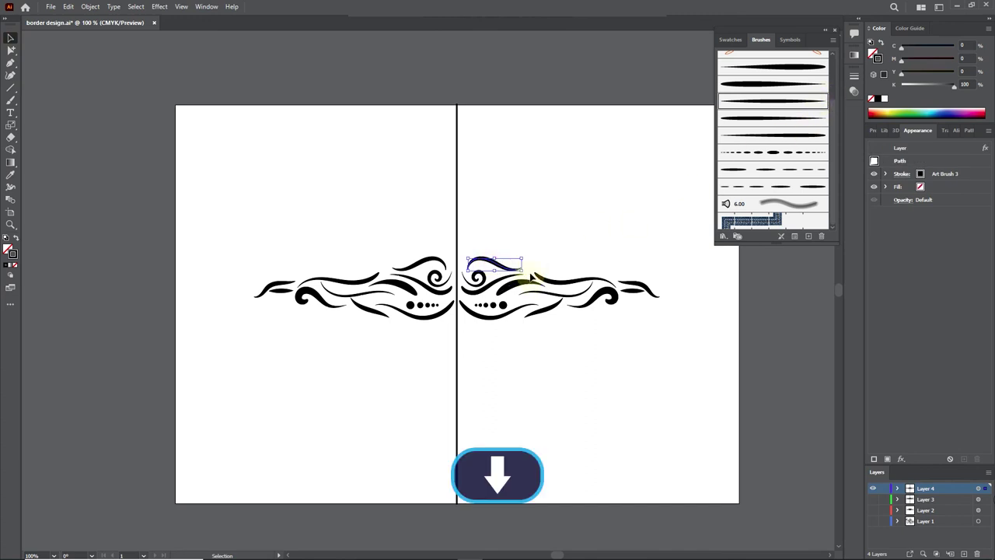
drag(531, 275, 493, 322)
click(524, 290)
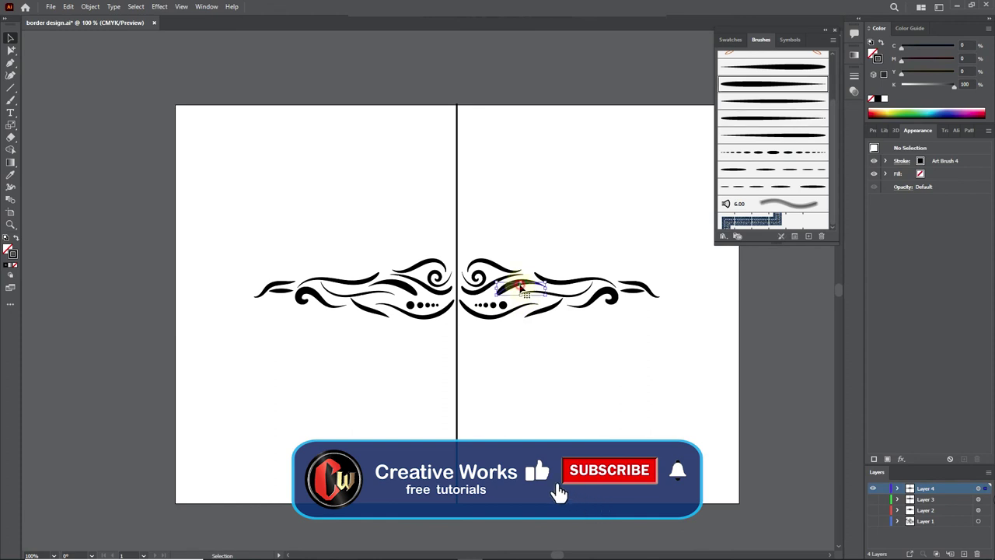
Inspect which art brushes the right-side strokes and tip use.
click(582, 294)
click(600, 329)
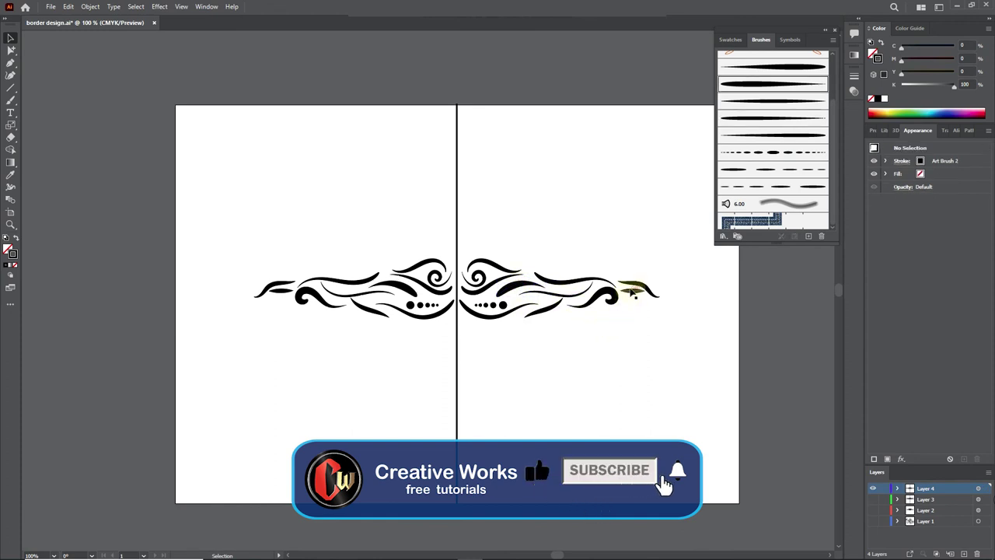
click(632, 291)
click(638, 322)
click(746, 391)
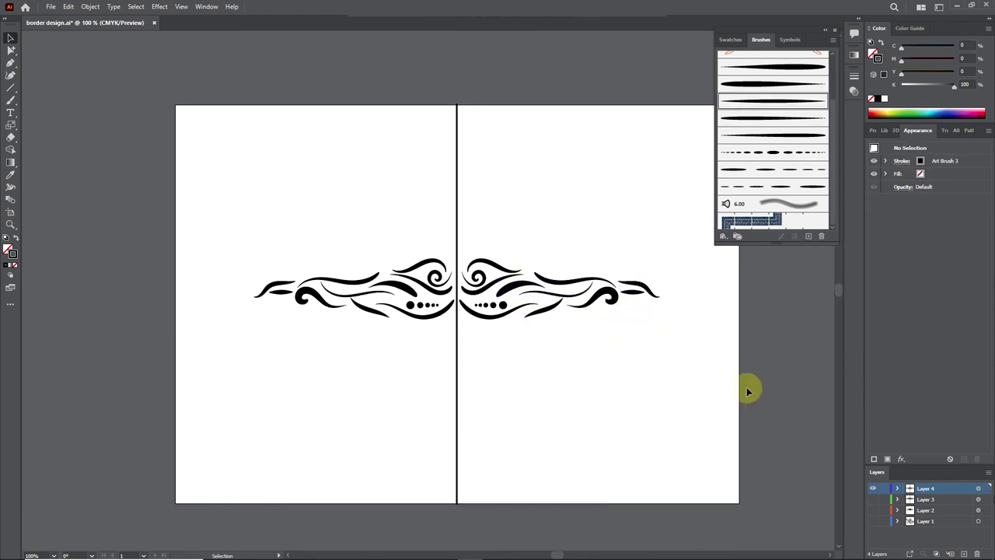
Select the ornament's right half and move it up near the top of the page.
click(979, 489)
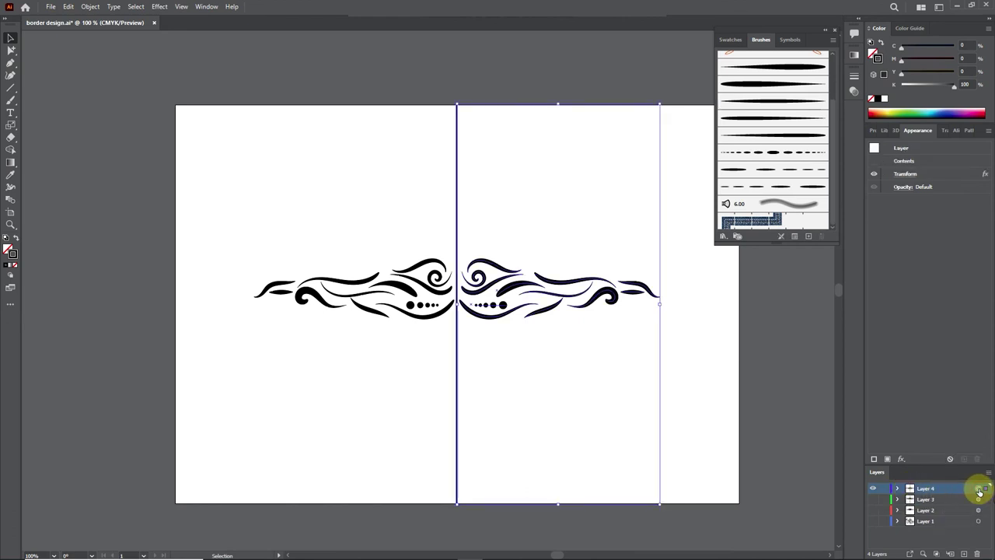
drag(706, 395, 464, 238)
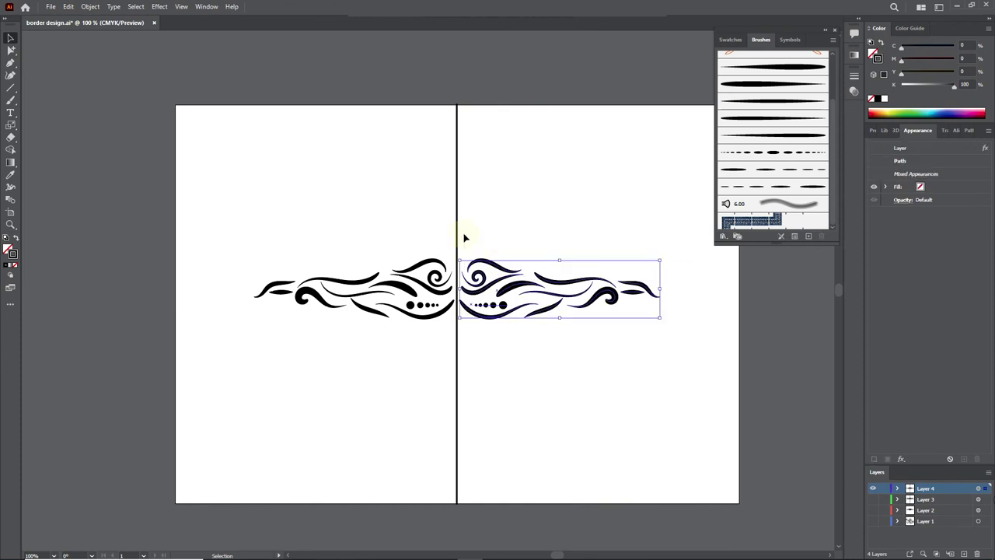
key(Up)
key(Up)
key(Up)
key(Up)
key(Up)
key(Up)
key(Up)
key(Up)
key(Up)
key(Up)
key(Up)
key(Up)
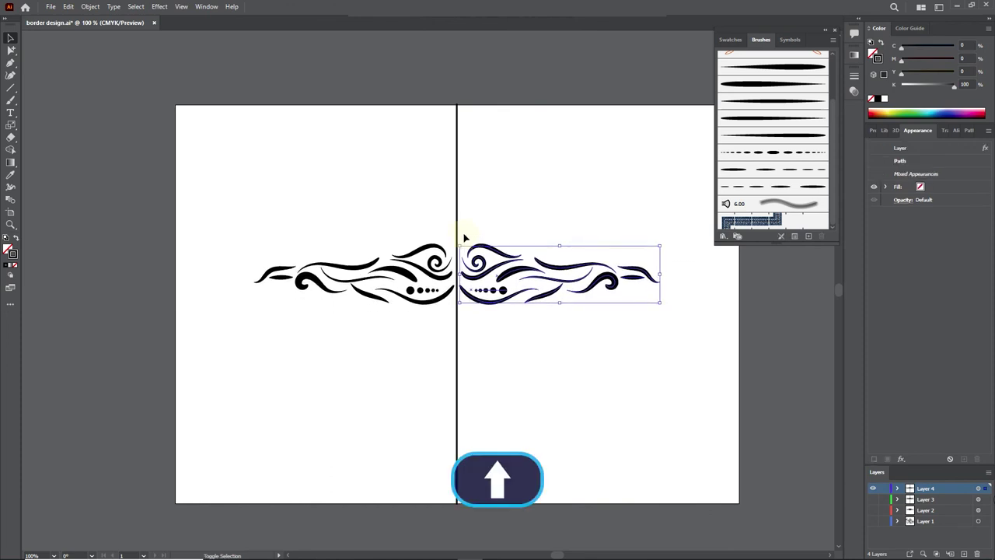
key(shift+Up)
key(shift+Up)
key(shift+Up)
key(shift+Up)
key(shift+Up)
key(shift+Up)
key(shift+Up)
key(shift+Up)
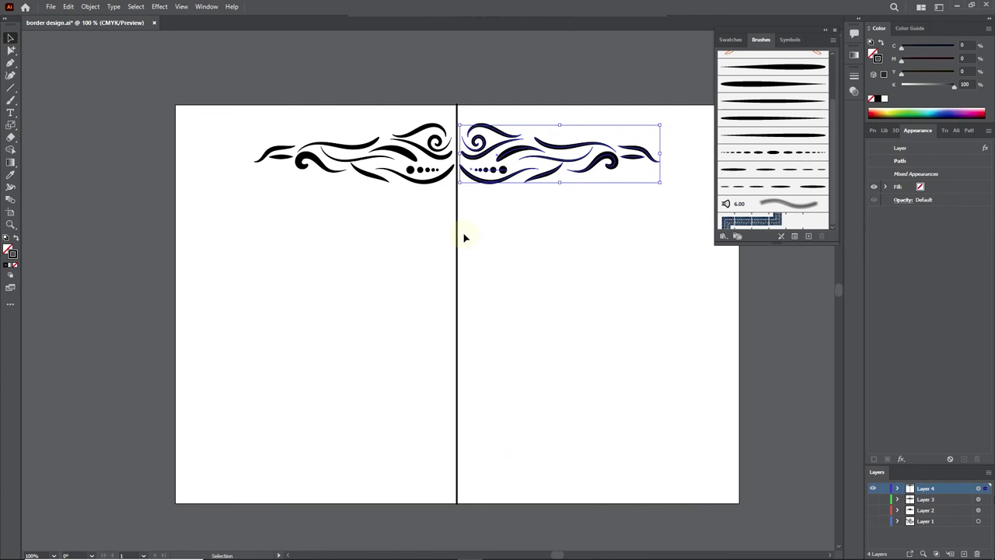
Paint a small mirrored curl above the ornament's centre.
click(73, 83)
click(11, 100)
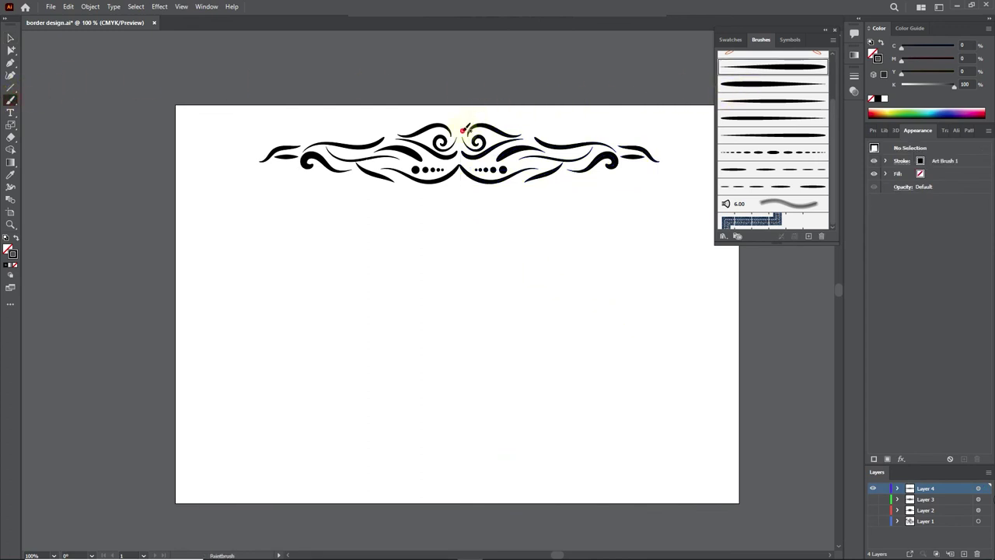
drag(464, 129, 480, 114)
click(10, 38)
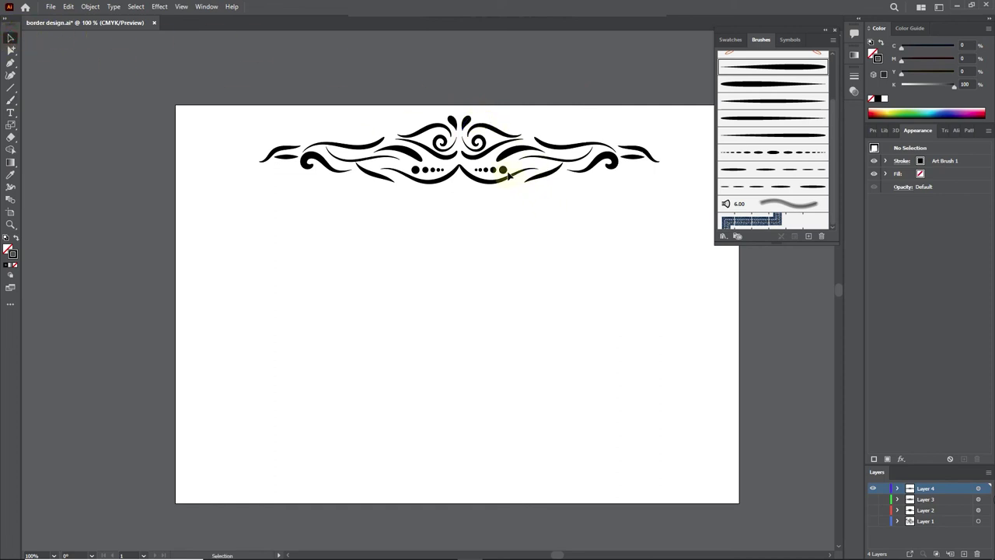
Show Layer 3 and Layer 2 and make Layer 2 the active layer.
click(873, 499)
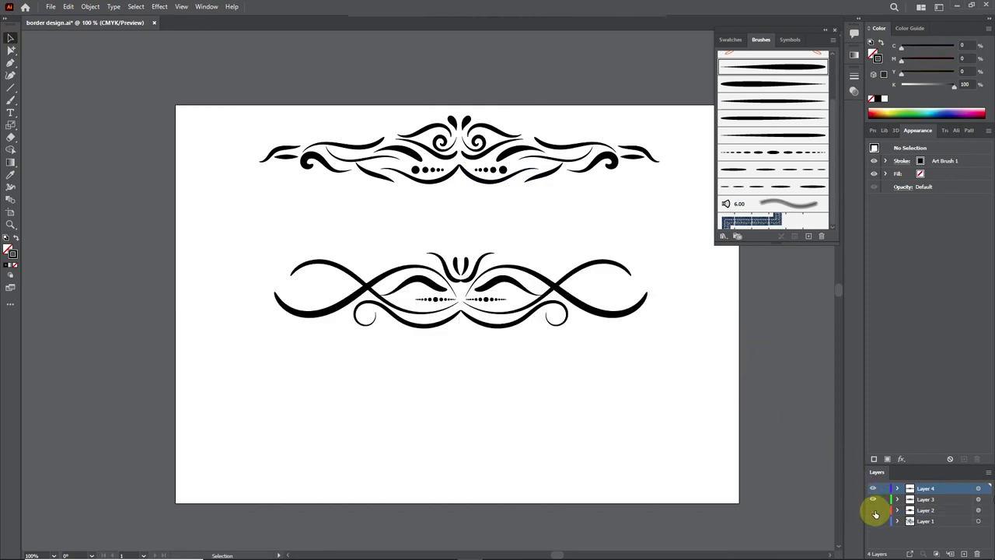
click(874, 511)
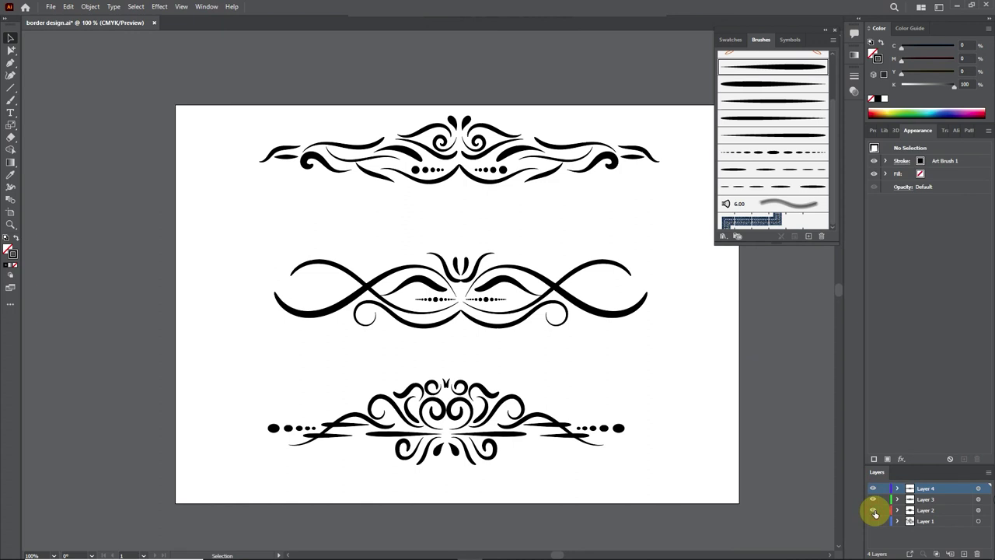
click(922, 511)
Marquee-select the bottom ornament's right half and drag it slightly to the right.
drag(669, 475, 447, 386)
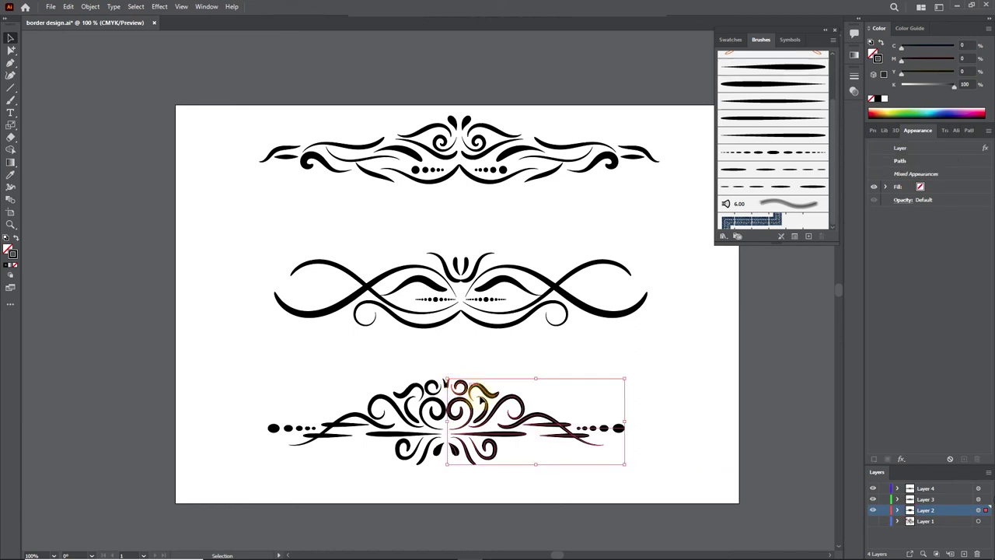
drag(446, 380, 449, 380)
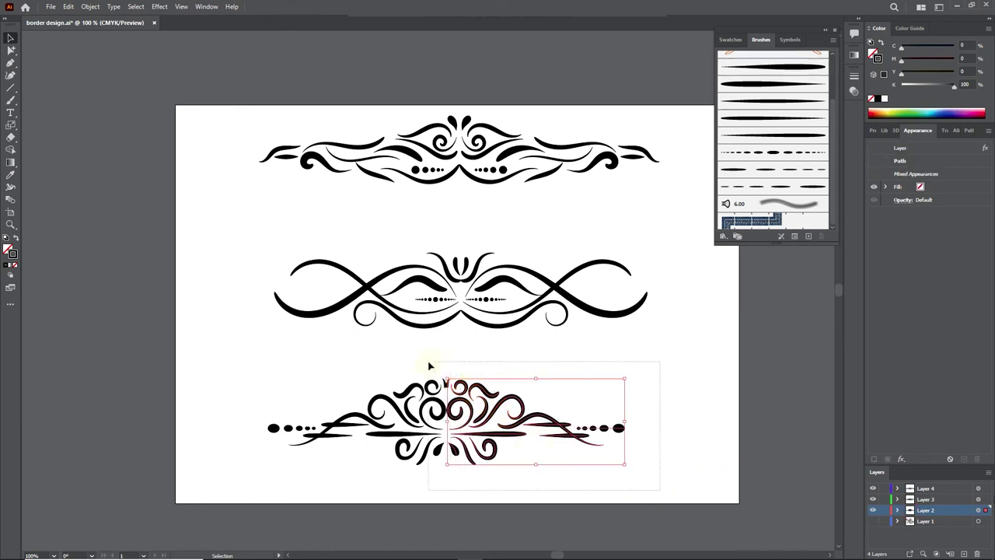
drag(513, 415, 527, 414)
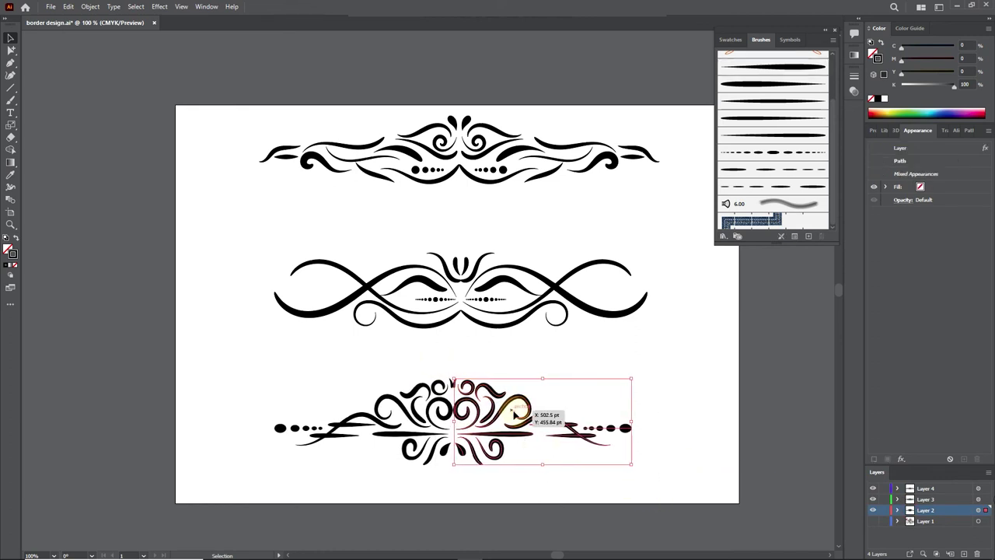
click(668, 335)
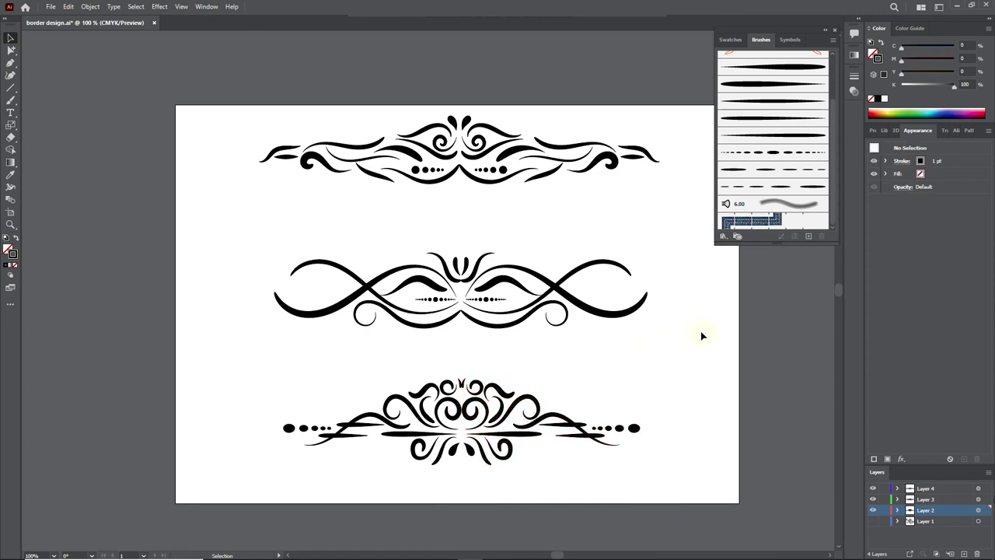
Paint a mirrored arch above the middle ornament with Art Brush 1.
click(11, 100)
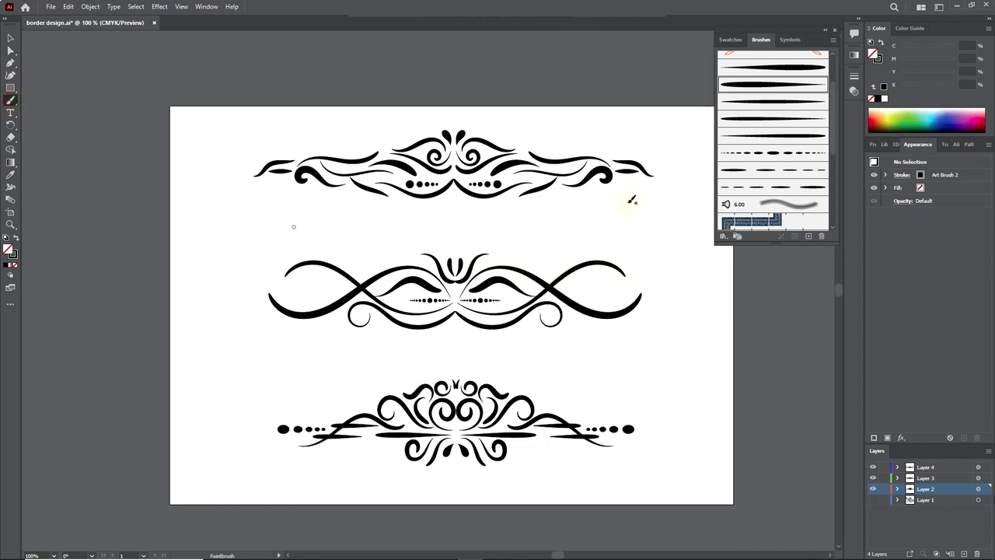
click(785, 68)
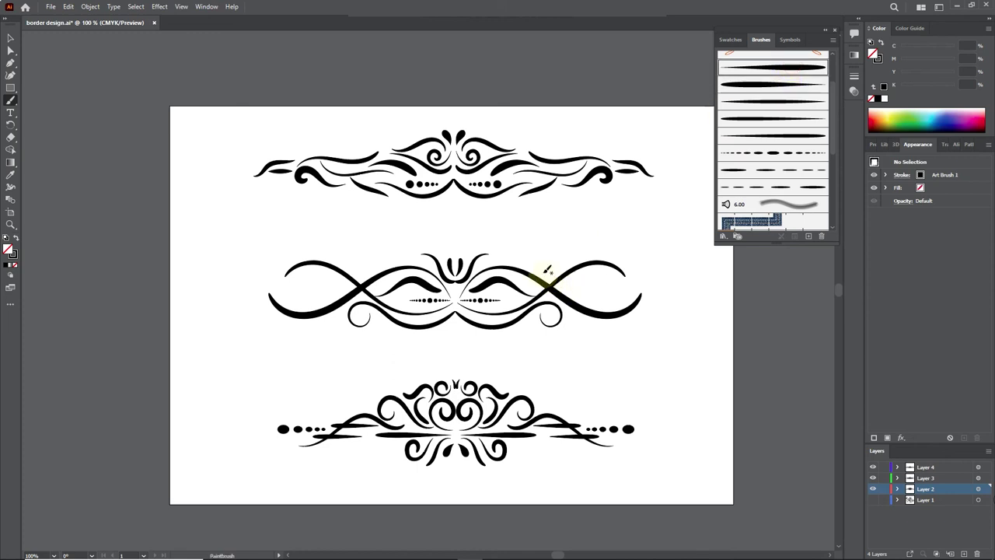
drag(550, 273, 470, 237)
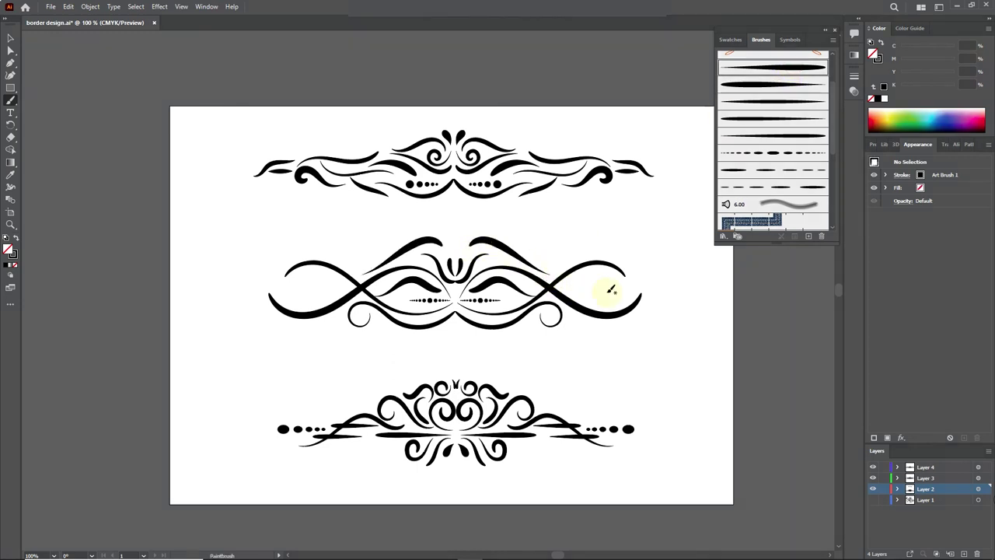
Add long tails, curls and tapered strokes at the middle ornament's ends using Art Brushes 5 and 1.
click(774, 139)
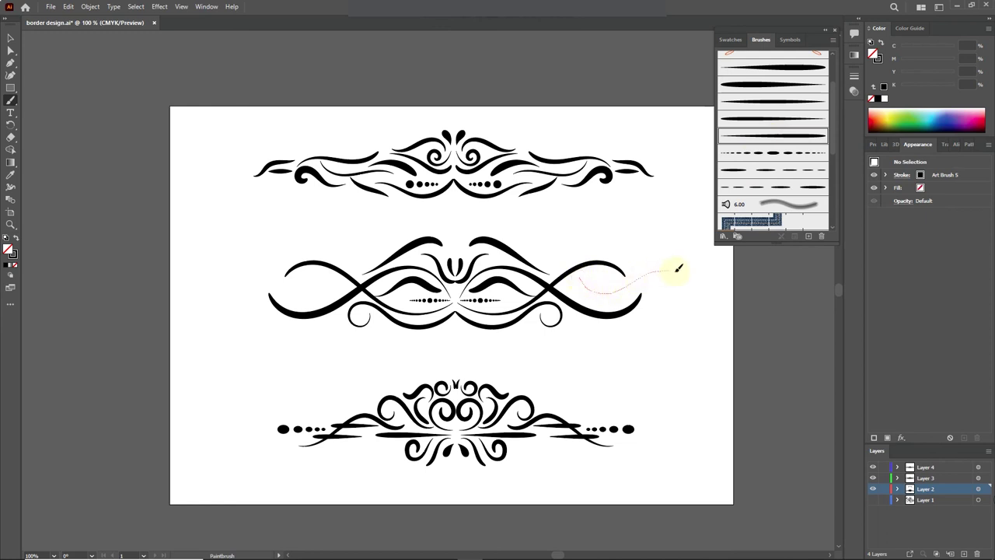
drag(678, 268, 687, 270)
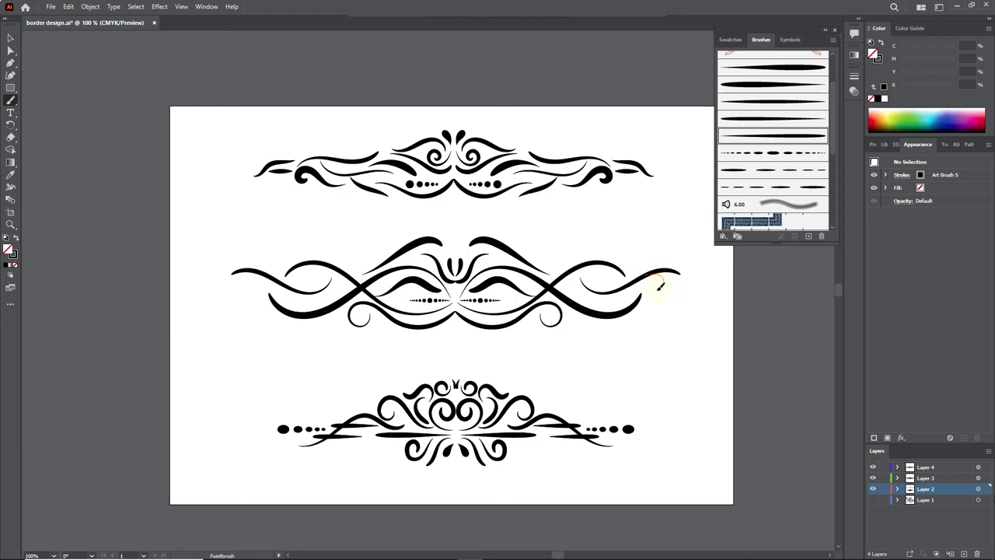
drag(660, 287, 671, 288)
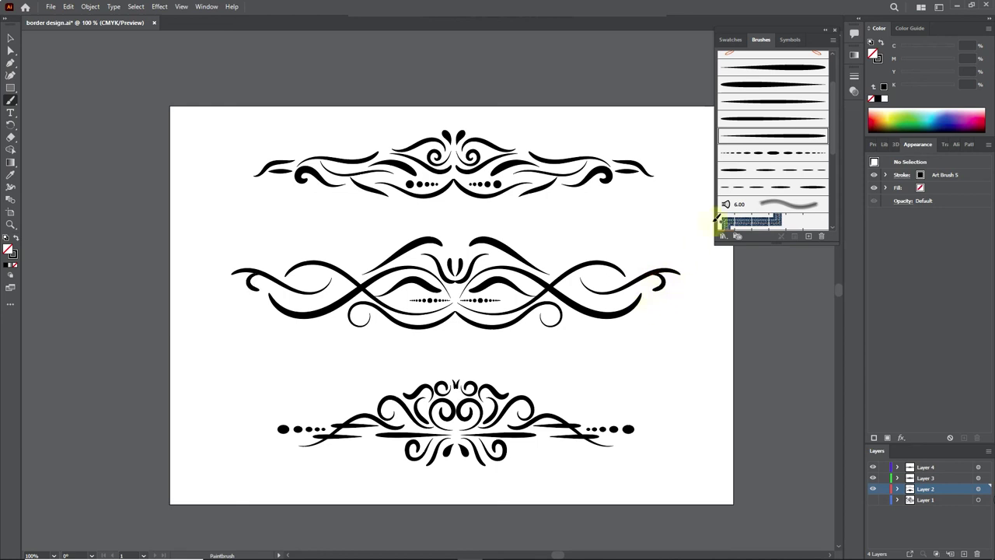
click(789, 67)
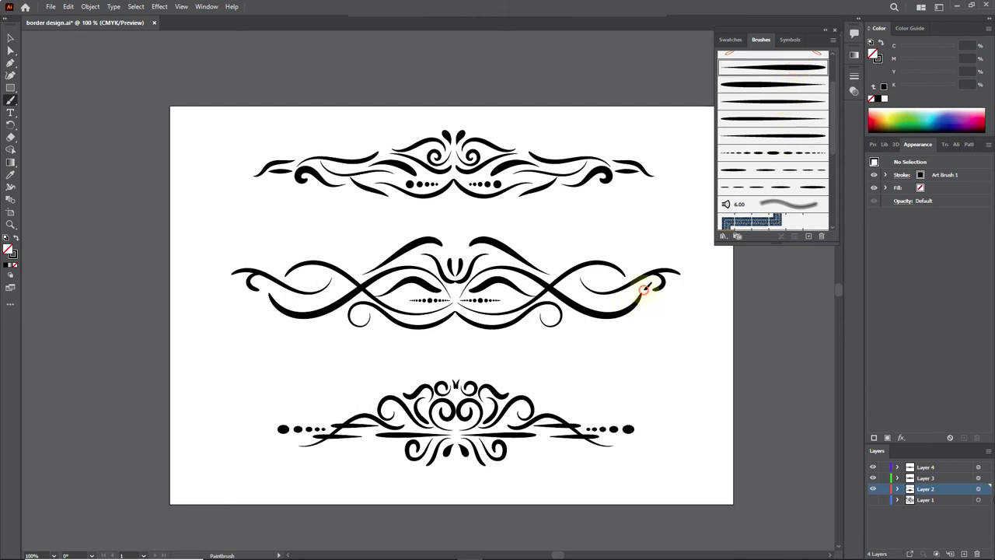
drag(717, 285, 739, 294)
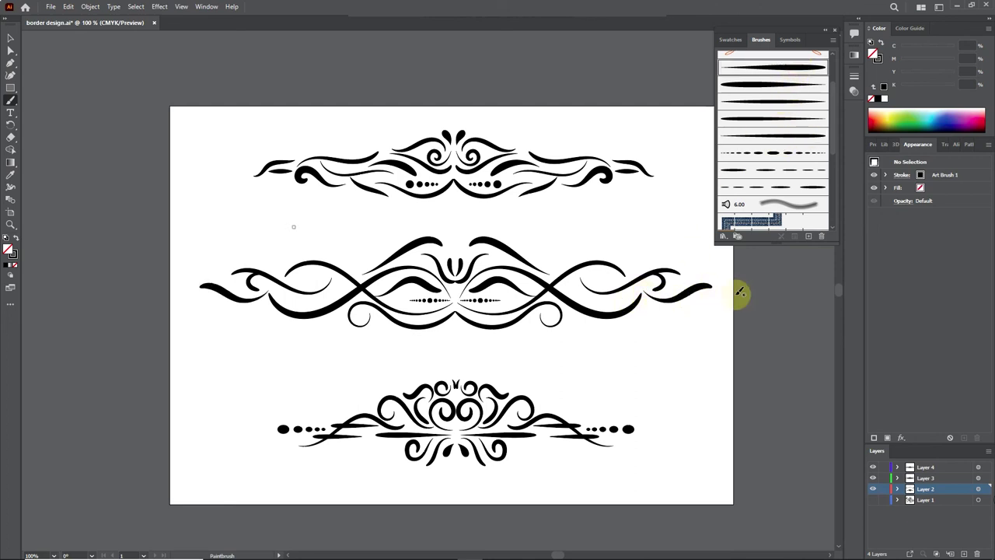
click(793, 135)
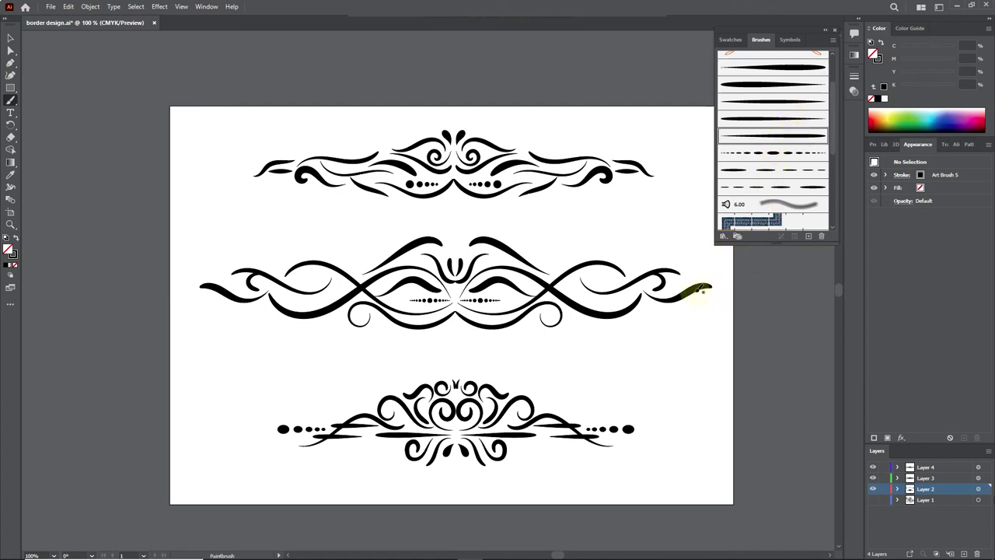
mouse_move(700, 289)
mouse_down()
mouse_move(619, 289)
mouse_move(587, 272)
mouse_move(663, 278)
mouse_up()
click(11, 39)
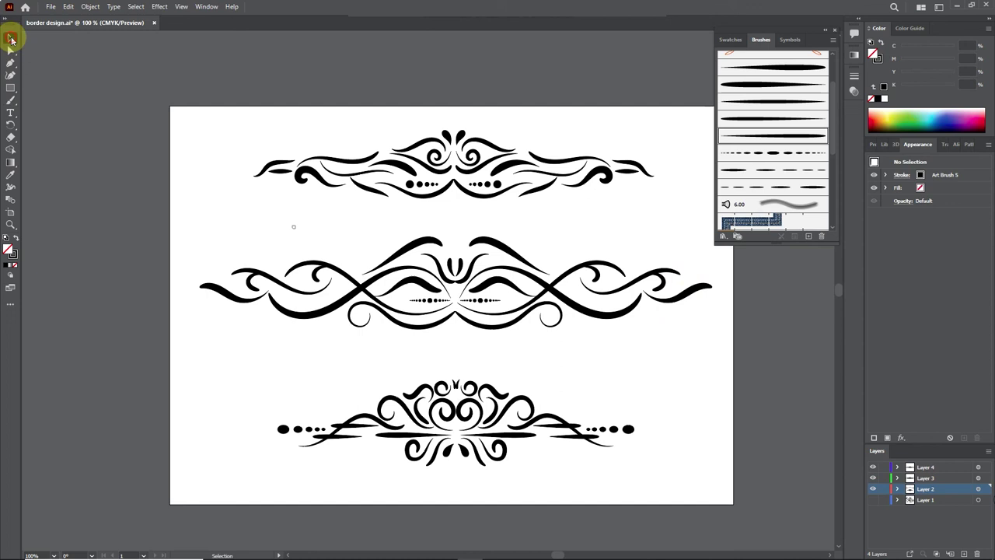
Thin the middle ornament's curved right-end tail to a 0.5 pt stroke weight.
click(655, 296)
click(854, 78)
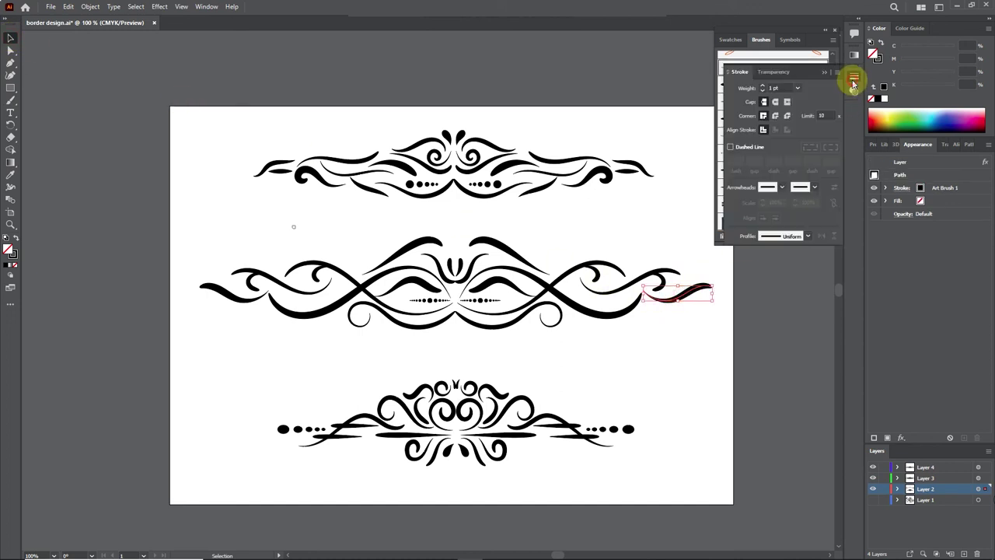
click(797, 88)
click(815, 121)
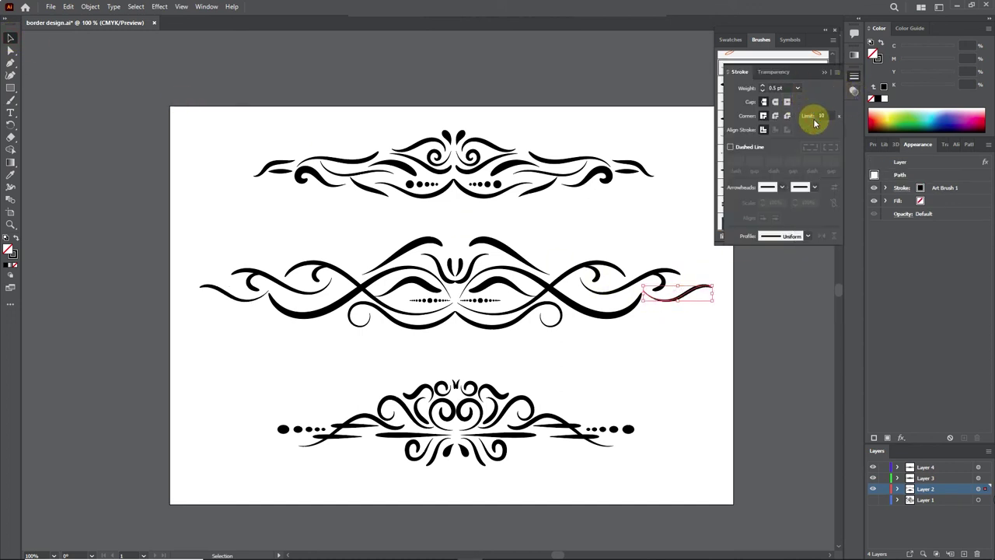
click(748, 296)
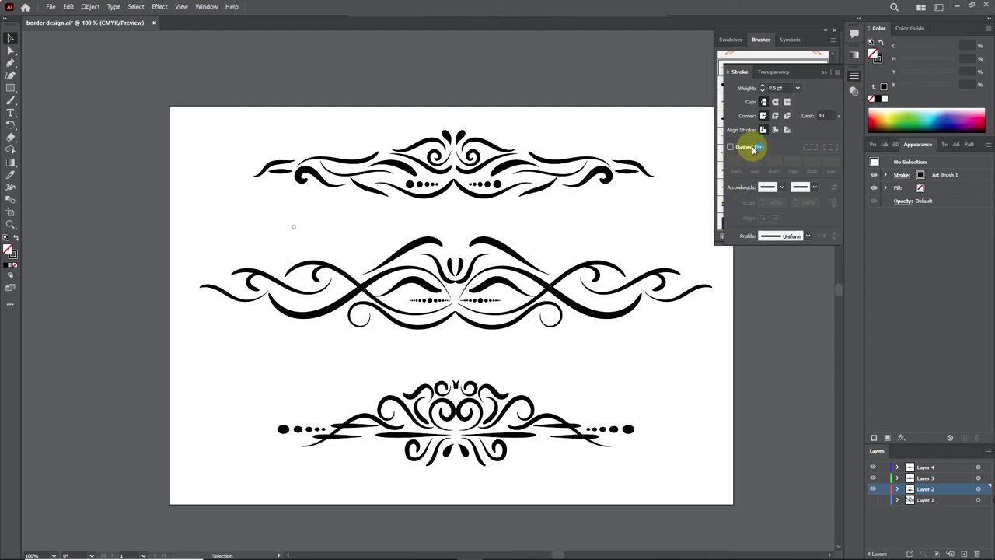
Paint another curl on the middle ornament's right side using Art Brush 5.
click(829, 72)
click(798, 133)
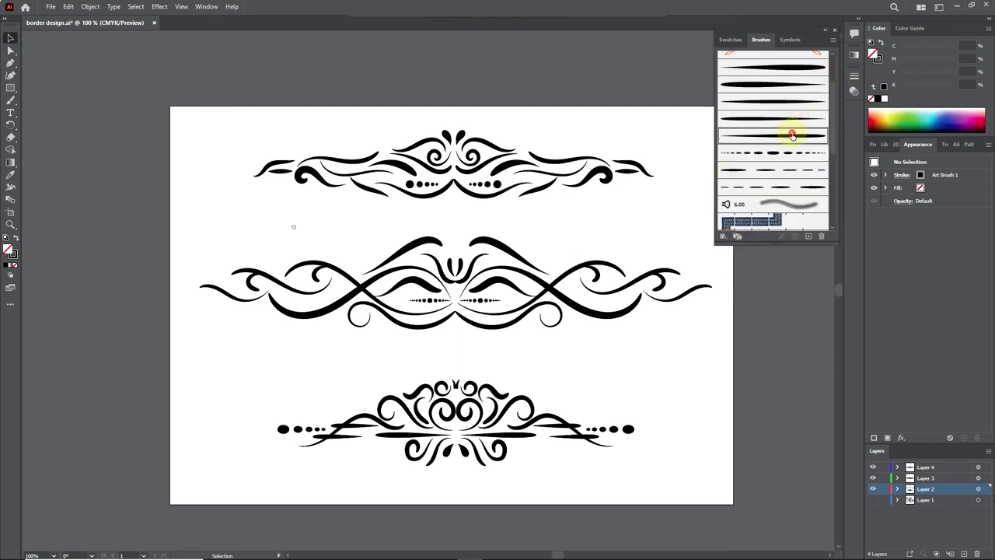
click(10, 99)
drag(662, 288, 700, 294)
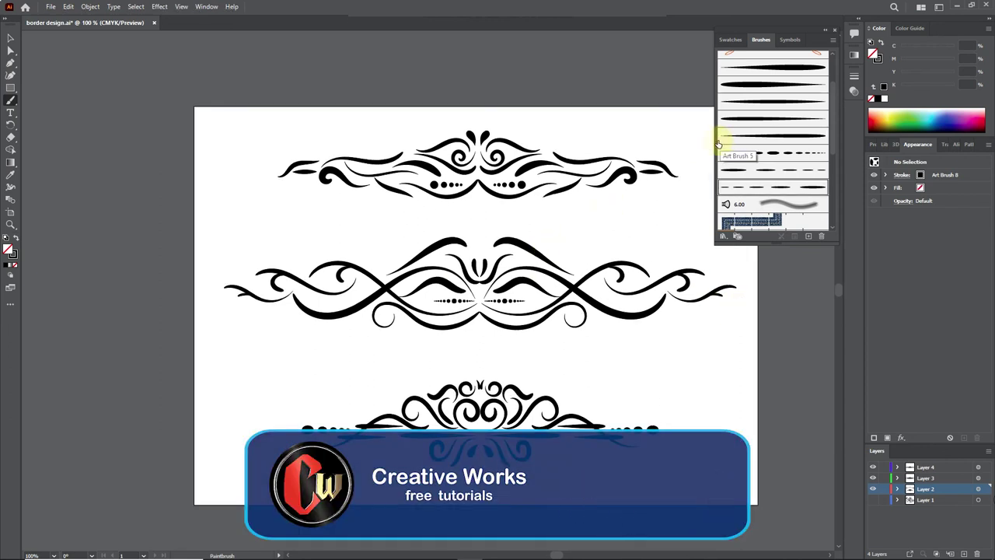
click(759, 70)
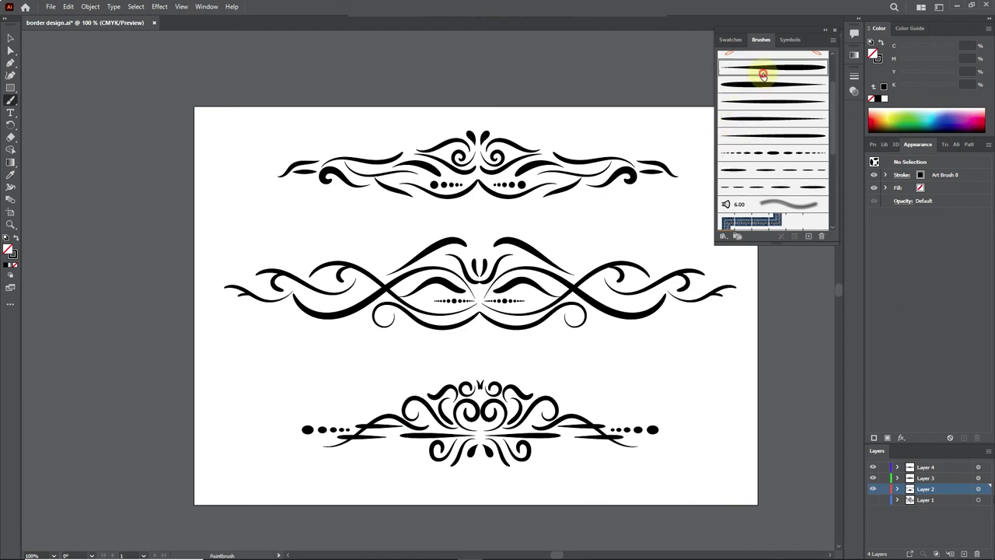
click(767, 84)
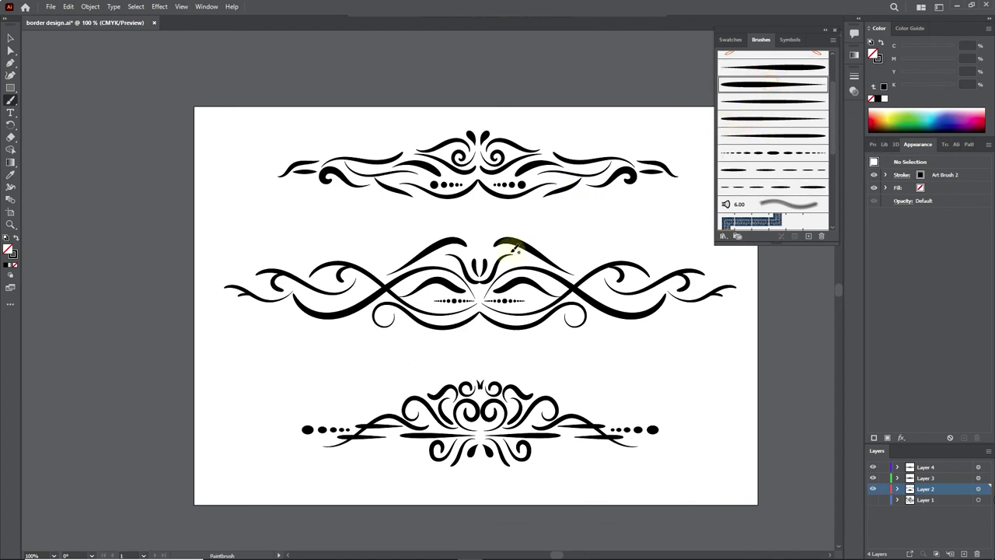